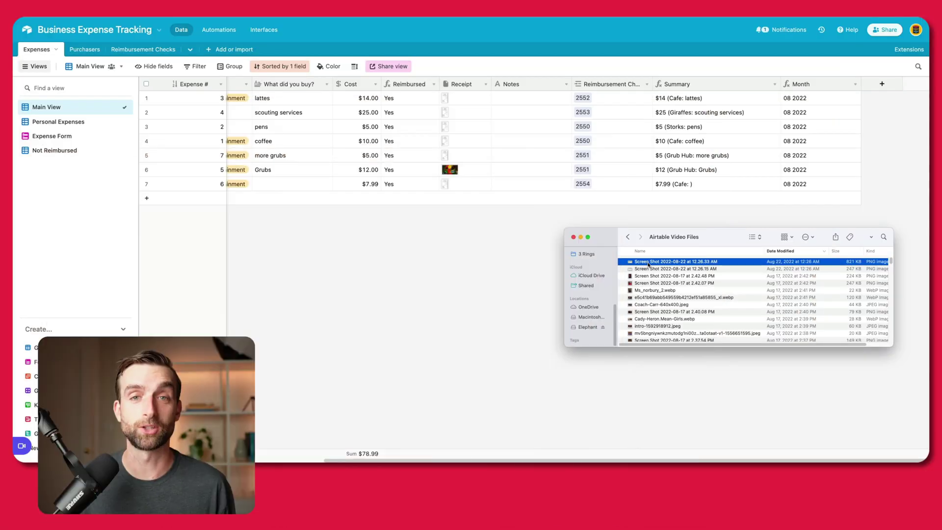
Attach the image file "Screen Shot 2022-08-22 at 12.26.33 AM" to the Receipt field of the "more grubs" expense
{"action": "left_click_drag", "start_coordinate": [676, 262], "coordinate": [465, 156]}
{"action": "left_click", "coordinate": [609, 250]}
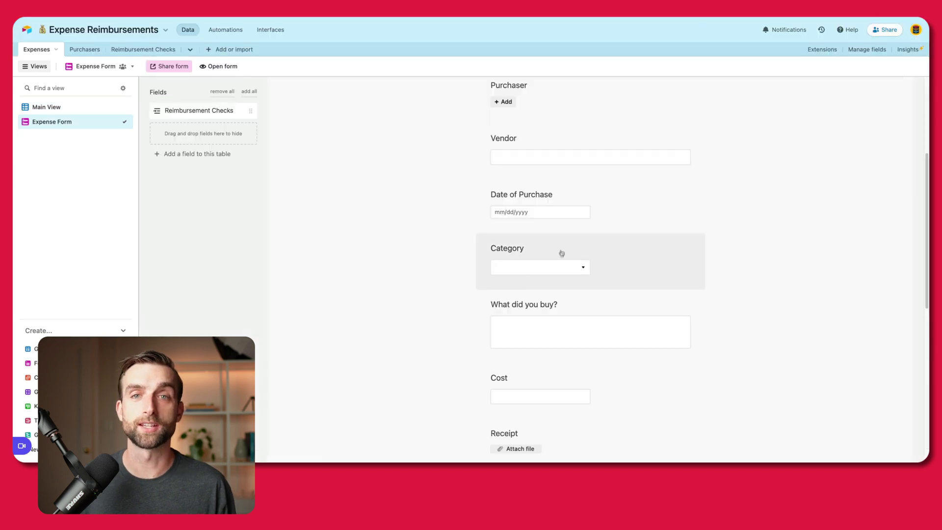
Show the Category field of the Expense Form as a list of options
{"action": "left_click", "coordinate": [561, 253]}
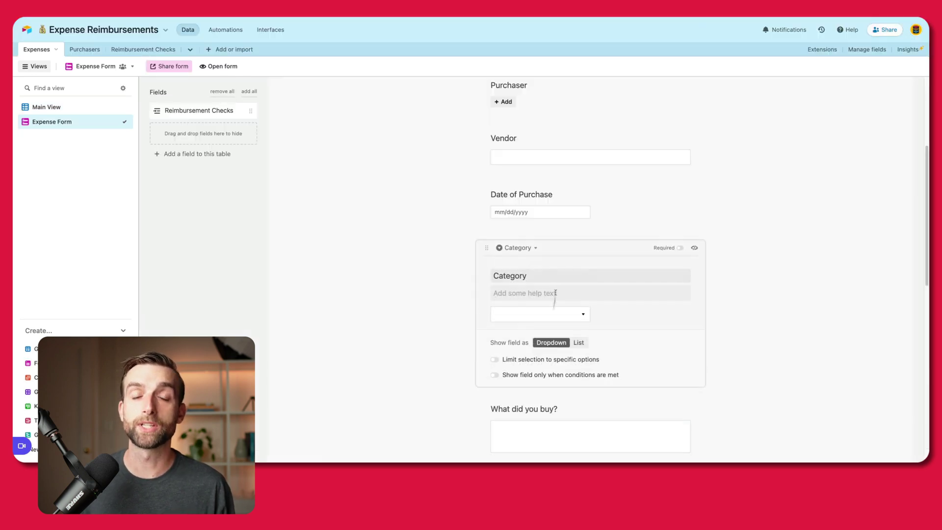
{"action": "left_click", "coordinate": [578, 340]}
{"action": "left_click", "coordinate": [400, 308]}
{"action": "scroll", "coordinate": [442, 336], "scroll_direction": "down", "scroll_amount": 3}
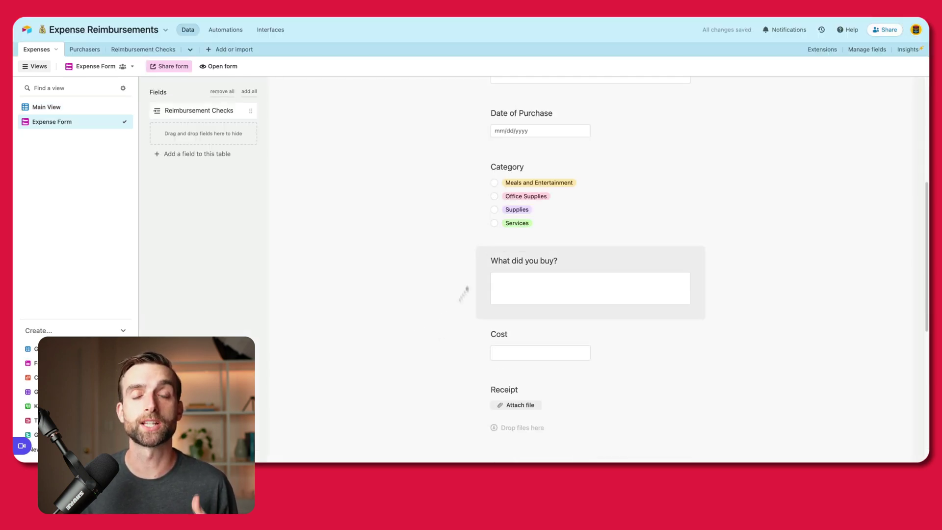
{"action": "scroll", "coordinate": [441, 334], "scroll_direction": "down", "scroll_amount": 1}
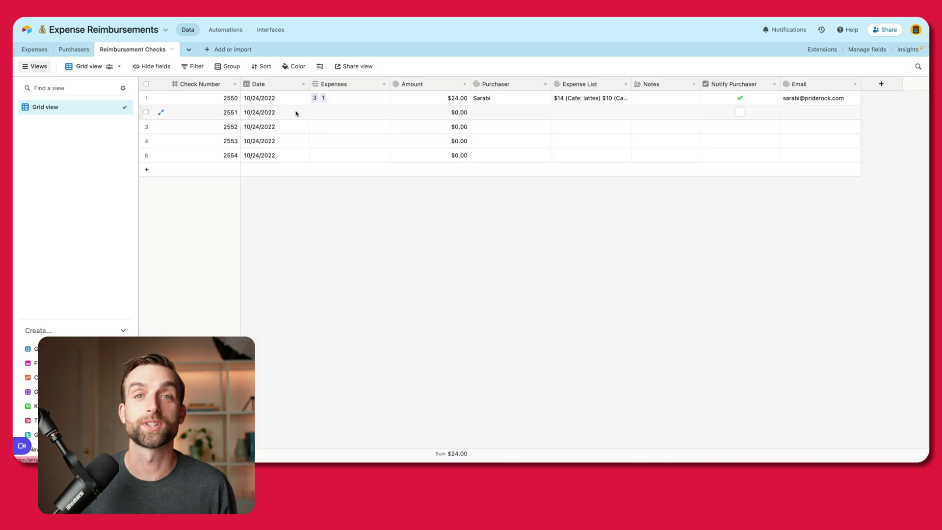
Link expense 4 to reimbursement check 2551 in the Expenses field
{"action": "left_click", "coordinate": [324, 116]}
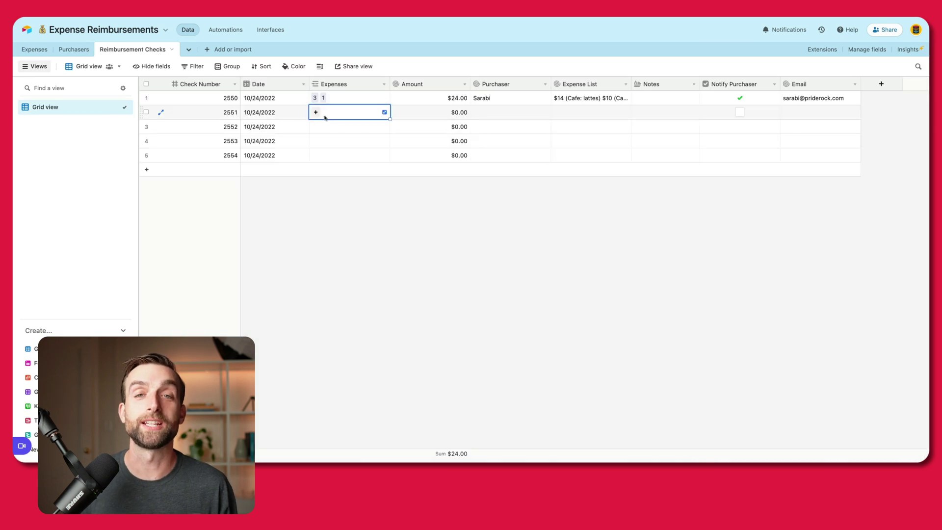
{"action": "left_click", "coordinate": [317, 112]}
{"action": "left_click", "coordinate": [233, 79]}
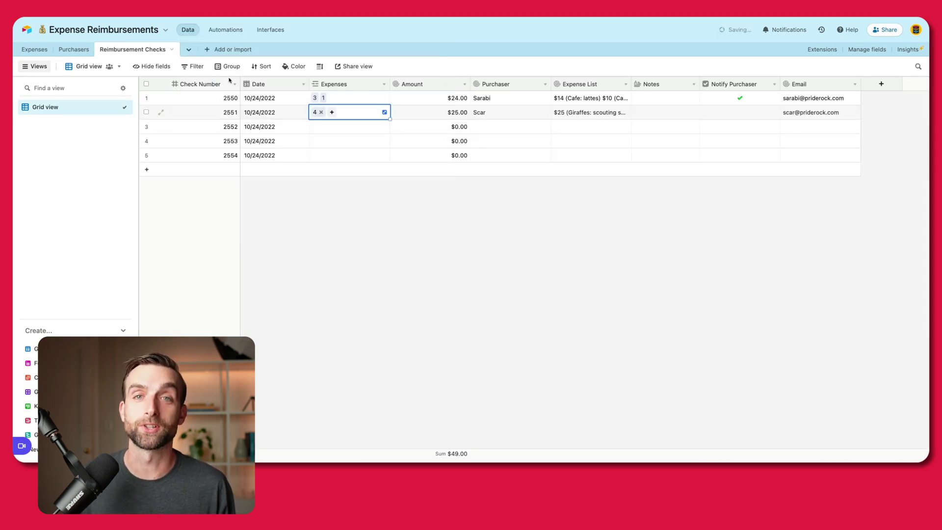
{"action": "left_click", "coordinate": [334, 118]}
{"action": "left_click", "coordinate": [333, 119]}
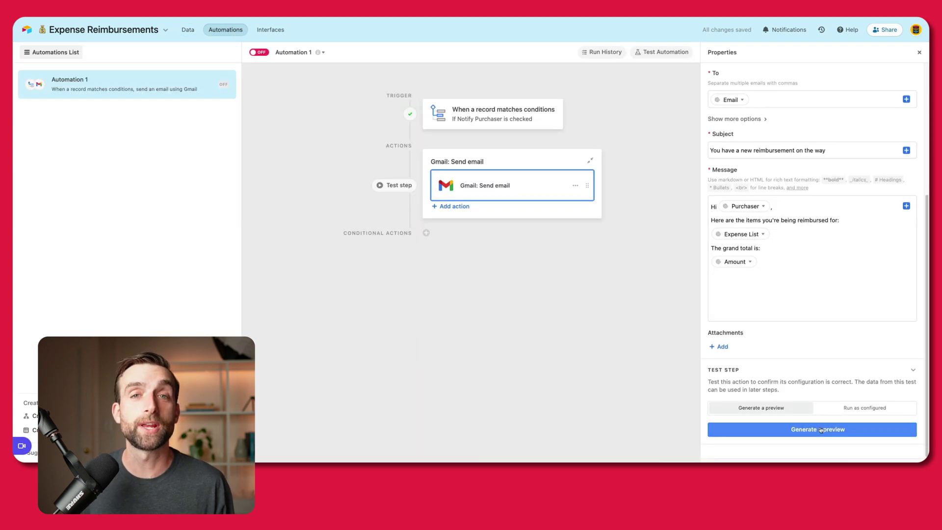
Generate a preview of the Gmail reimbursement email in Automation 1
{"action": "left_click", "coordinate": [821, 429]}
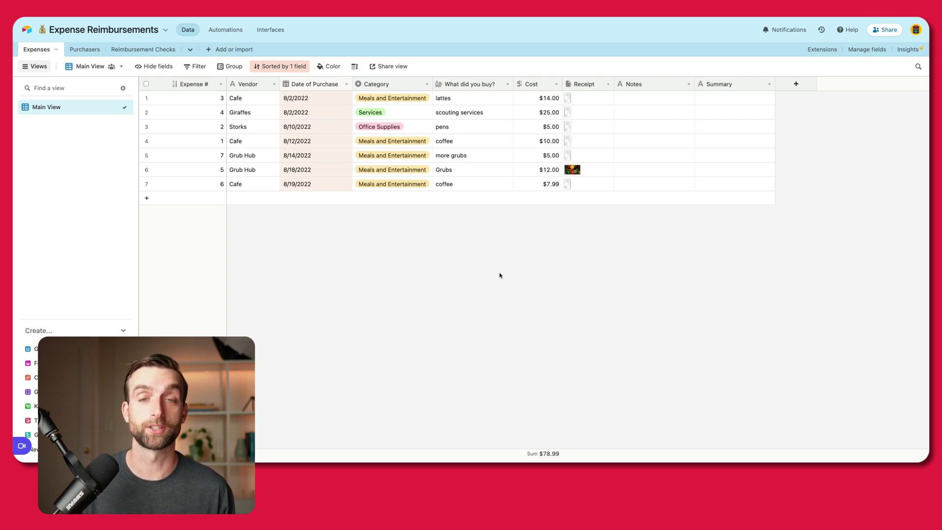
Add a field named Purchasers to the Expenses table that links to the Purchasers table, without adding any lookup fields
{"action": "left_click", "coordinate": [797, 85]}
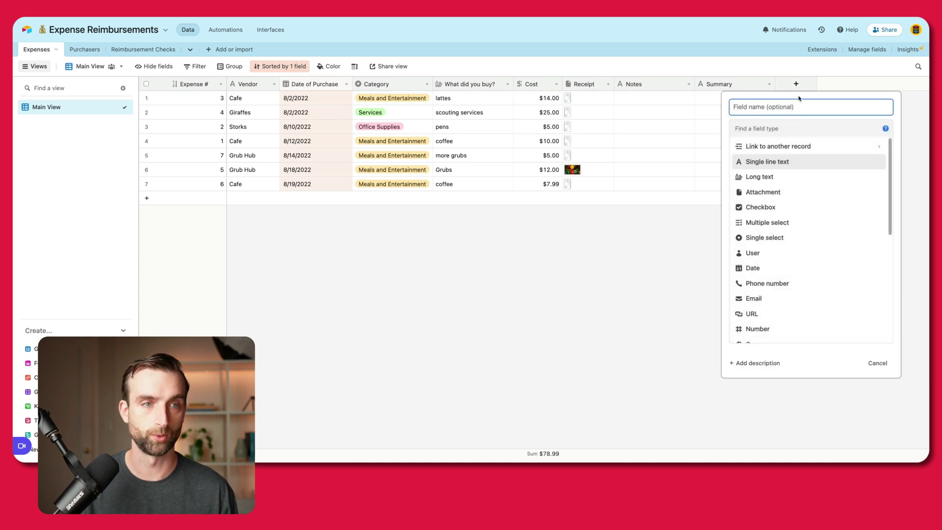
{"action": "type", "text": "Purshcase"}
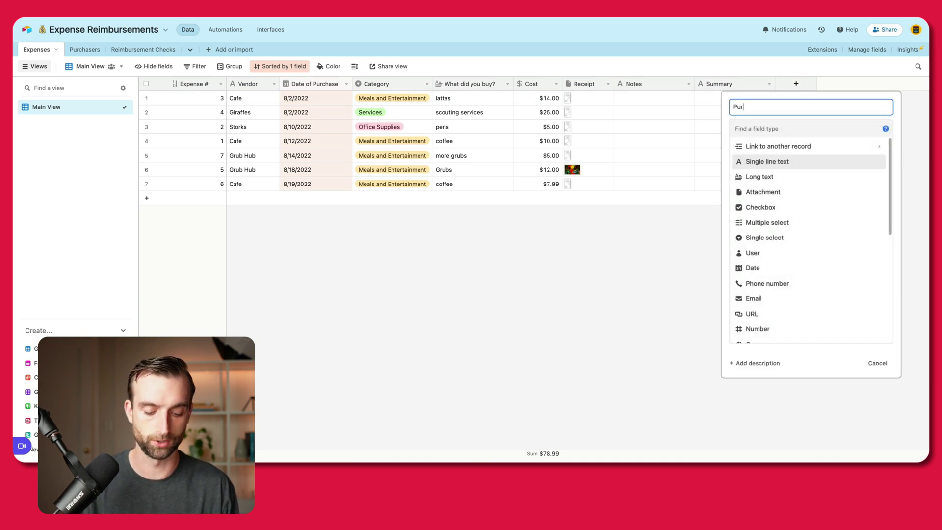
{"action": "key", "text": "BackSpace"}
{"action": "key", "text": "BackSpace"}
{"action": "key", "text": "BackSpace"}
{"action": "key", "text": "BackSpace"}
{"action": "key", "text": "BackSpace"}
{"action": "key", "text": "BackSpace"}
{"action": "type", "text": "chasers"}
{"action": "left_click", "coordinate": [798, 128]}
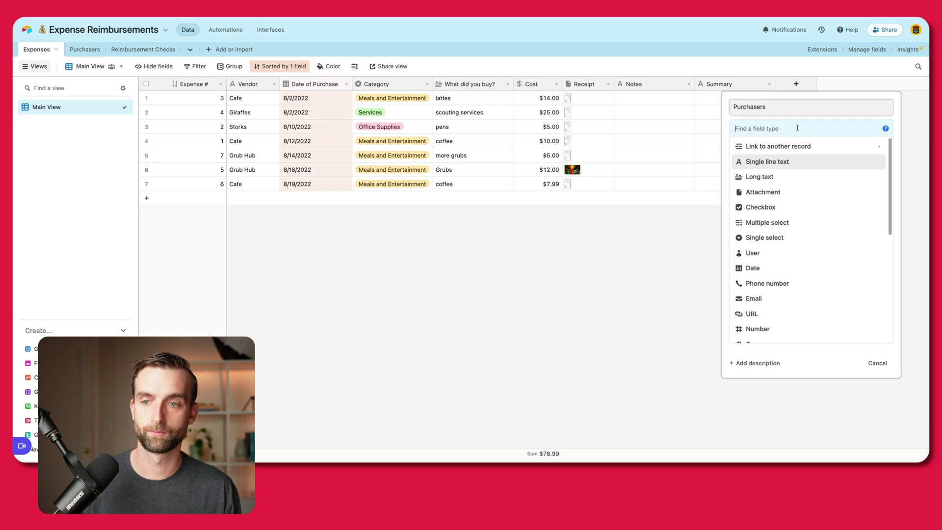
{"action": "left_click", "coordinate": [799, 147]}
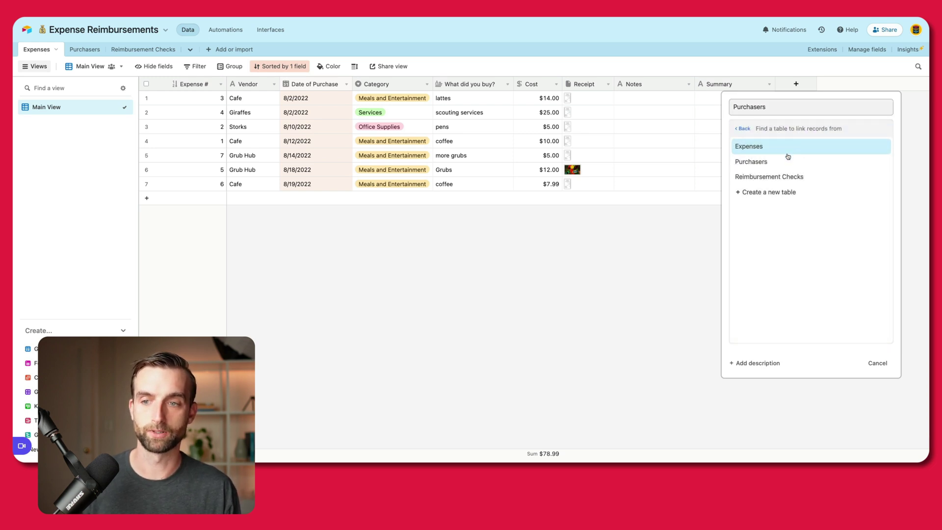
{"action": "left_click", "coordinate": [786, 161]}
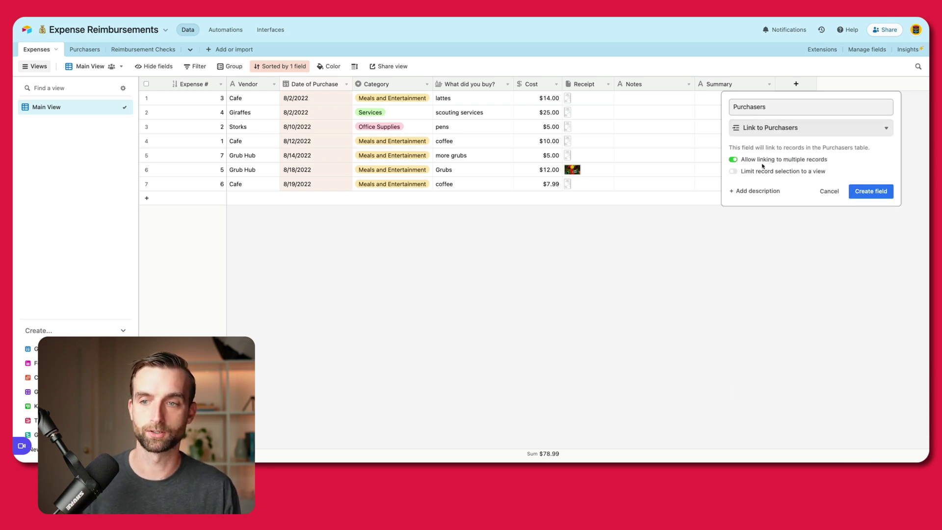
{"action": "left_click", "coordinate": [762, 161]}
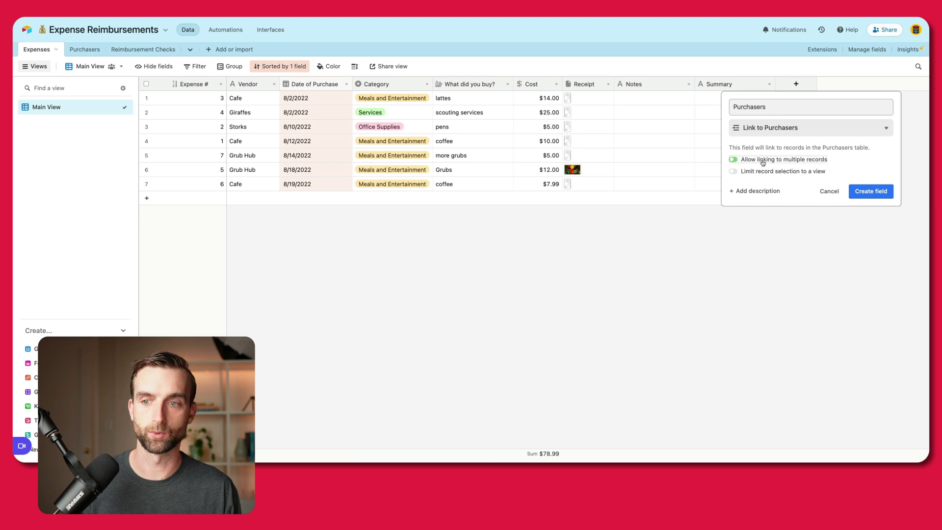
{"action": "left_click", "coordinate": [876, 197]}
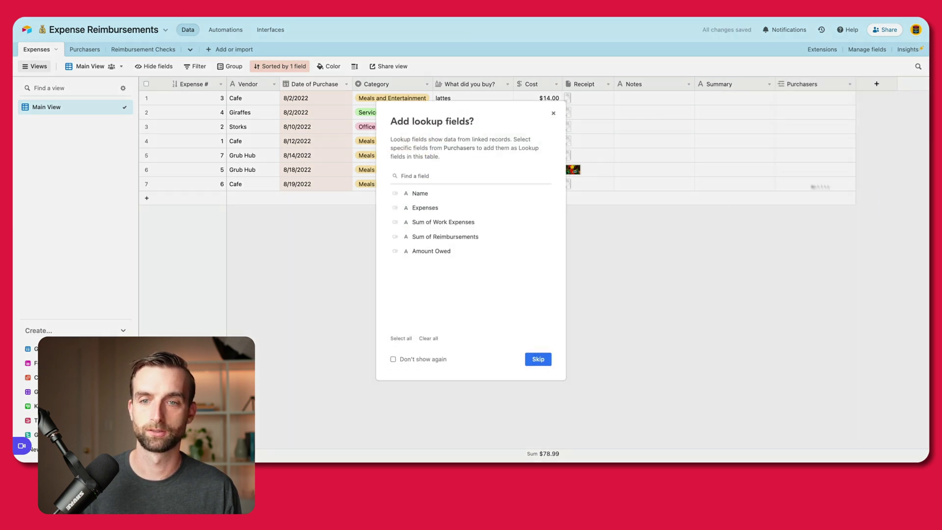
{"action": "left_click", "coordinate": [542, 358]}
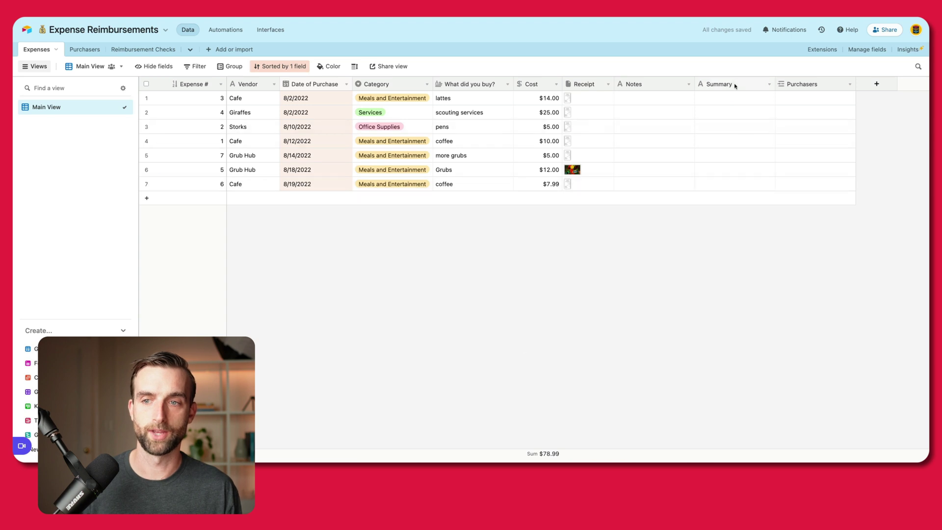
Add a field named Reimbursement Checks to the Expenses table that links to the Reimbursement Checks table, skipping lookup fields
{"action": "left_click", "coordinate": [866, 86]}
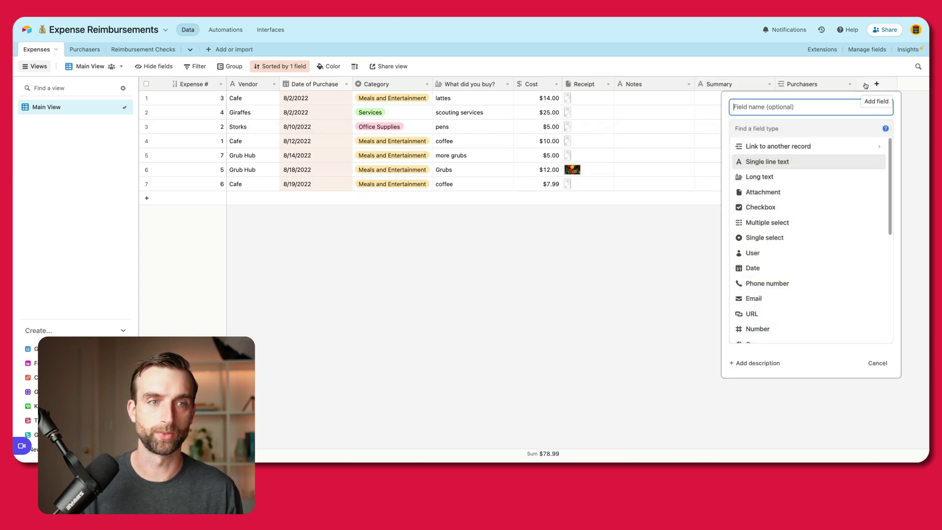
{"action": "type", "text": "Reimbursement Checks"}
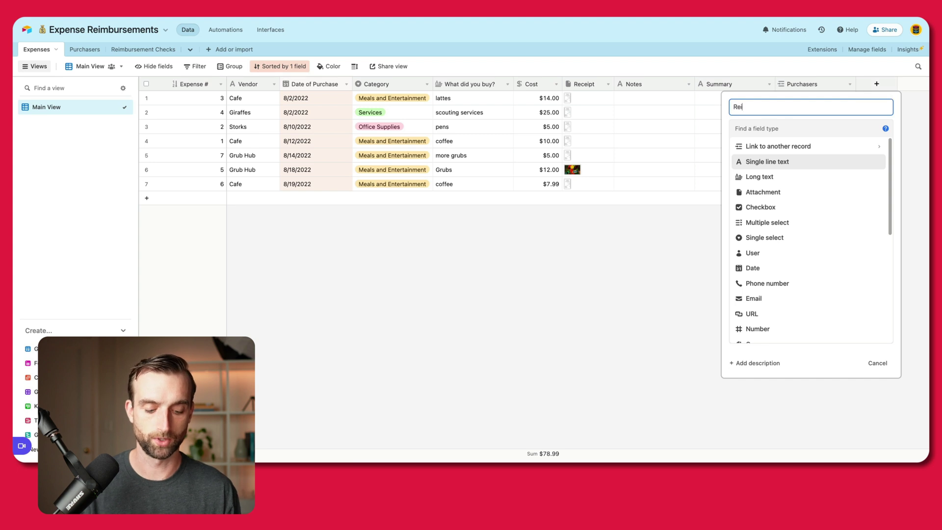
{"action": "left_click", "coordinate": [771, 146]}
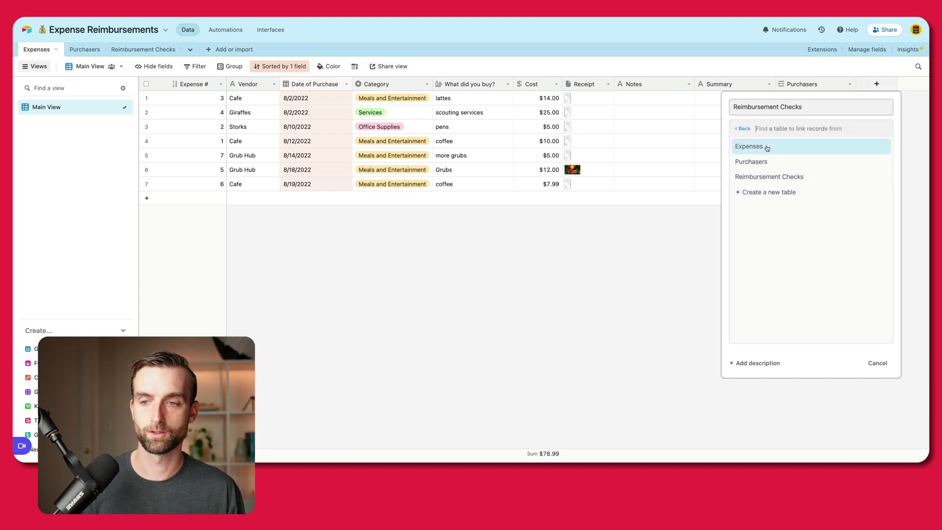
{"action": "left_click", "coordinate": [773, 177]}
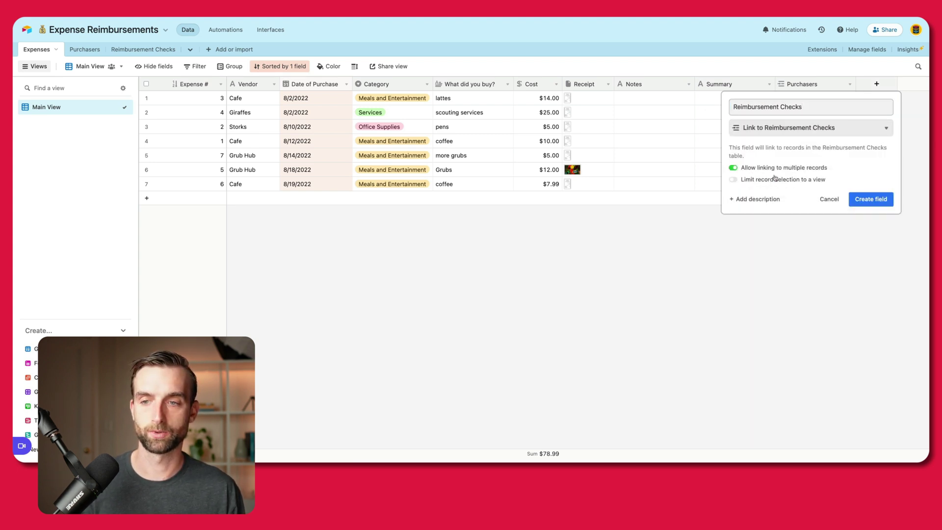
{"action": "left_click", "coordinate": [871, 199]}
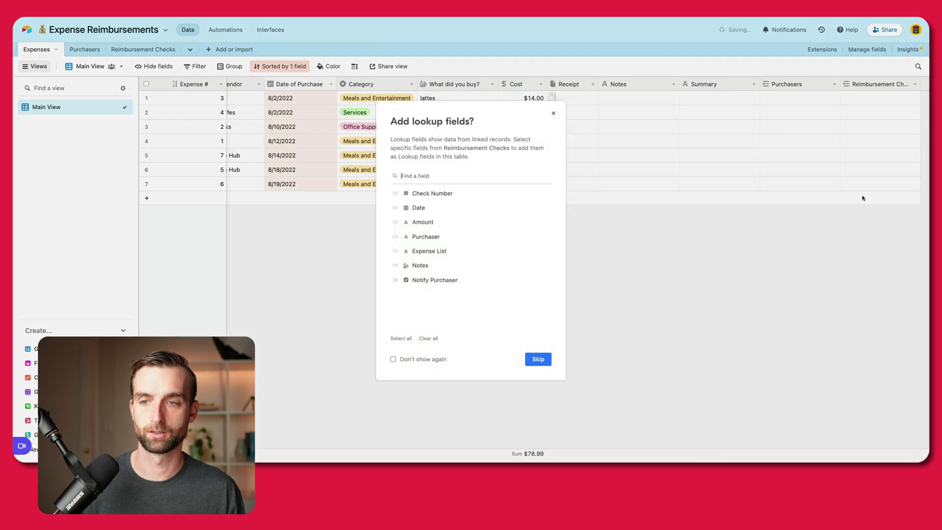
{"action": "left_click", "coordinate": [536, 357]}
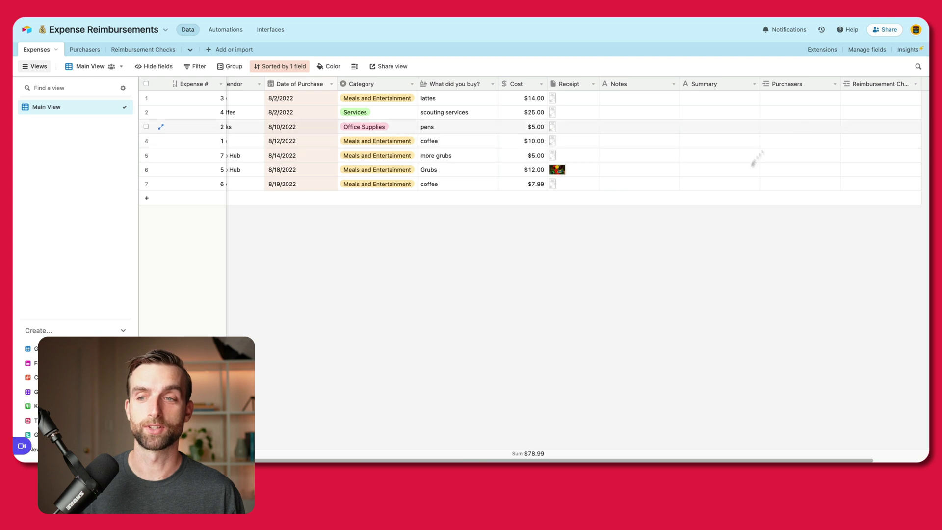
Check the Purchasers and Reimbursement Checks tables for their reciprocal Expenses link fields, and return to the Expenses table
{"action": "left_click", "coordinate": [78, 50]}
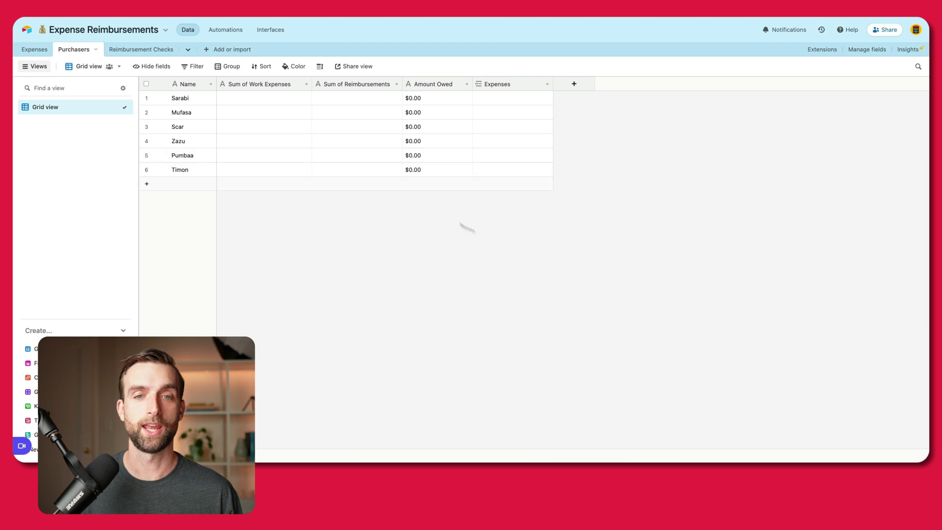
{"action": "left_click", "coordinate": [126, 50]}
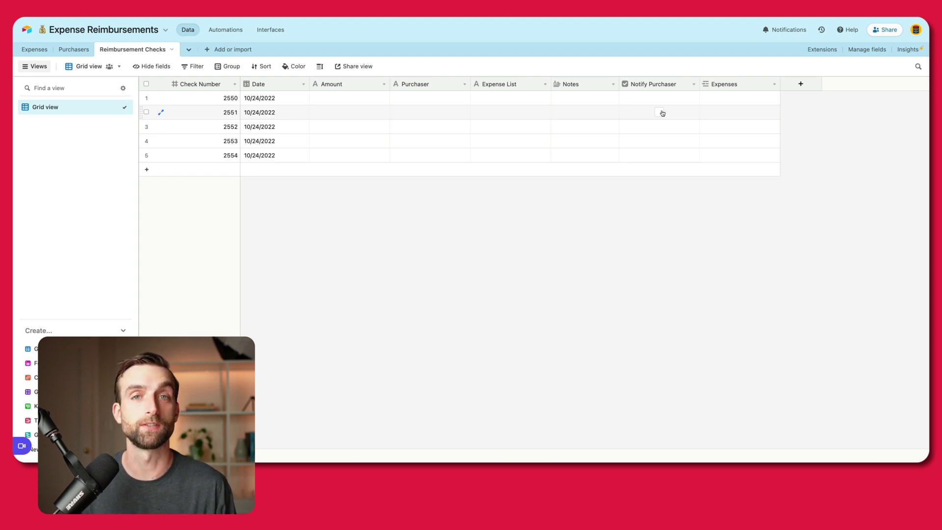
{"action": "left_click", "coordinate": [35, 49]}
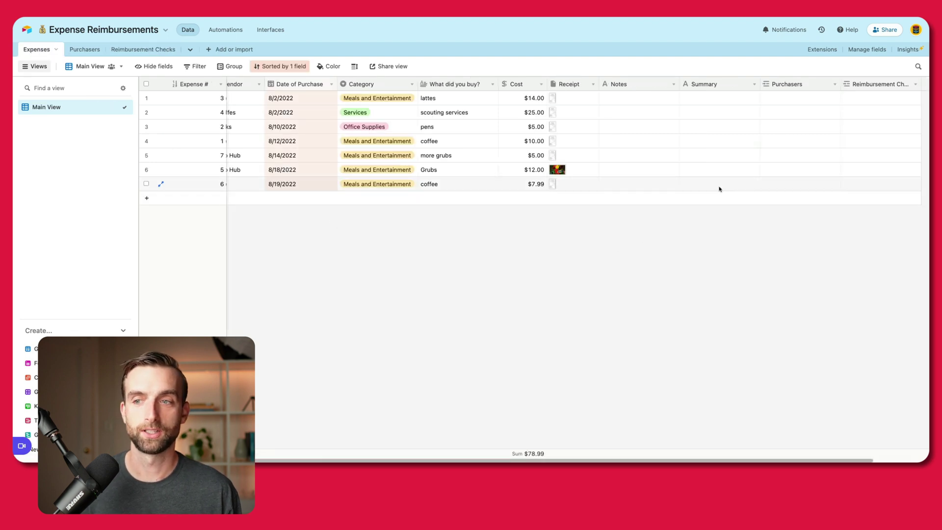
Link expense 3 to the first listed purchaser, expense 4 to the third, and expense 2 to the second
{"action": "left_click", "coordinate": [784, 99]}
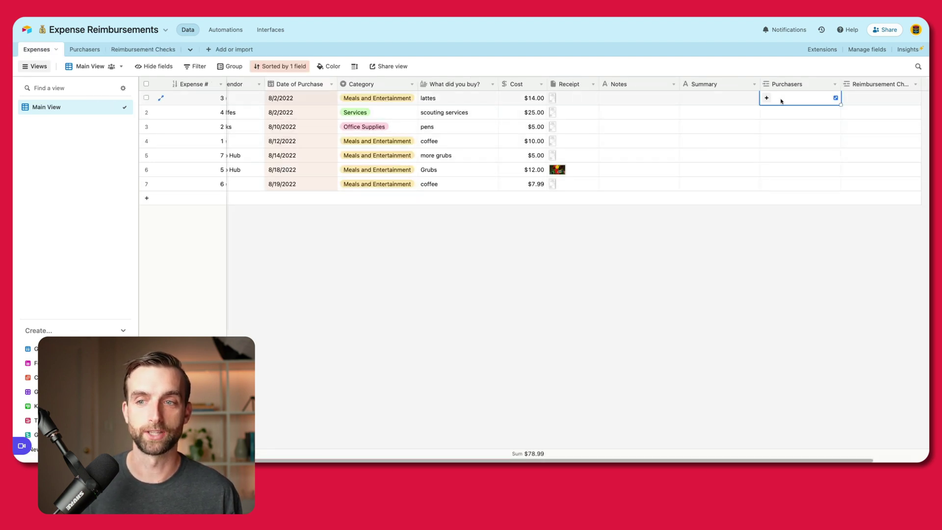
{"action": "left_click", "coordinate": [768, 98]}
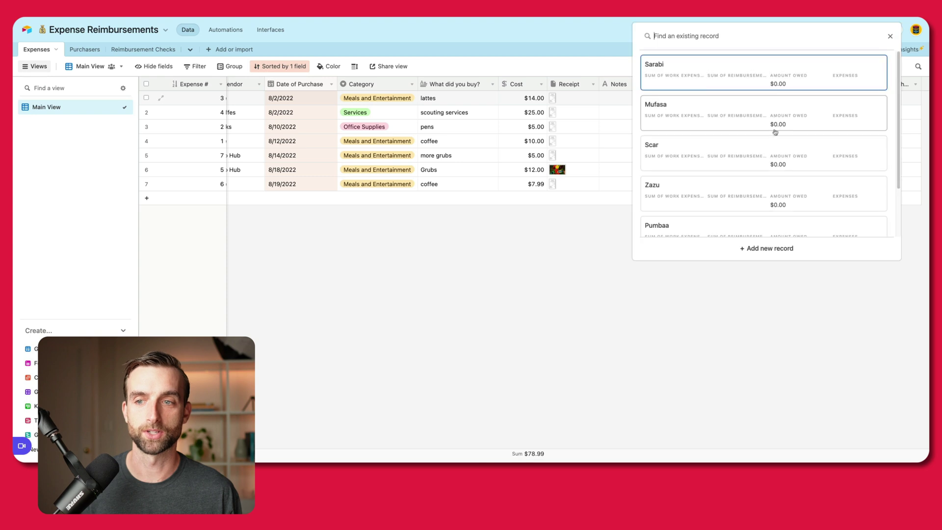
{"action": "left_click", "coordinate": [708, 78]}
{"action": "left_click", "coordinate": [775, 112]}
{"action": "left_click", "coordinate": [767, 113]}
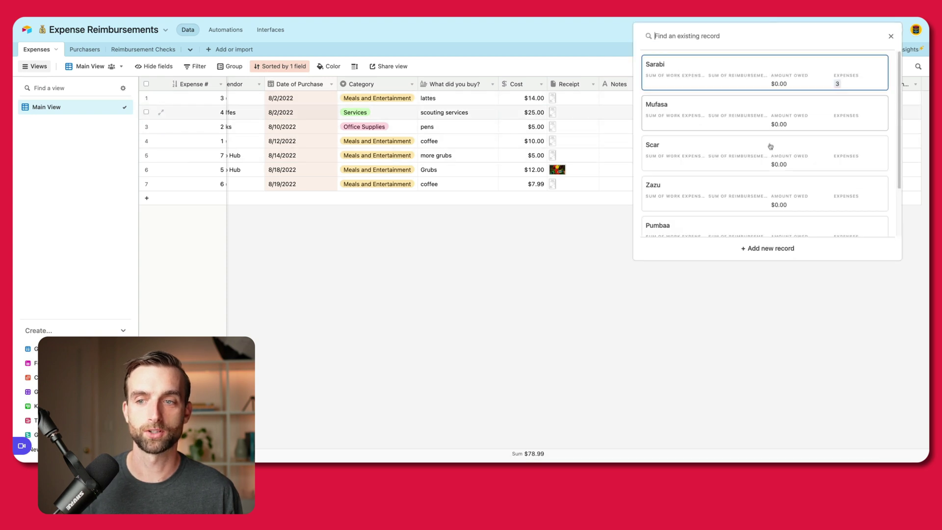
{"action": "left_click", "coordinate": [741, 163]}
{"action": "left_click", "coordinate": [780, 127]}
{"action": "left_click", "coordinate": [768, 127]}
{"action": "left_click", "coordinate": [711, 113]}
Fill the Purchasers field of expenses 1, 7 and 5 with the same three purchasers in the same order
{"action": "left_click", "coordinate": [841, 100]}
{"action": "key", "text": "Down"}
{"action": "key", "text": "Down"}
{"action": "key", "text": "Down"}
{"action": "type", "text": "Sarabi Scar Mufasa"}
Link the fifth listed purchaser to expense 6 in the last row
{"action": "left_click", "coordinate": [785, 184]}
{"action": "left_click", "coordinate": [766, 184]}
{"action": "left_click", "coordinate": [668, 263]}
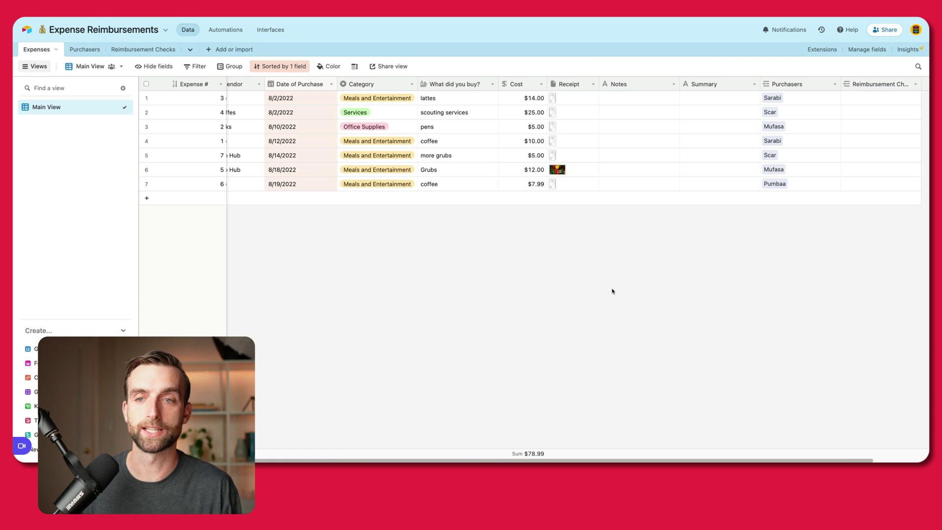
Create a collaborative form view named Expense Form for the Expenses table and look over its fields
{"action": "scroll", "coordinate": [652, 270], "scroll_direction": "right", "scroll_amount": 2}
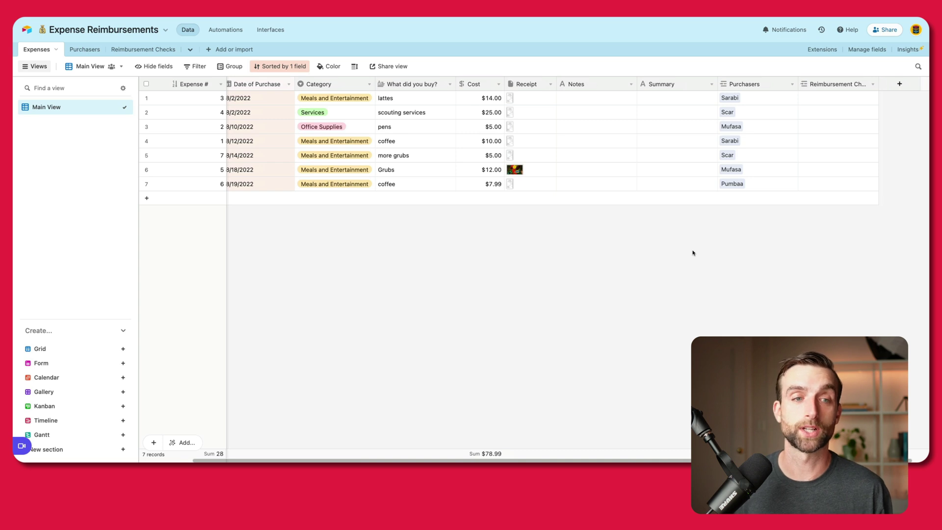
{"action": "left_click", "coordinate": [87, 363]}
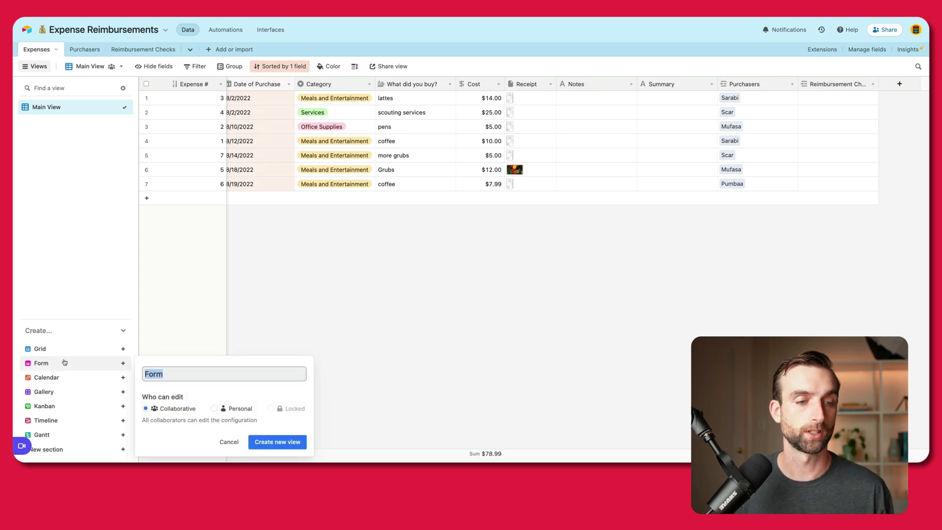
{"action": "left_click", "coordinate": [145, 375]}
{"action": "type", "text": "Ex"}
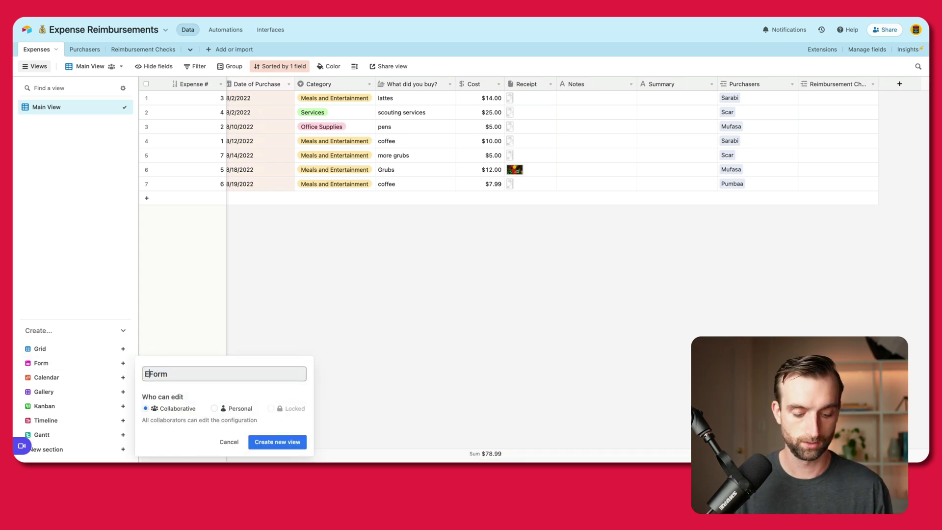
{"action": "type", "text": "pense"}
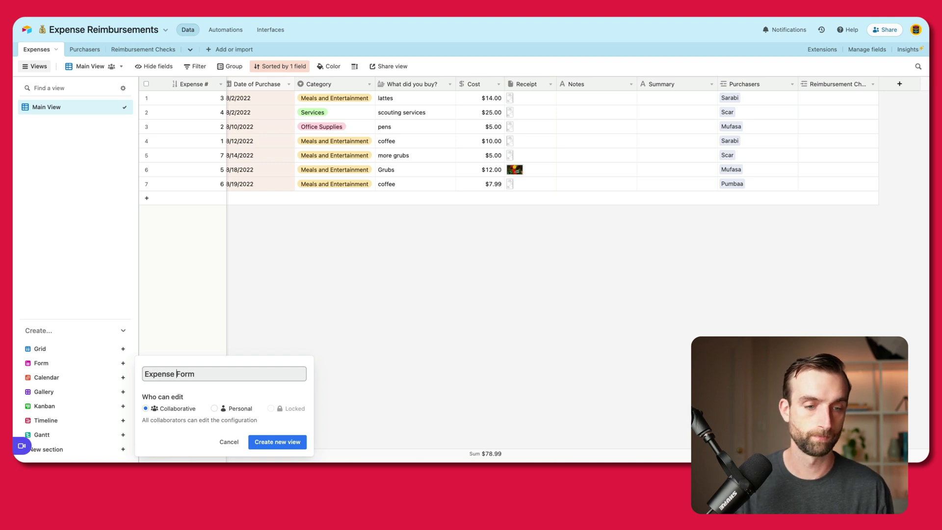
{"action": "left_click", "coordinate": [259, 443]}
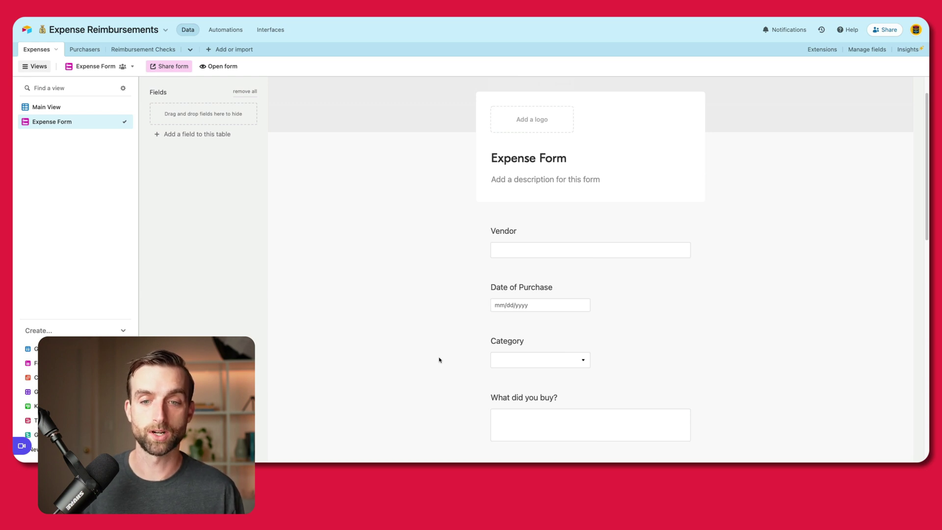
{"action": "scroll", "coordinate": [439, 360], "scroll_direction": "down", "scroll_amount": 10}
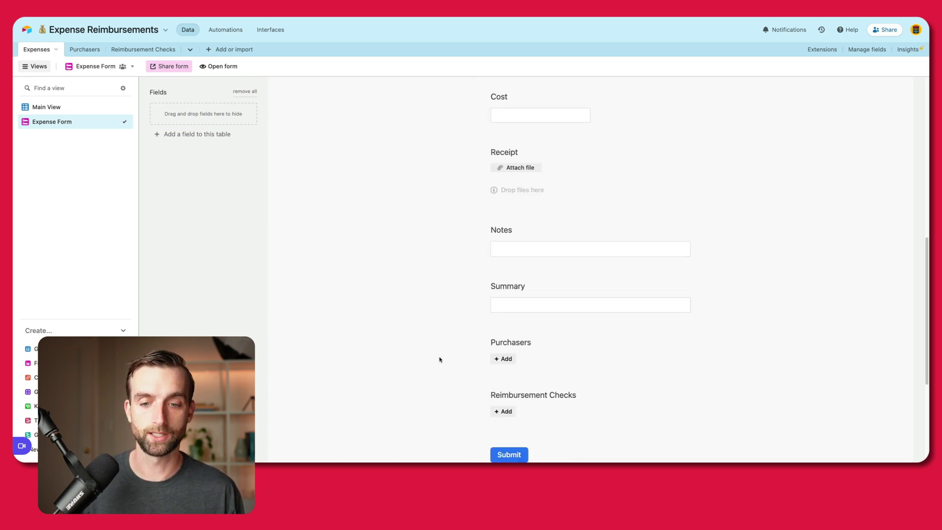
Remove the Reimbursement Checks field from the expense form and move Purchasers above Vendor as the first field
{"action": "left_click_drag", "start_coordinate": [471, 354], "coordinate": [201, 121]}
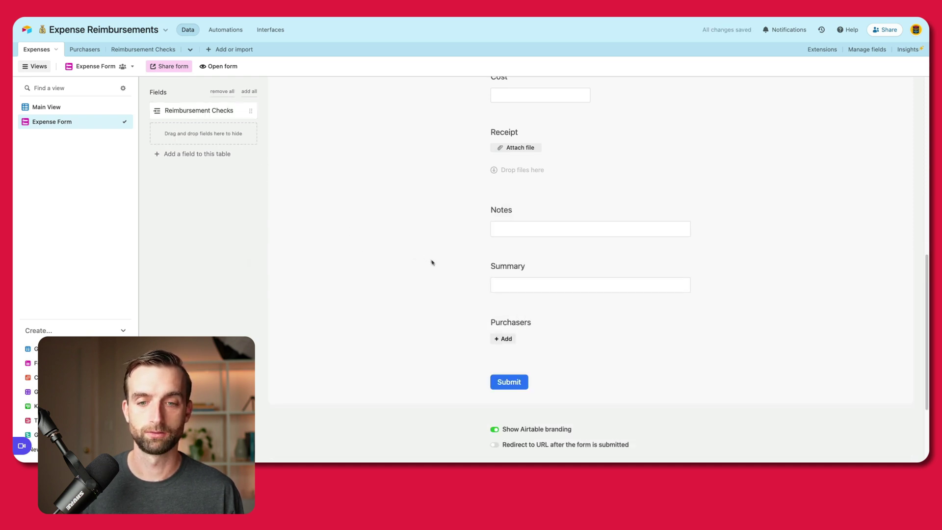
{"action": "left_click_drag", "start_coordinate": [536, 319], "coordinate": [559, 280]}
Change the form label of the Purchasers field to the singular Purchaser
{"action": "left_click", "coordinate": [559, 280]}
{"action": "double_click", "coordinate": [525, 301]}
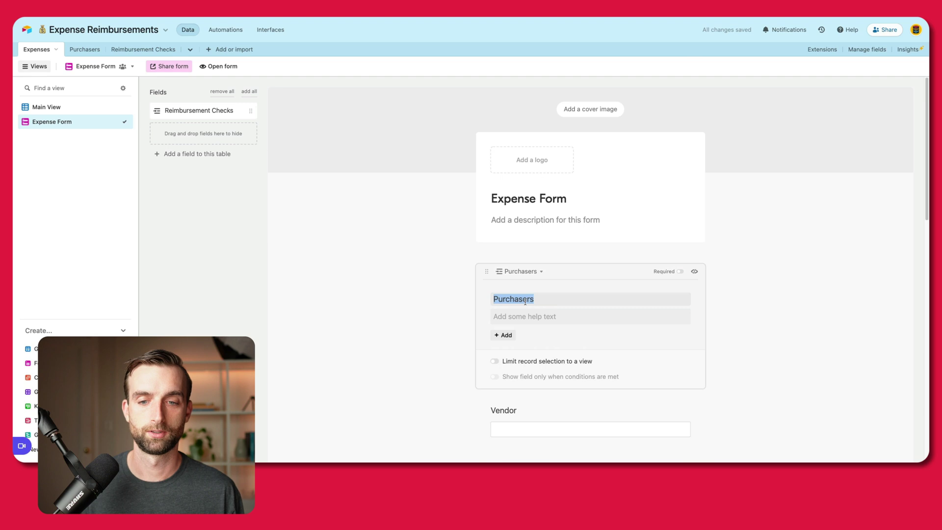
{"action": "key", "text": "Right"}
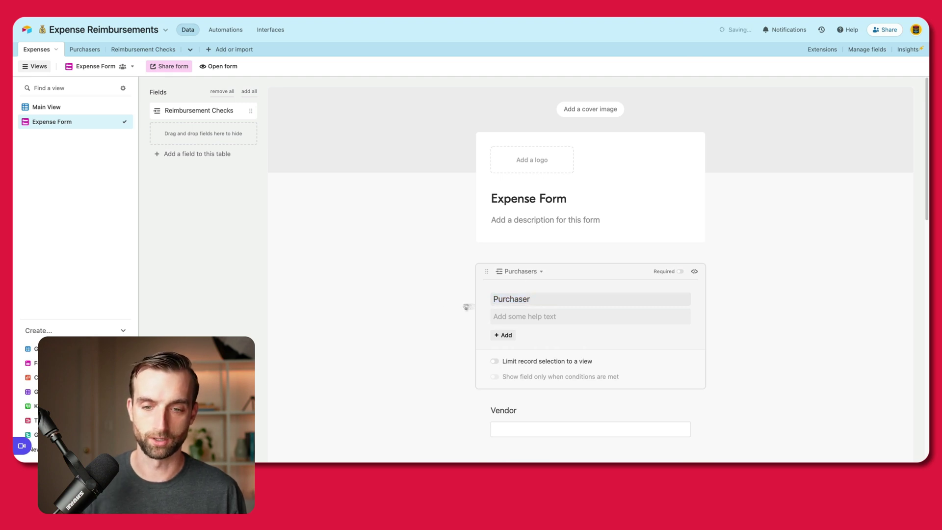
{"action": "left_click", "coordinate": [436, 301]}
Show the Category field on the form as a list instead of a dropdown
{"action": "scroll", "coordinate": [439, 304], "scroll_direction": "down", "scroll_amount": 1}
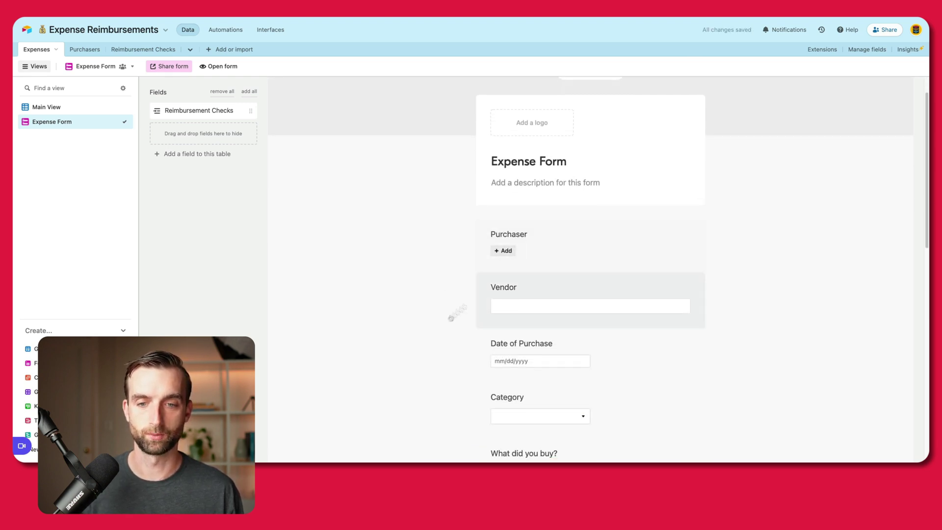
{"action": "scroll", "coordinate": [454, 322], "scroll_direction": "down", "scroll_amount": 4}
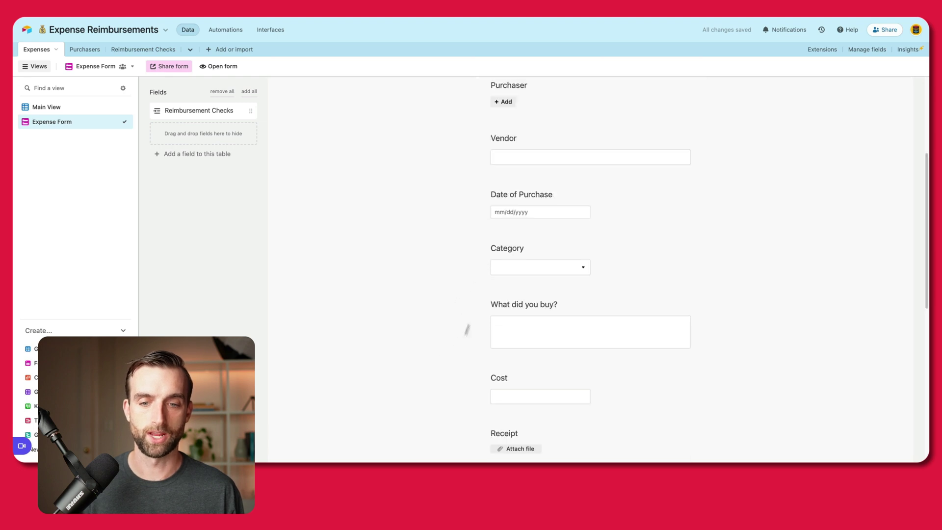
{"action": "left_click", "coordinate": [559, 257]}
{"action": "left_click", "coordinate": [579, 341]}
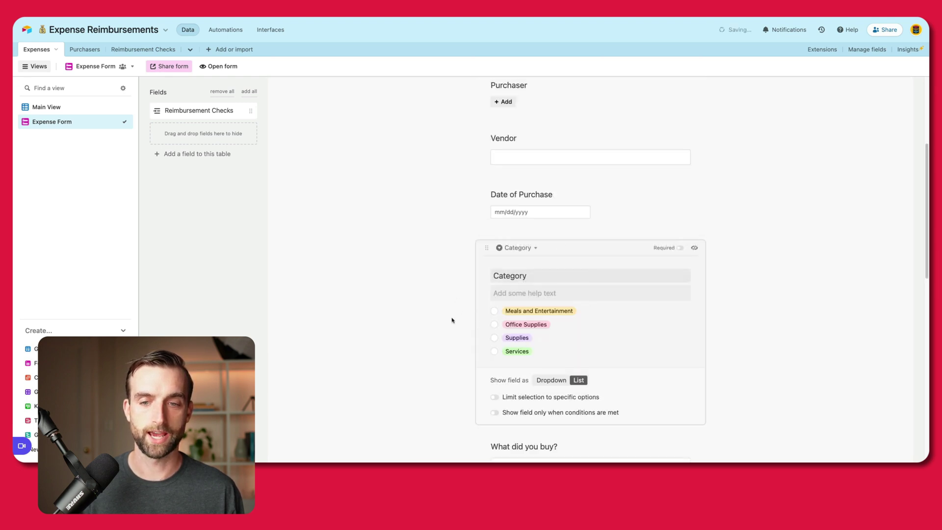
{"action": "left_click", "coordinate": [439, 314]}
Make the Receipt, Cost and What did you buy? fields required on the expense form
{"action": "scroll", "coordinate": [442, 336], "scroll_direction": "down", "scroll_amount": 3}
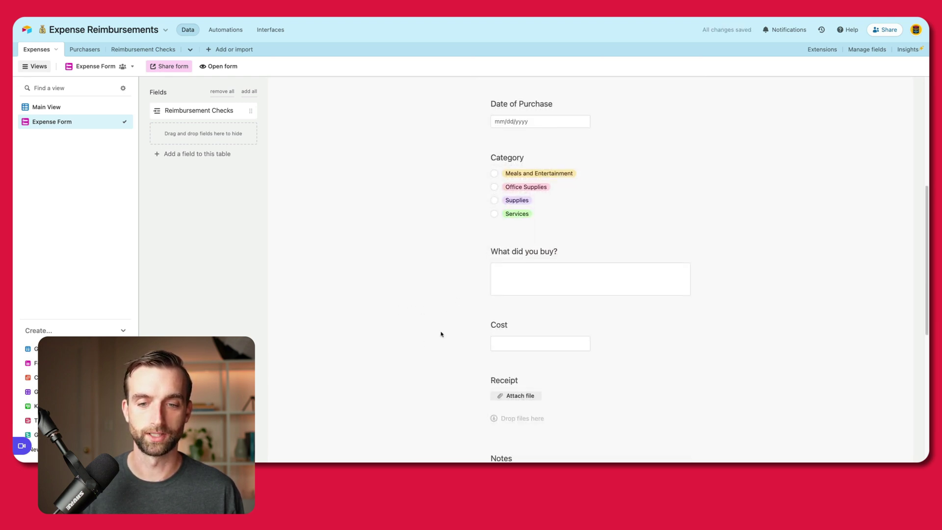
{"action": "scroll", "coordinate": [441, 334], "scroll_direction": "down", "scroll_amount": 1}
{"action": "scroll", "coordinate": [463, 361], "scroll_direction": "down", "scroll_amount": 2}
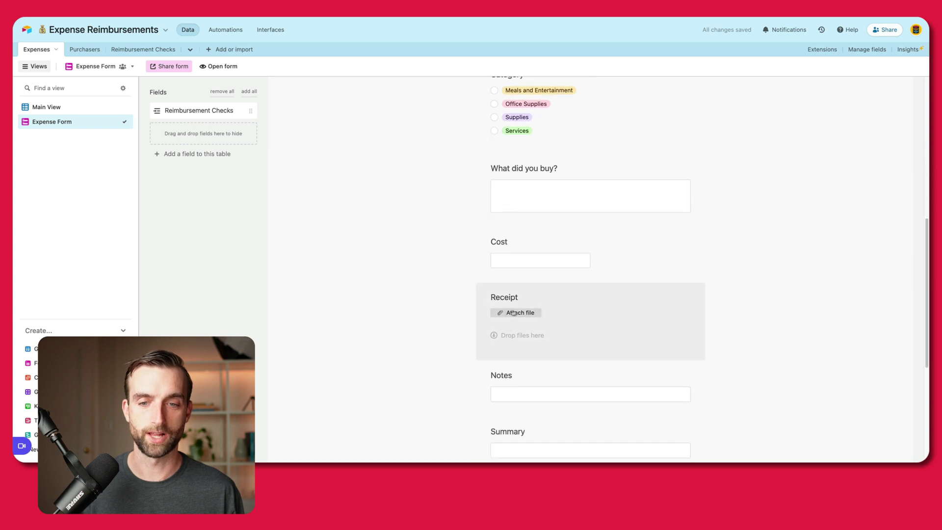
{"action": "scroll", "coordinate": [655, 346], "scroll_direction": "up", "scroll_amount": 3}
{"action": "scroll", "coordinate": [669, 376], "scroll_direction": "down", "scroll_amount": 1}
{"action": "left_click", "coordinate": [669, 366]}
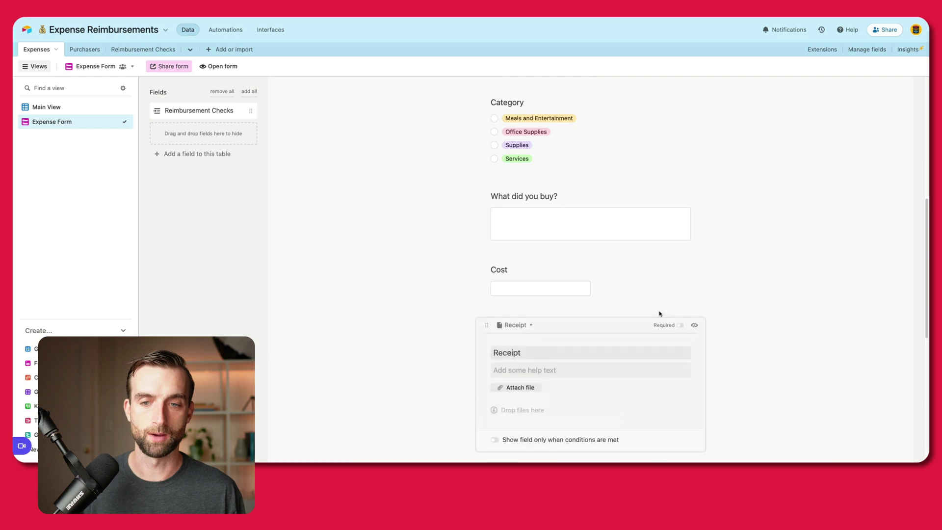
{"action": "left_click", "coordinate": [680, 326]}
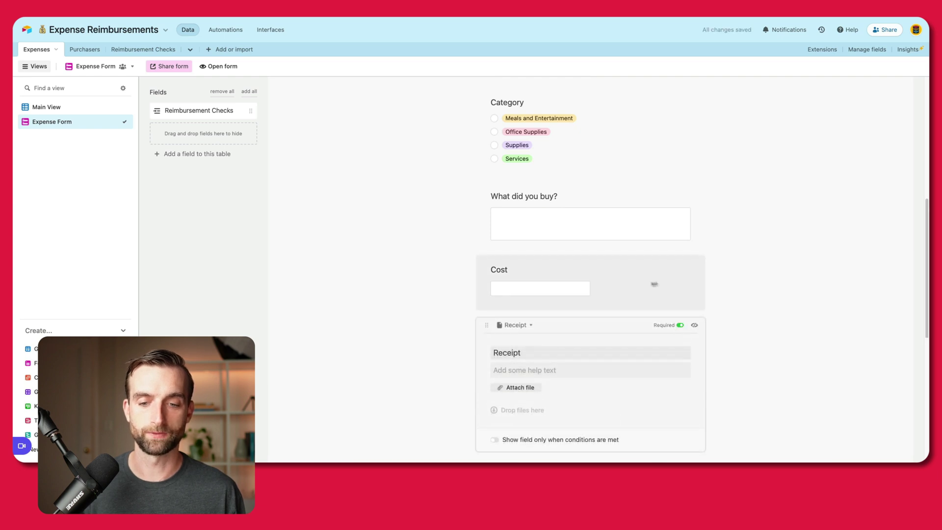
{"action": "left_click", "coordinate": [622, 274]}
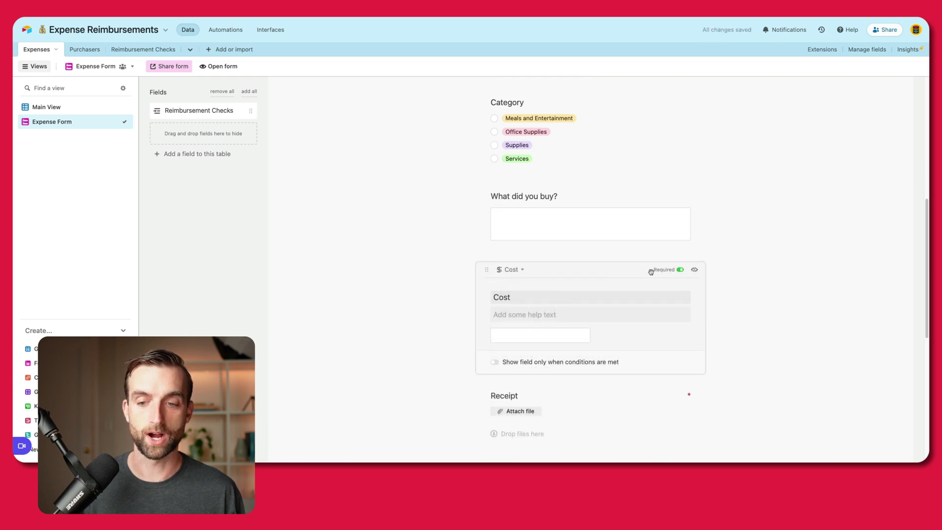
{"action": "left_click", "coordinate": [638, 201]}
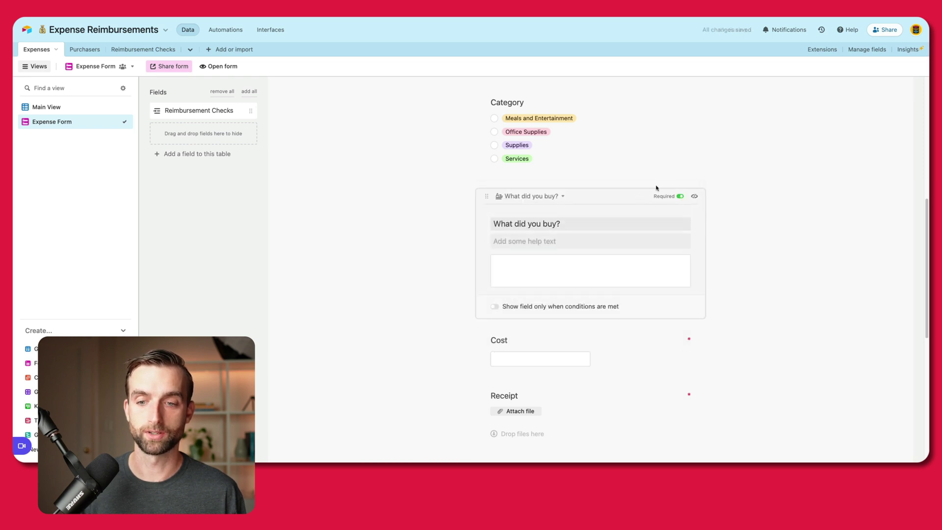
Make the Category, Date of Purchase and Vendor fields required on the expense form
{"action": "scroll", "coordinate": [657, 206], "scroll_direction": "up", "scroll_amount": 5}
{"action": "left_click", "coordinate": [650, 310]}
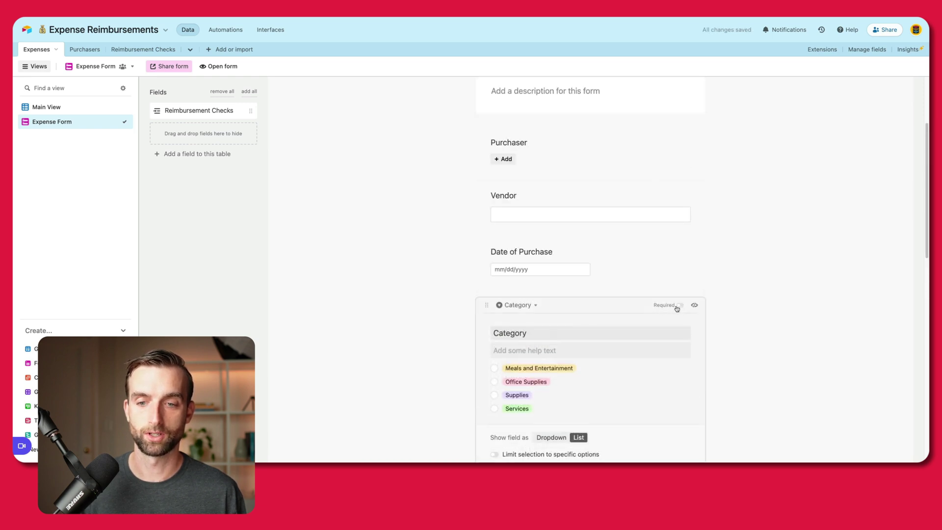
{"action": "left_click", "coordinate": [619, 250]}
{"action": "left_click", "coordinate": [681, 252]}
{"action": "left_click", "coordinate": [656, 193]}
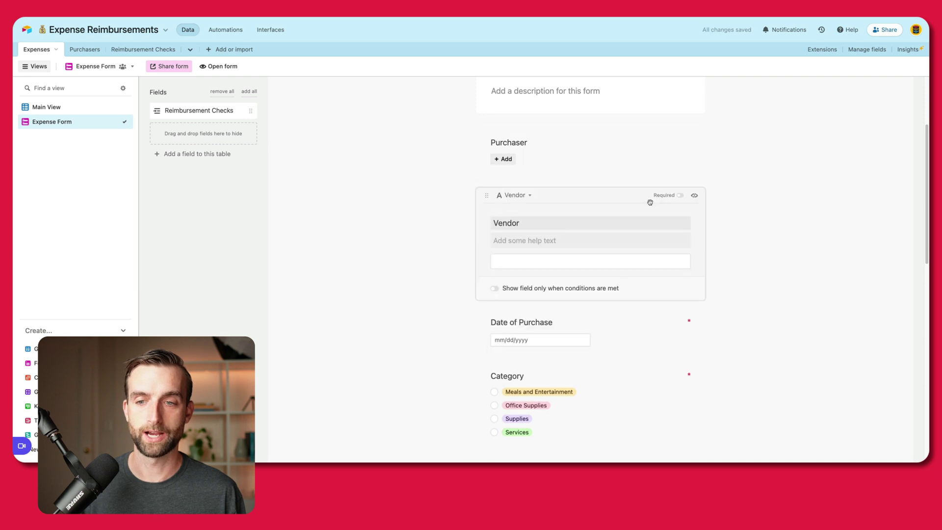
{"action": "scroll", "coordinate": [656, 196], "scroll_direction": "up", "scroll_amount": 1}
{"action": "left_click", "coordinate": [680, 205]}
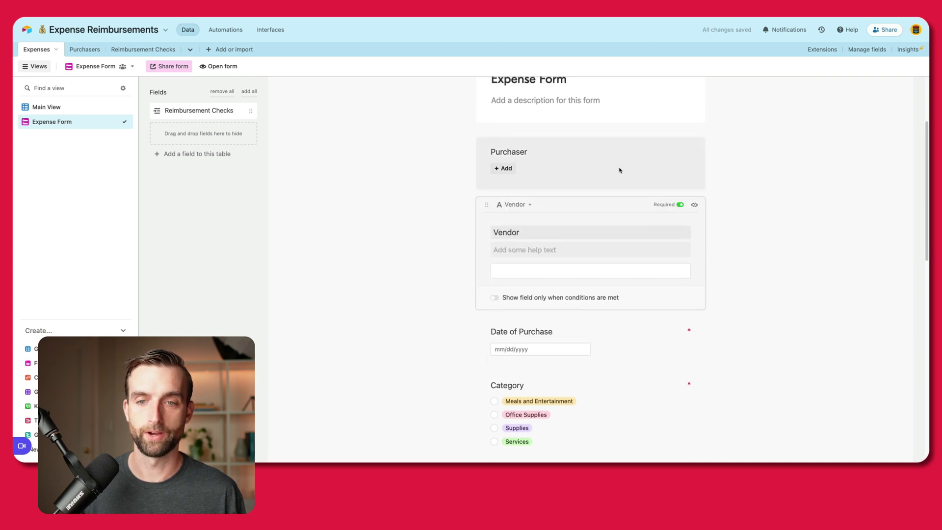
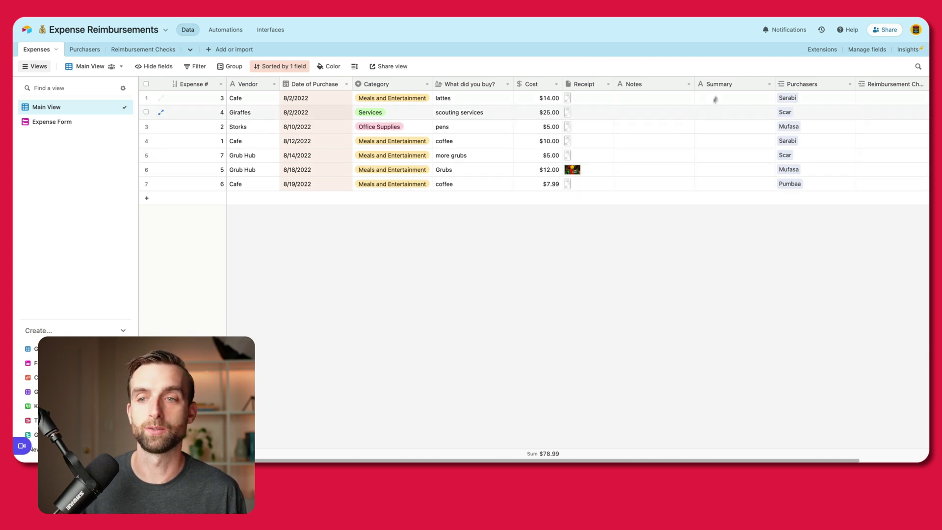
Change the type of the Summary field in the Expenses table's Main View to Formula
{"action": "double_click", "coordinate": [739, 86]}
{"action": "left_click", "coordinate": [586, 129]}
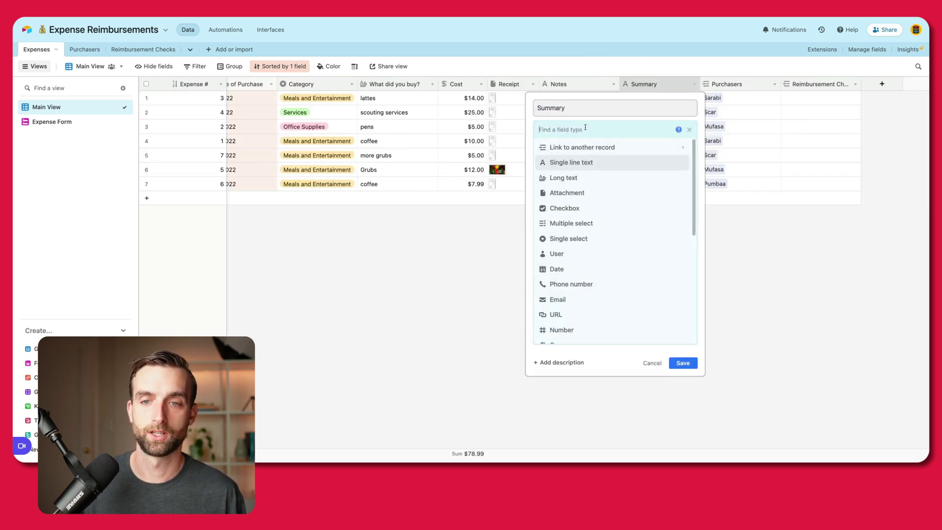
{"action": "type", "text": "fo"}
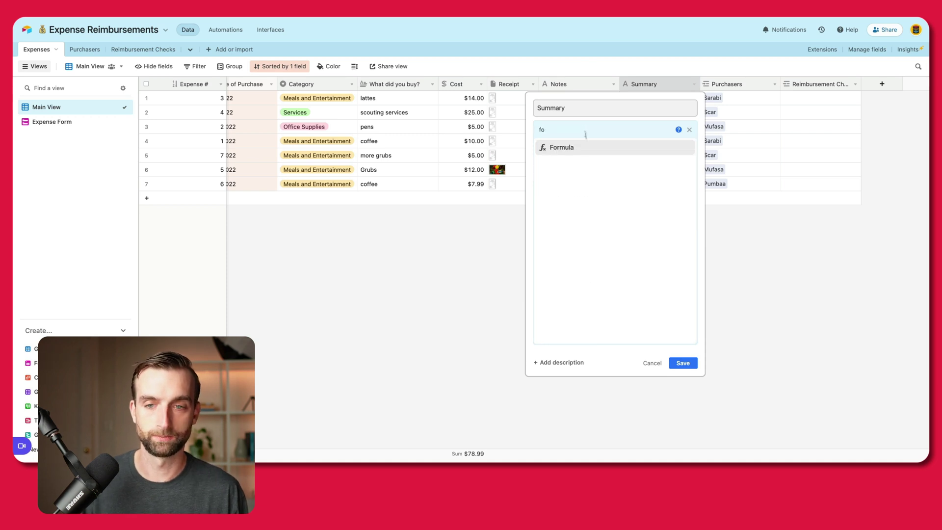
{"action": "left_click", "coordinate": [589, 145]}
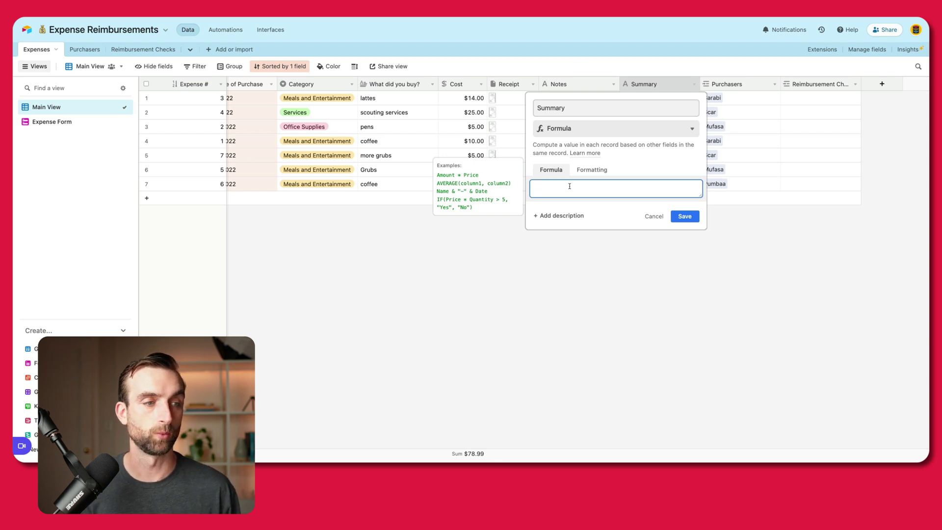
Enter the Summary formula '$' & Cost & ' (' & Vendor & ': ' & {What did you buy?} & ')' and save the field
{"action": "type", "text": "'"}
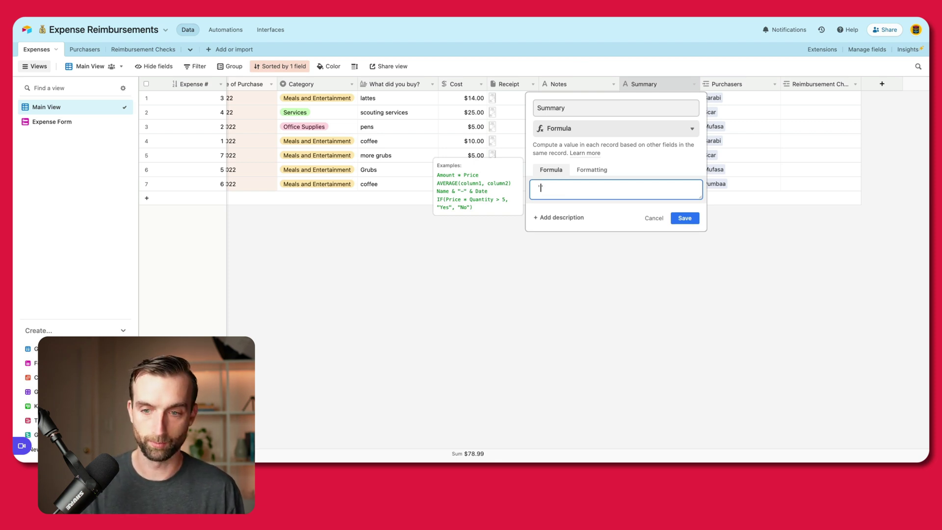
{"action": "type", "text": "$'"}
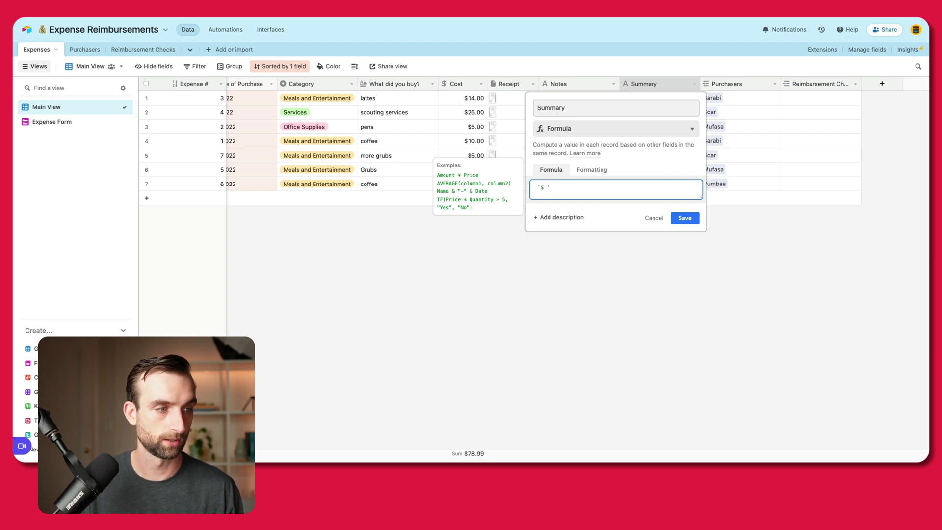
{"action": "type", "text": " & Cost"}
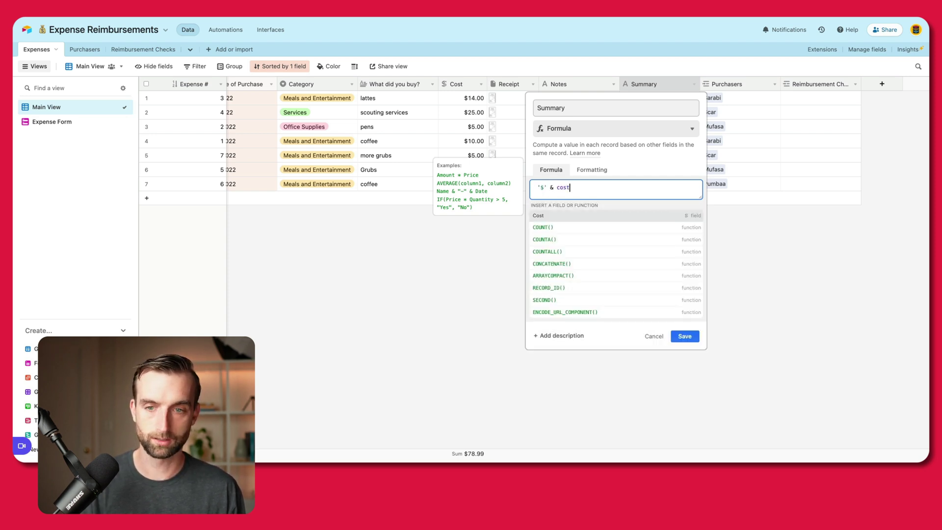
{"action": "key", "text": "Tab"}
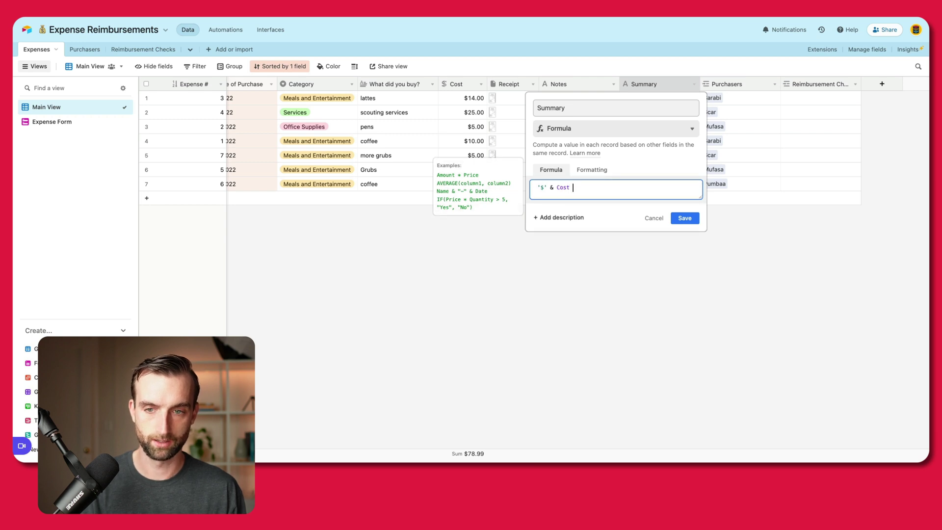
{"action": "type", "text": "&"}
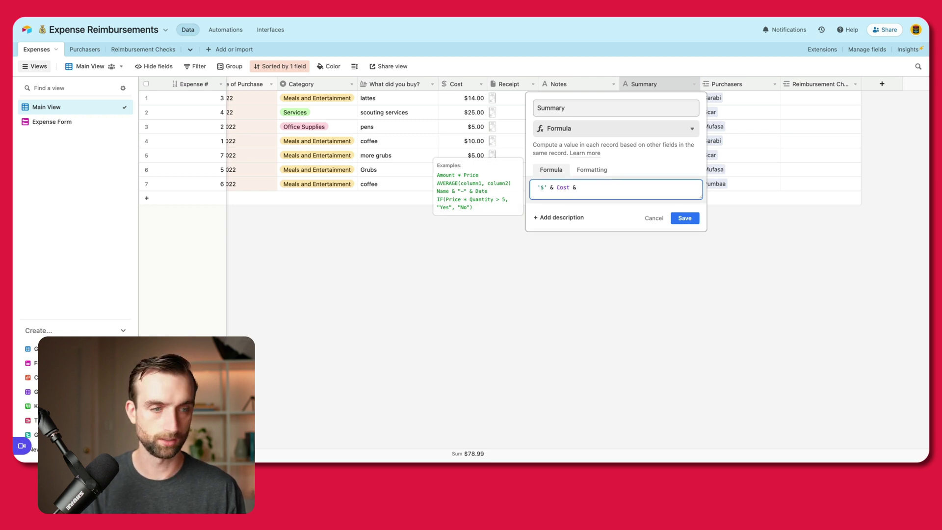
{"action": "type", "text": " ' ("}
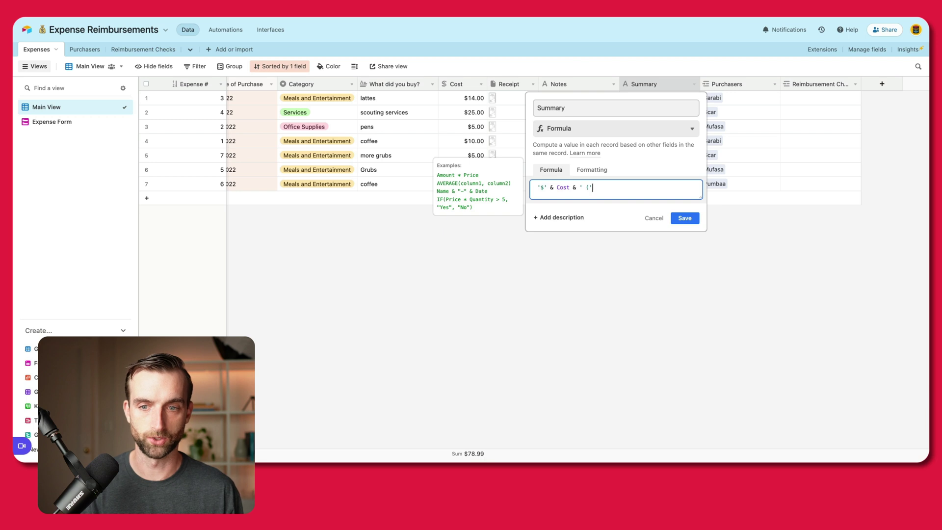
{"action": "type", "text": "' "}
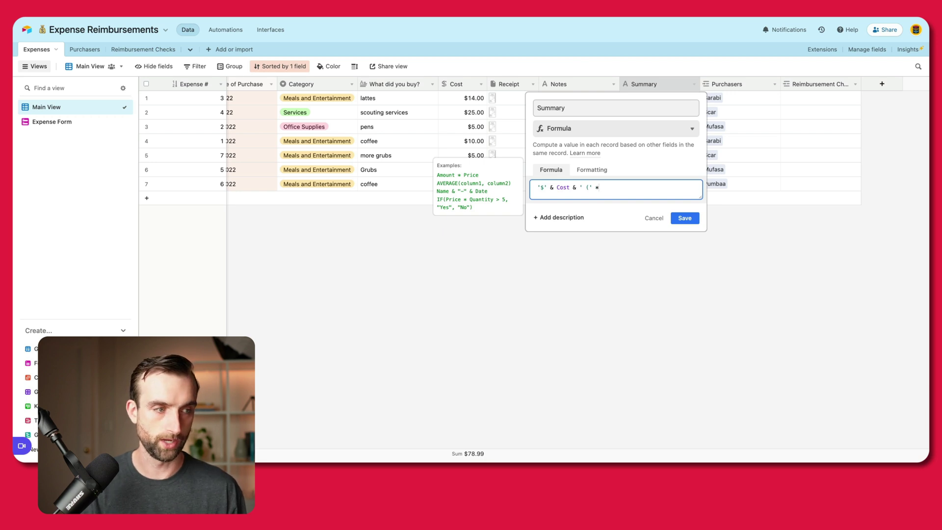
{"action": "type", "text": "& vendor &"}
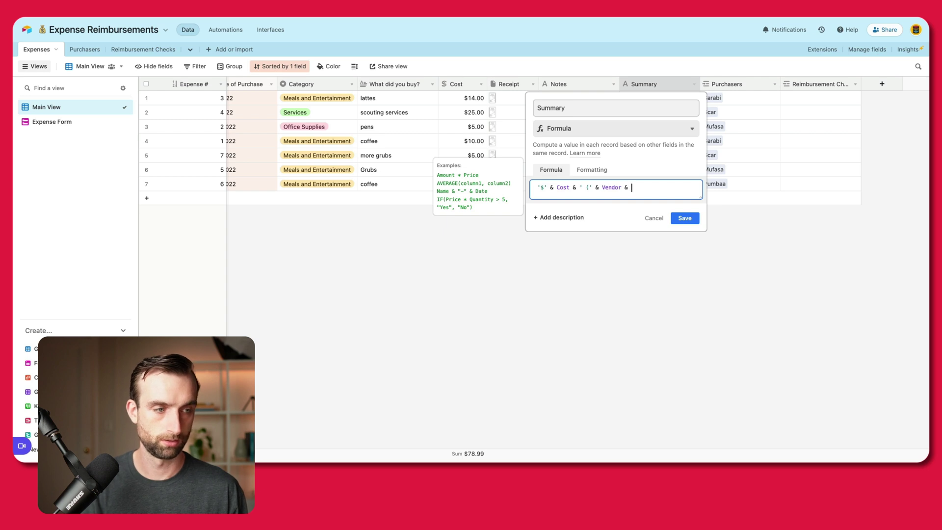
{"action": "type", "text": " ': "}
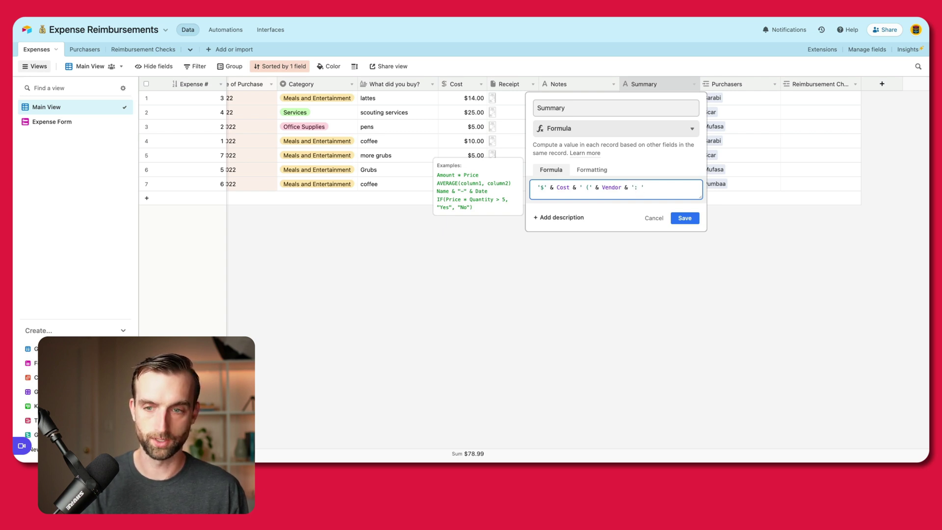
{"action": "type", "text": " & {What did you buy?} "}
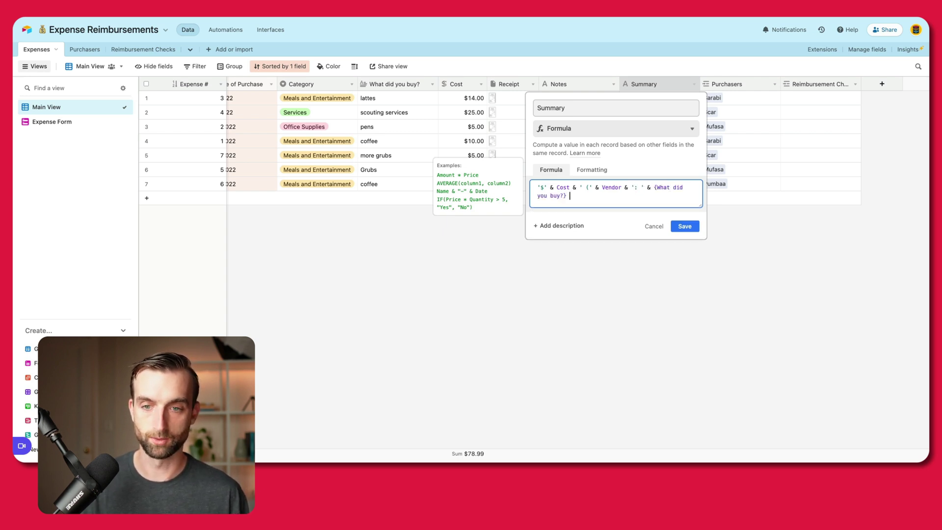
{"action": "type", "text": "& ')"}
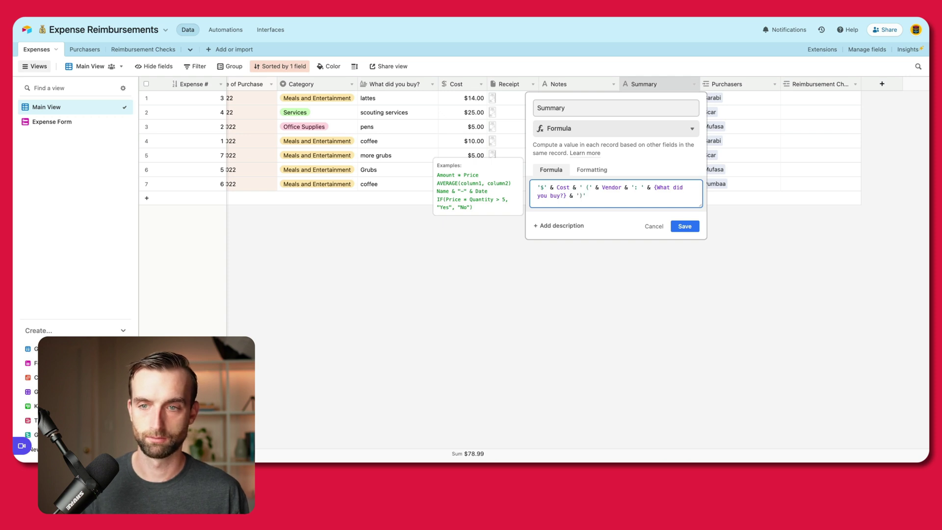
{"action": "key", "text": "Return"}
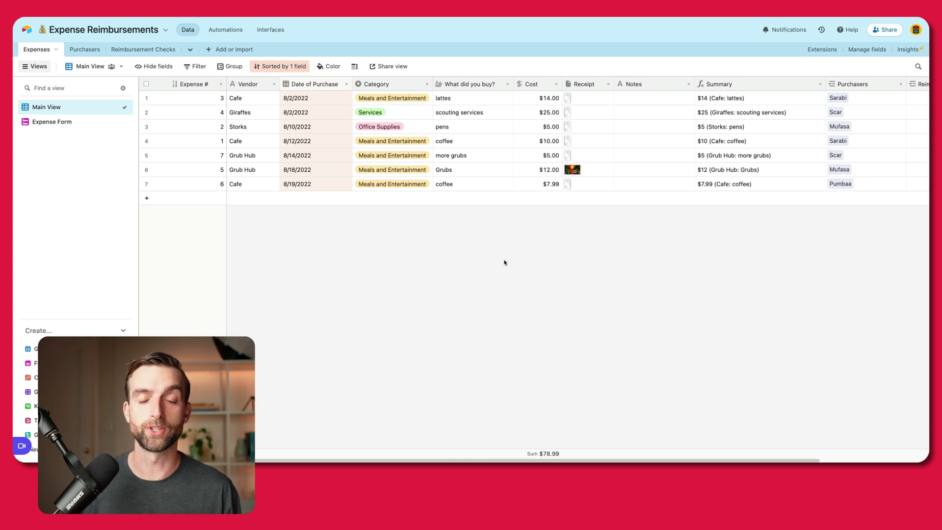
Change the type of the Sum of Work Expenses field in the Purchasers table to Rollup
{"action": "left_click", "coordinate": [83, 51]}
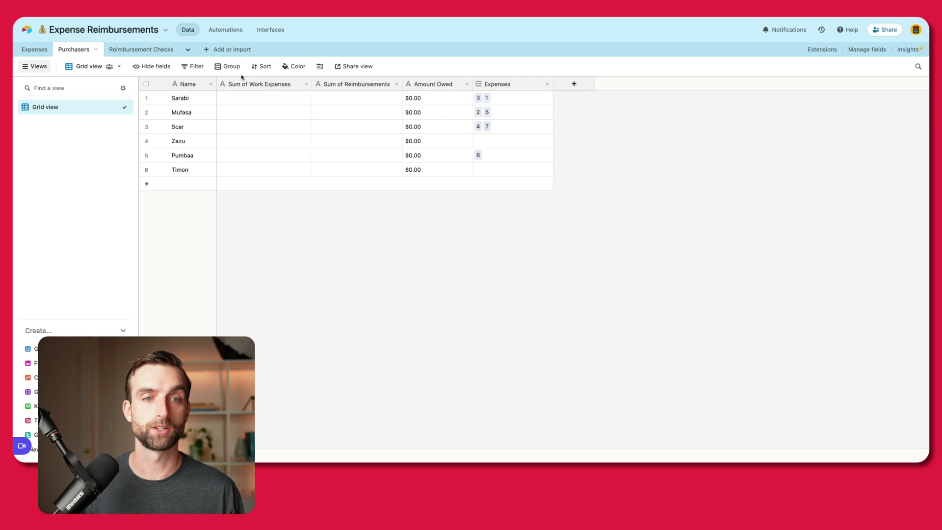
{"action": "double_click", "coordinate": [258, 87]}
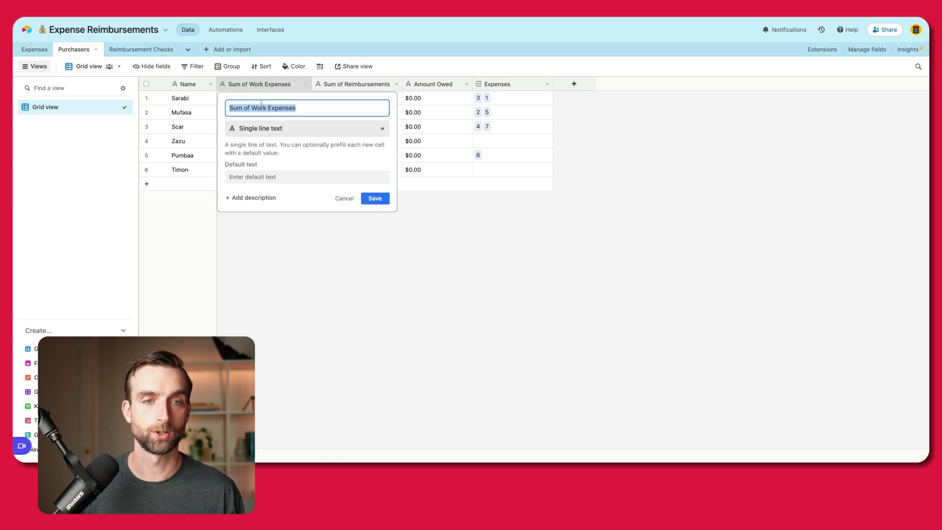
{"action": "left_click", "coordinate": [271, 127]}
{"action": "type", "text": "rol"}
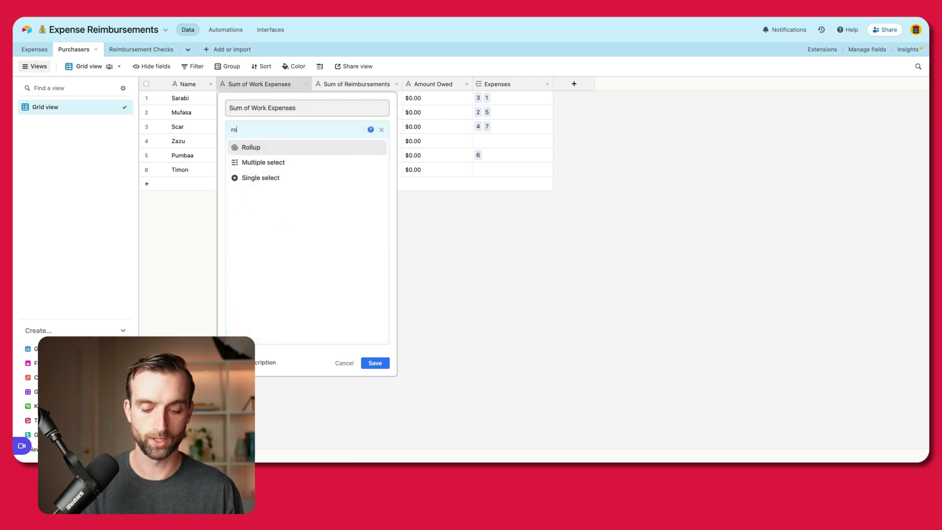
{"action": "left_click", "coordinate": [265, 147]}
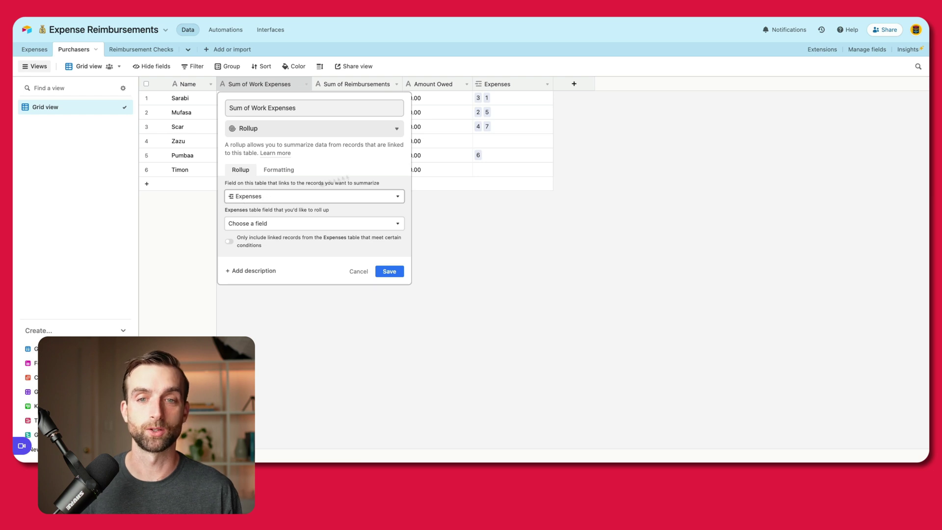
Roll up the Cost field of the linked Expenses with SUM(values) and save the Sum of Work Expenses field
{"action": "left_click", "coordinate": [290, 223]}
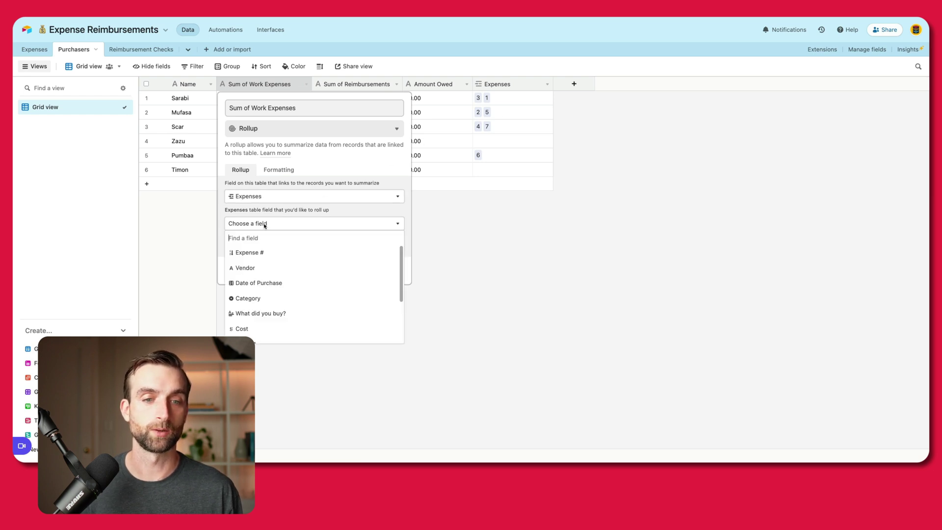
{"action": "left_click", "coordinate": [283, 324]}
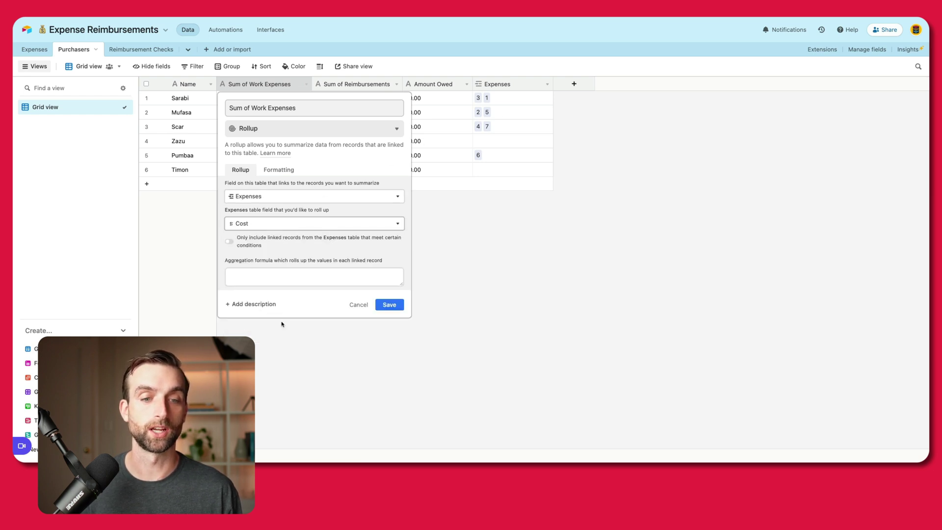
{"action": "left_click", "coordinate": [288, 277]}
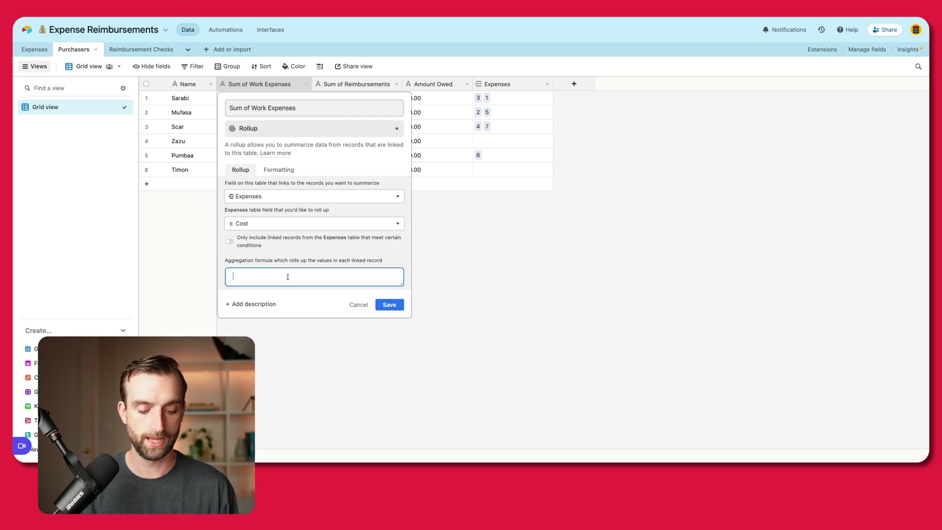
{"action": "type", "text": "sum"}
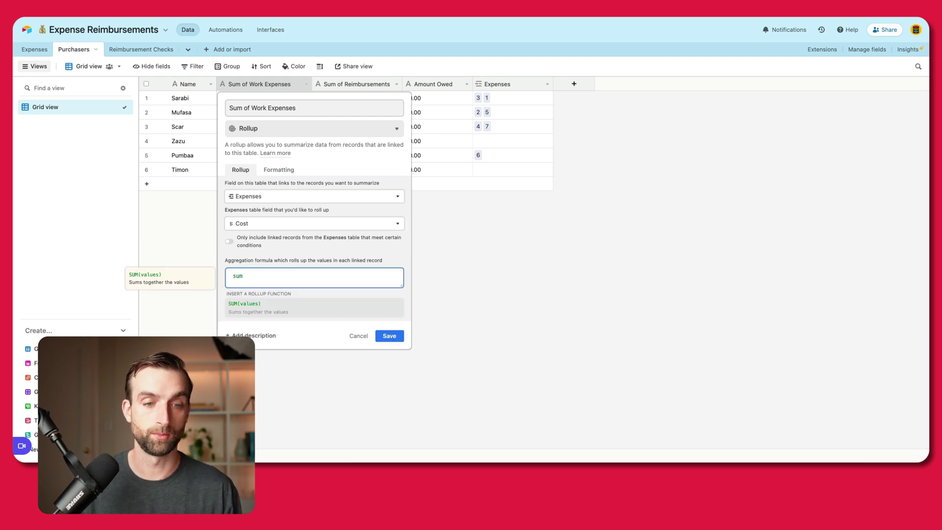
{"action": "left_click", "coordinate": [315, 307]}
{"action": "left_click", "coordinate": [385, 308]}
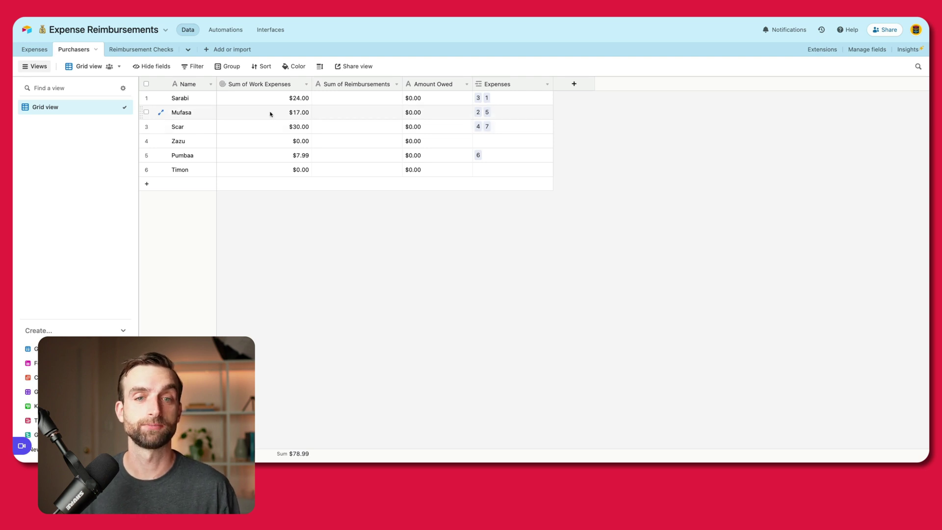
Change the type of the Sum of Reimbursements field to Rollup
{"action": "double_click", "coordinate": [369, 84]}
{"action": "left_click", "coordinate": [374, 130]}
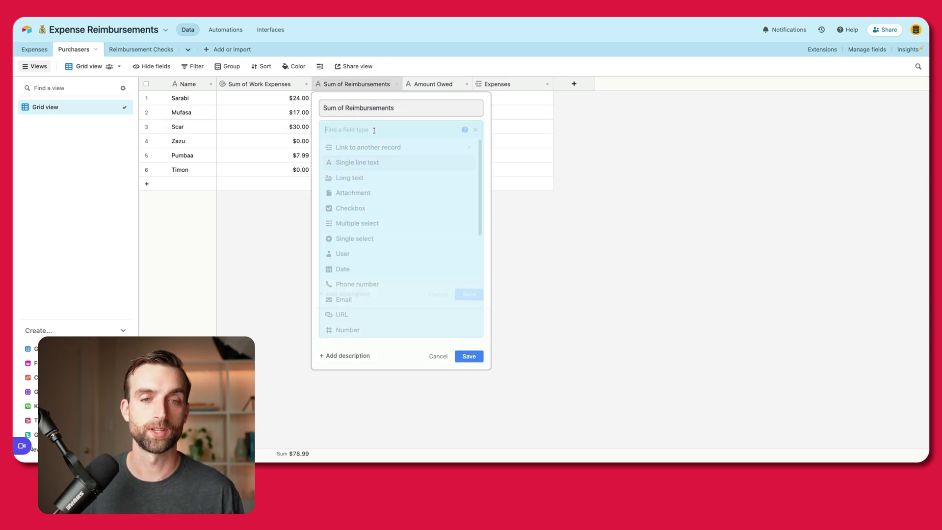
{"action": "type", "text": "roll"}
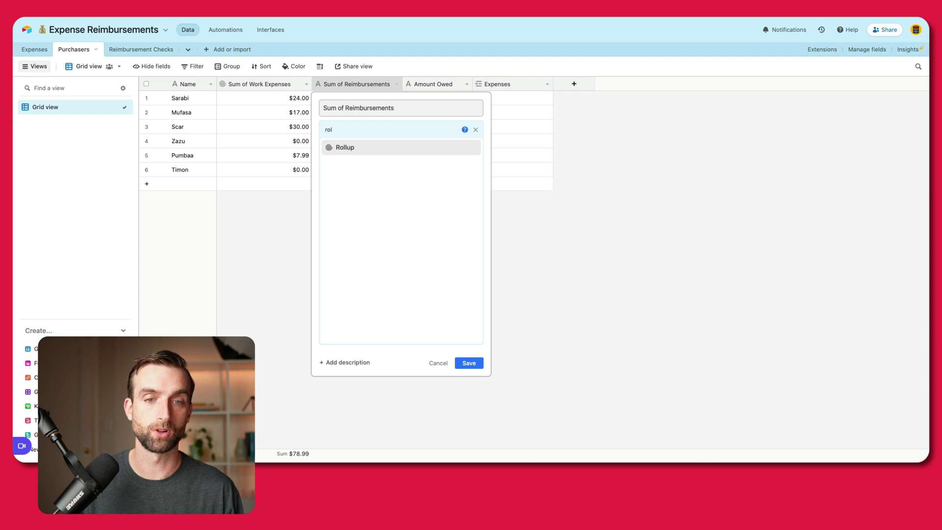
{"action": "left_click", "coordinate": [376, 145]}
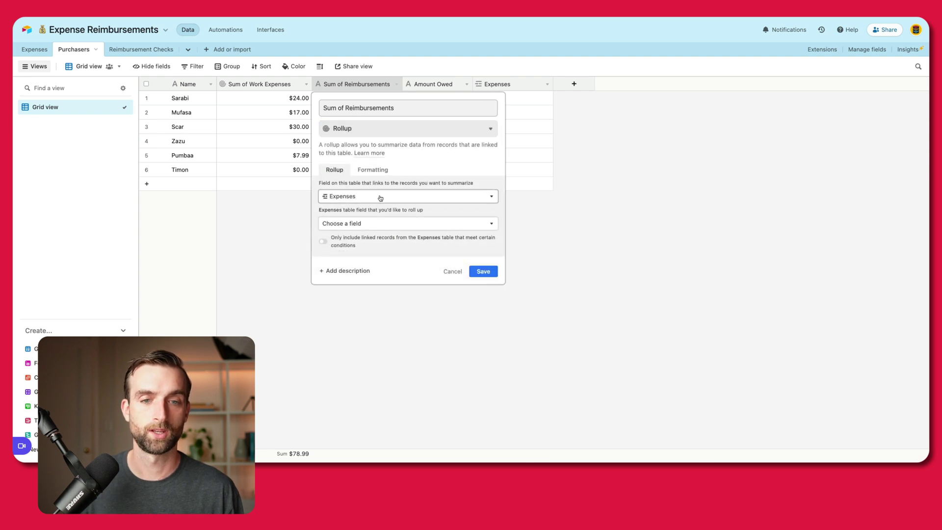
Set the Sum of Reimbursements rollup to aggregate the Cost field of the linked Expenses with SUM(values)
{"action": "left_click", "coordinate": [371, 224]}
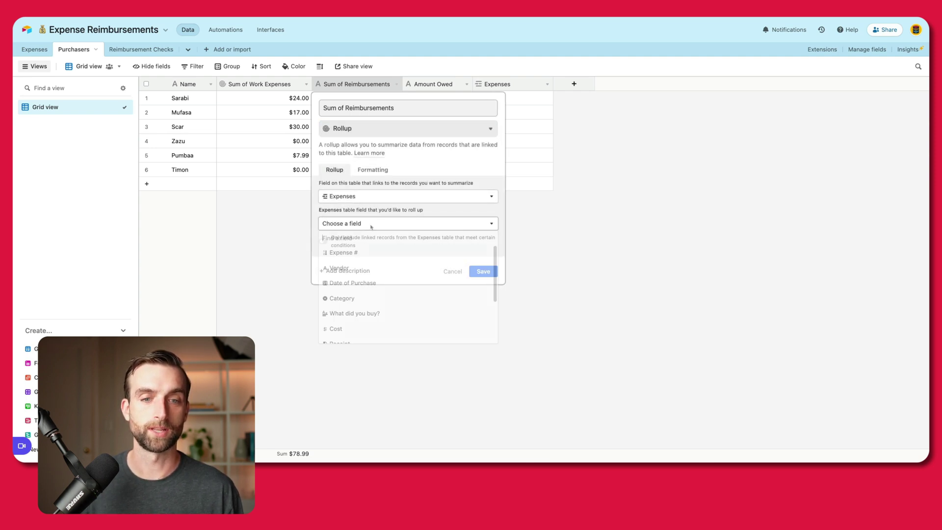
{"action": "left_click", "coordinate": [380, 329]}
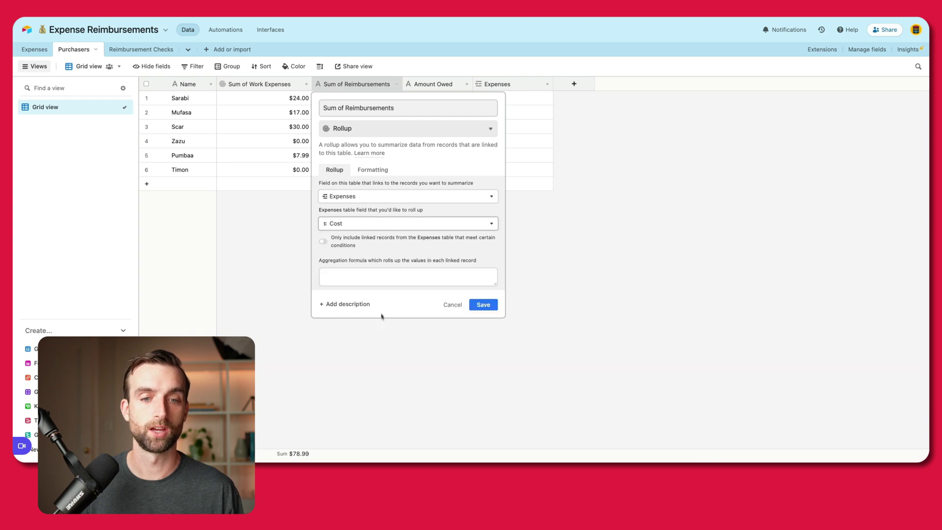
{"action": "left_click", "coordinate": [371, 274]}
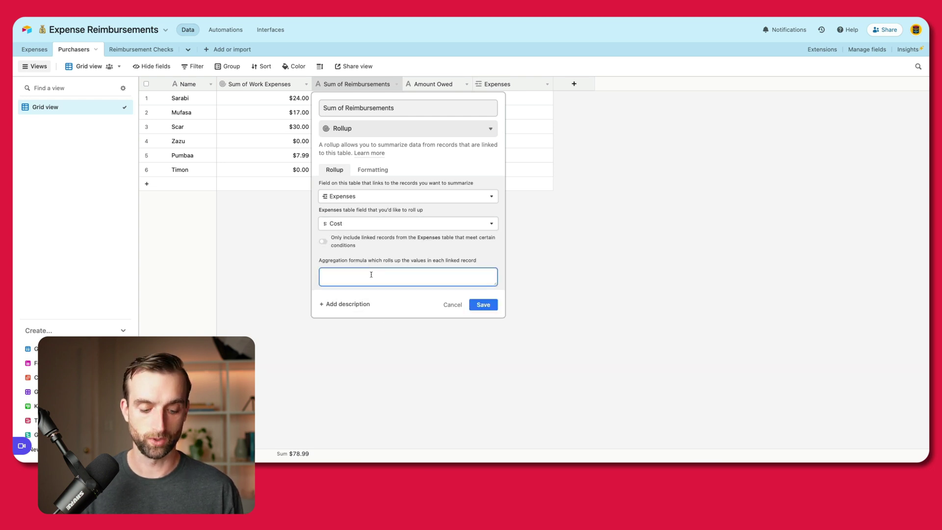
{"action": "type", "text": "sum"}
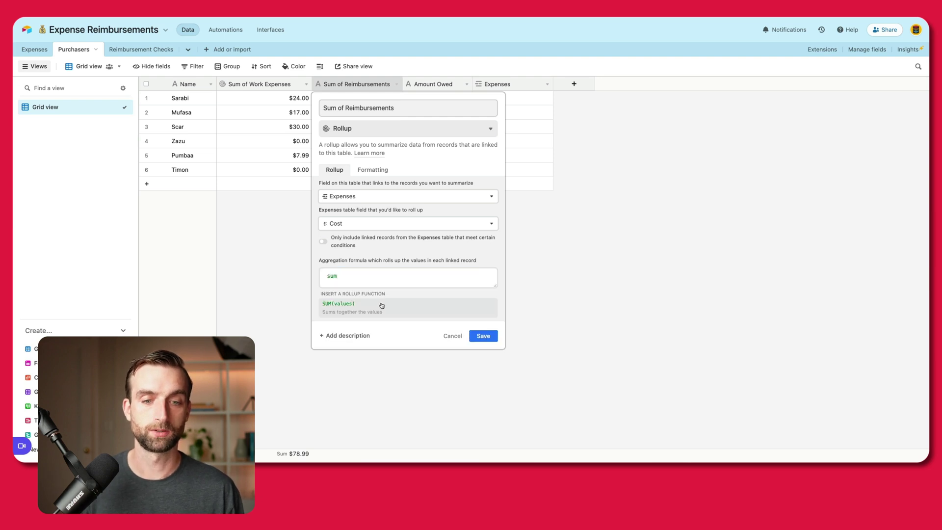
{"action": "left_click", "coordinate": [384, 305]}
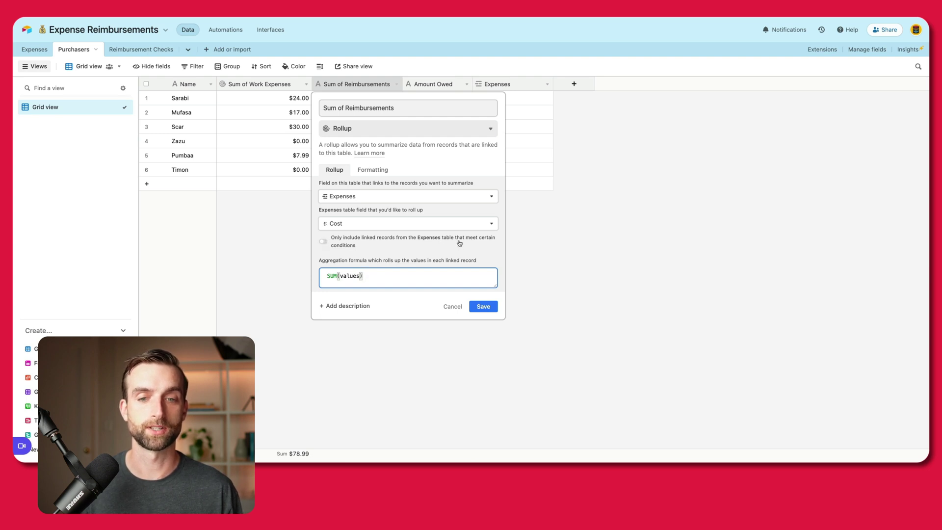
Limit the Sum of Reimbursements rollup to expenses where Reimbursement Checks is not empty, and save the field
{"action": "left_click", "coordinate": [324, 242]}
{"action": "left_click", "coordinate": [381, 256]}
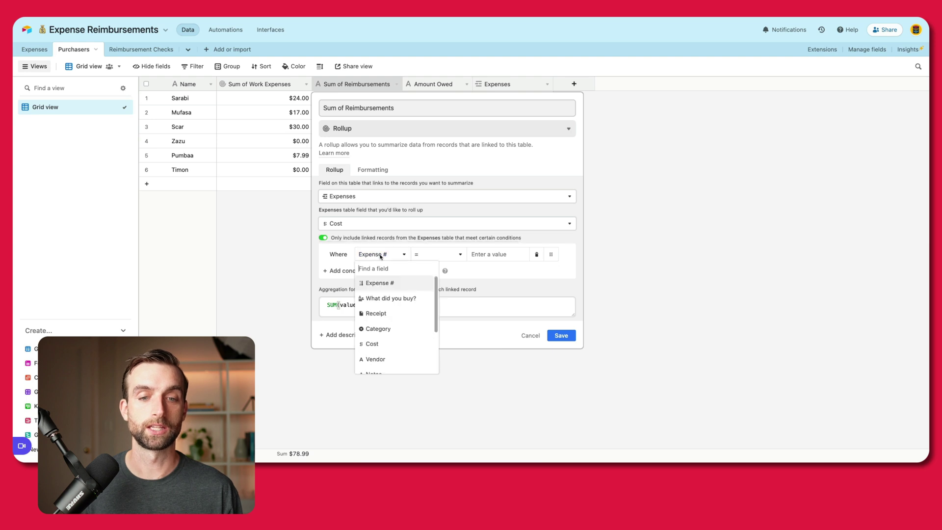
{"action": "scroll", "coordinate": [400, 320], "scroll_direction": "down", "scroll_amount": 3}
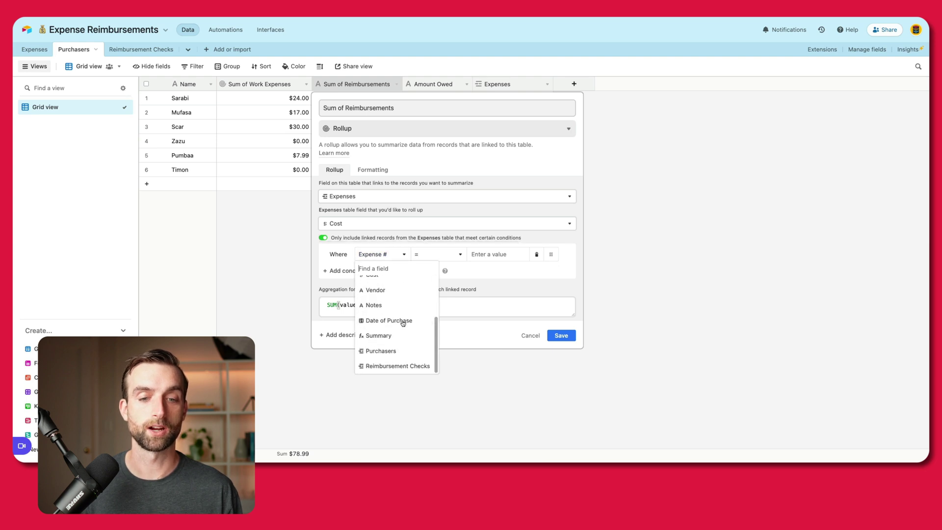
{"action": "left_click", "coordinate": [397, 366]}
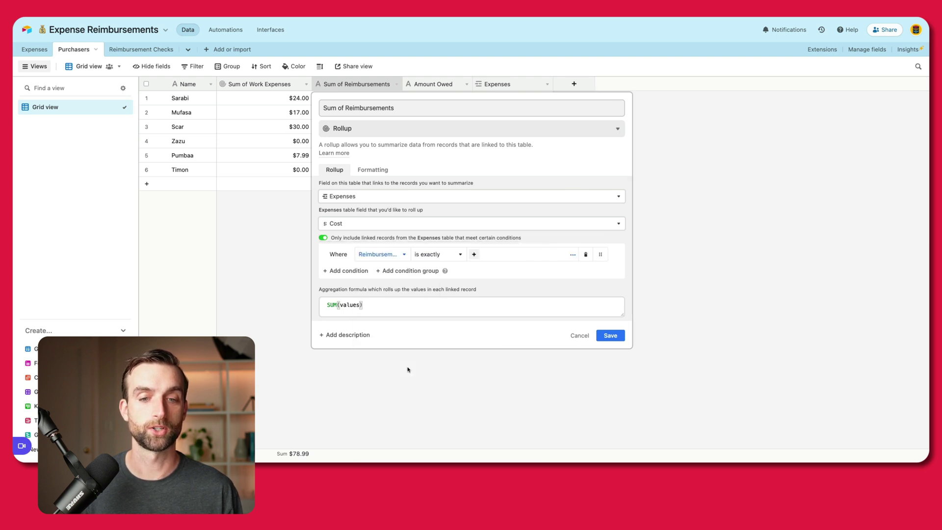
{"action": "left_click", "coordinate": [438, 255]}
{"action": "scroll", "coordinate": [444, 366], "scroll_direction": "down", "scroll_amount": 1}
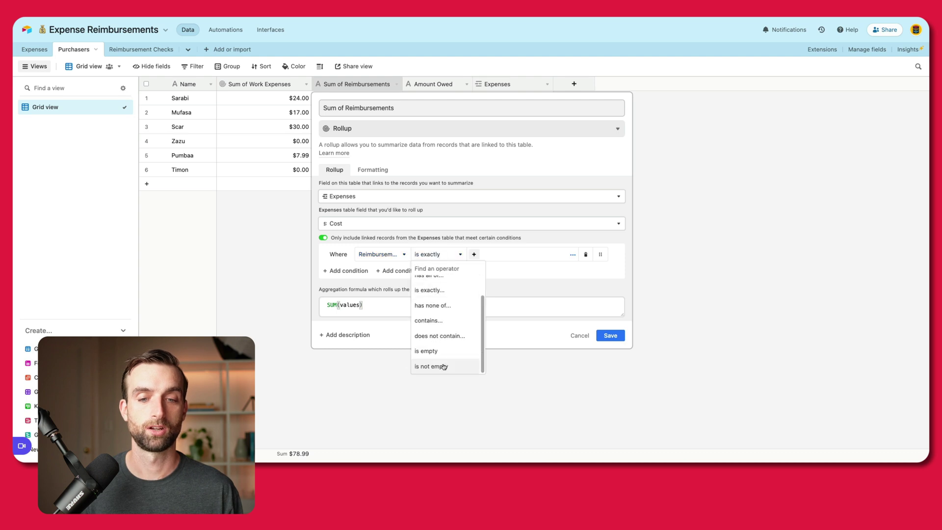
{"action": "left_click", "coordinate": [443, 366]}
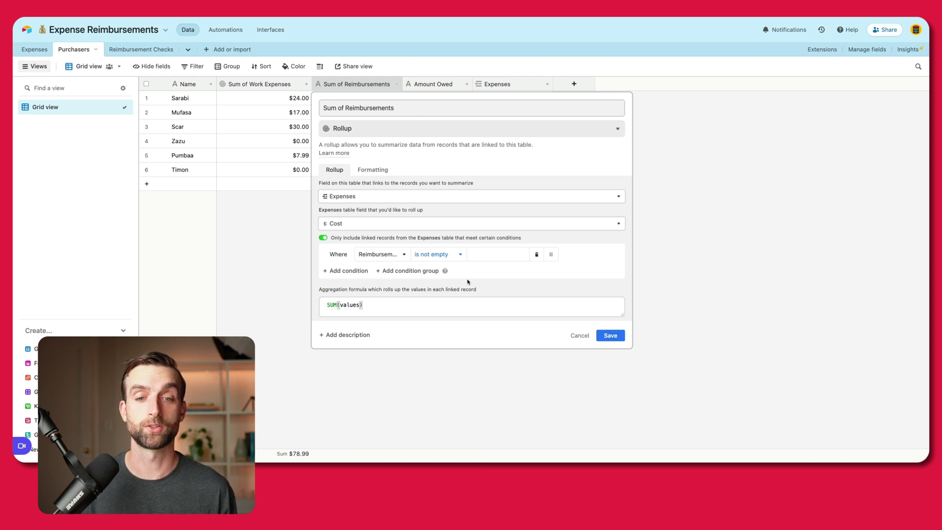
{"action": "left_click", "coordinate": [610, 338]}
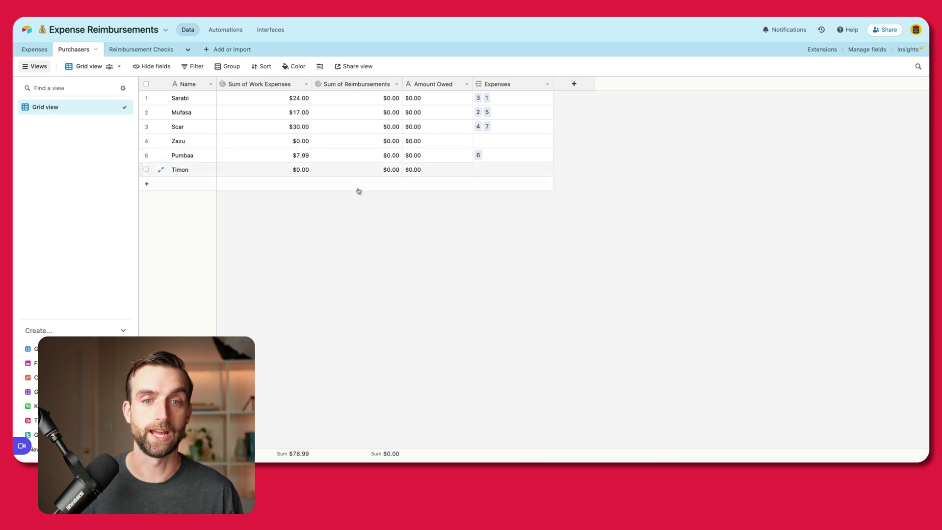
Change the type of the Amount Owed field to Formula
{"action": "double_click", "coordinate": [443, 84]}
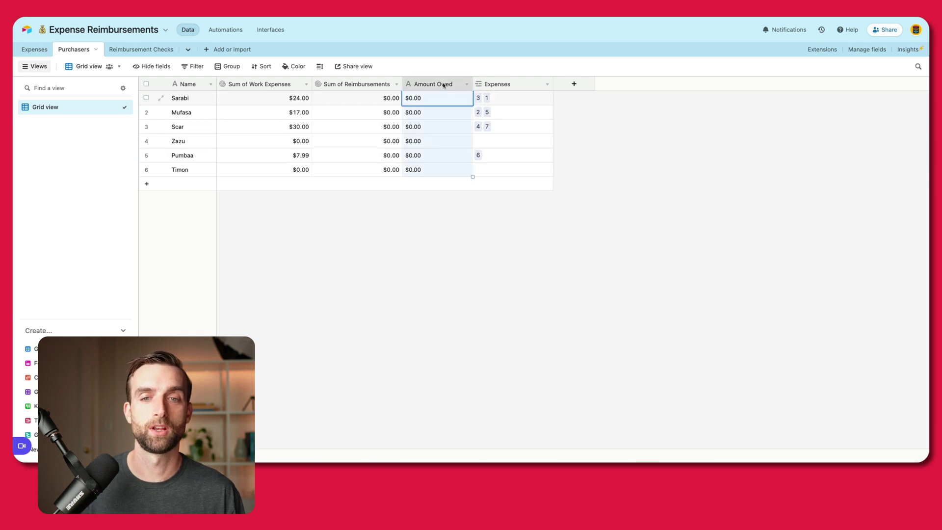
{"action": "left_click", "coordinate": [445, 128]}
{"action": "type", "text": "fo"}
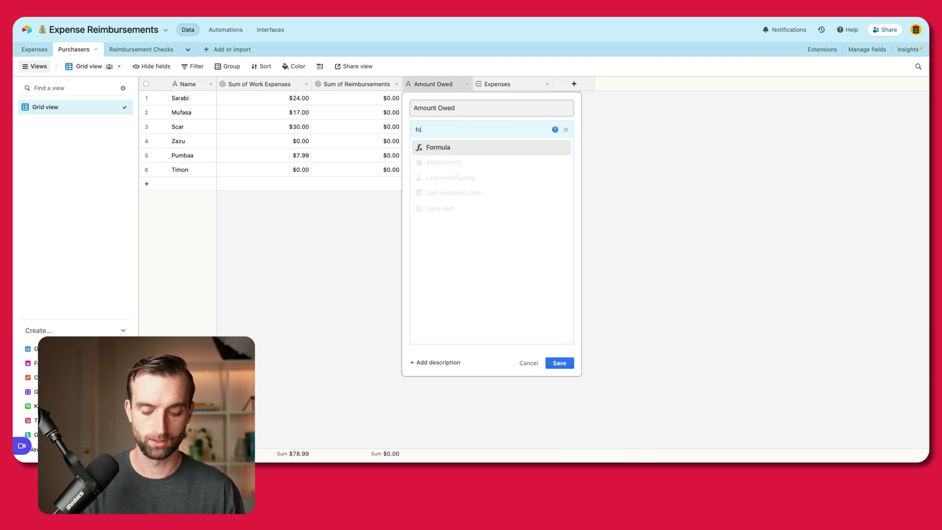
{"action": "left_click", "coordinate": [445, 146]}
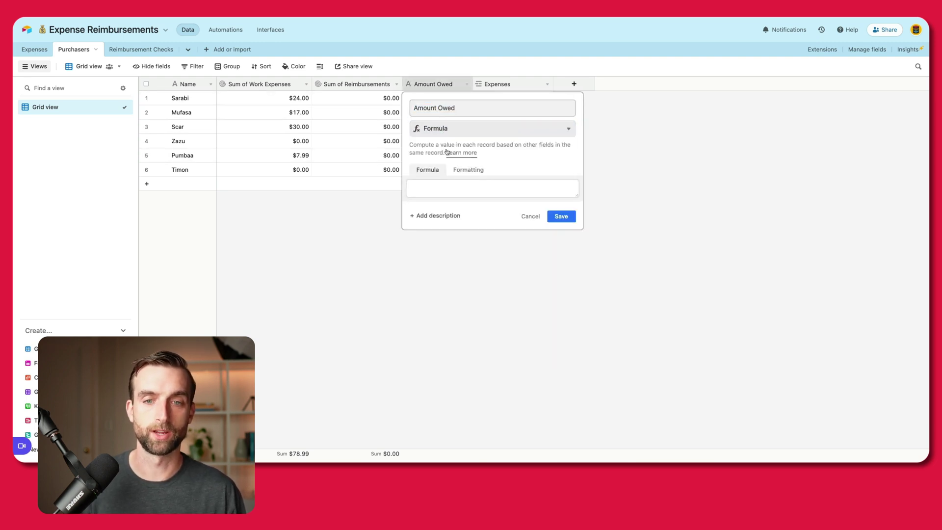
Enter the Amount Owed formula {Sum of Work Expenses}-{Sum of Reimbursements} and save the field
{"action": "left_click", "coordinate": [448, 185]}
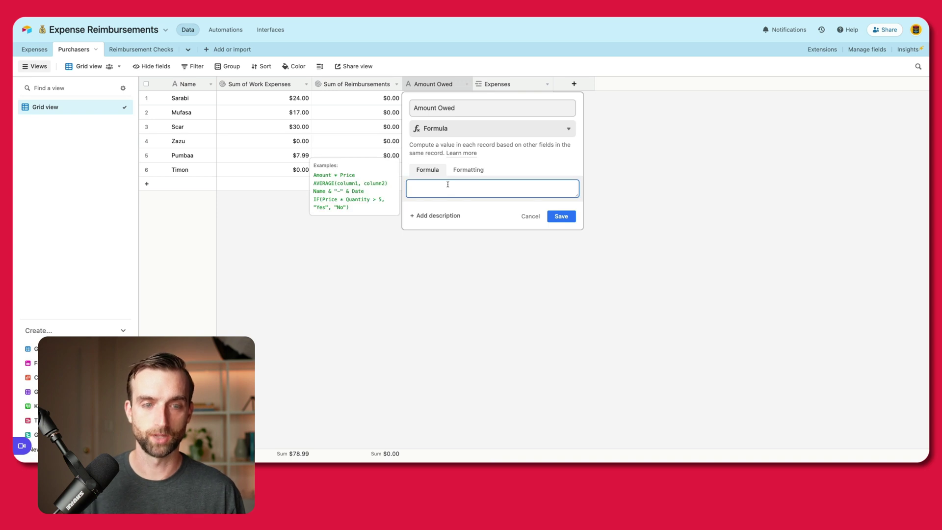
{"action": "type", "text": "sum"}
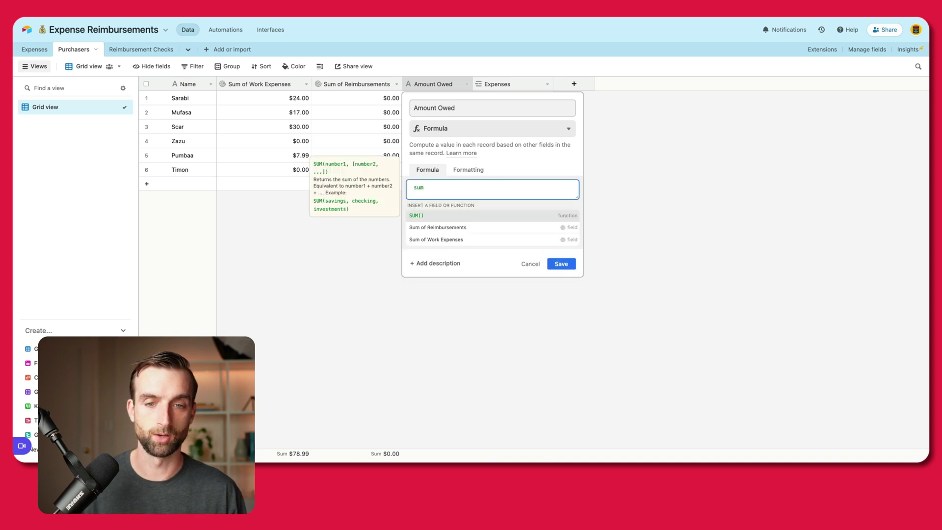
{"action": "left_click", "coordinate": [464, 240]}
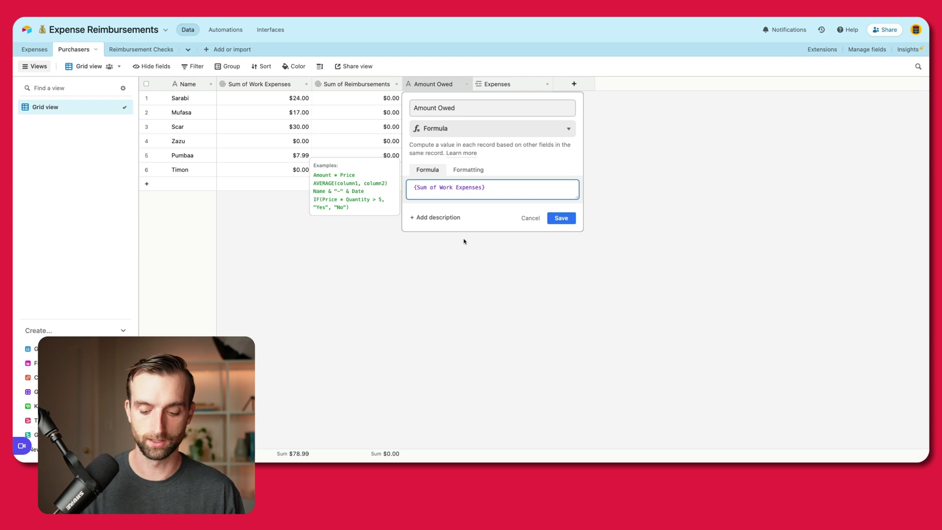
{"action": "type", "text": "-sum"}
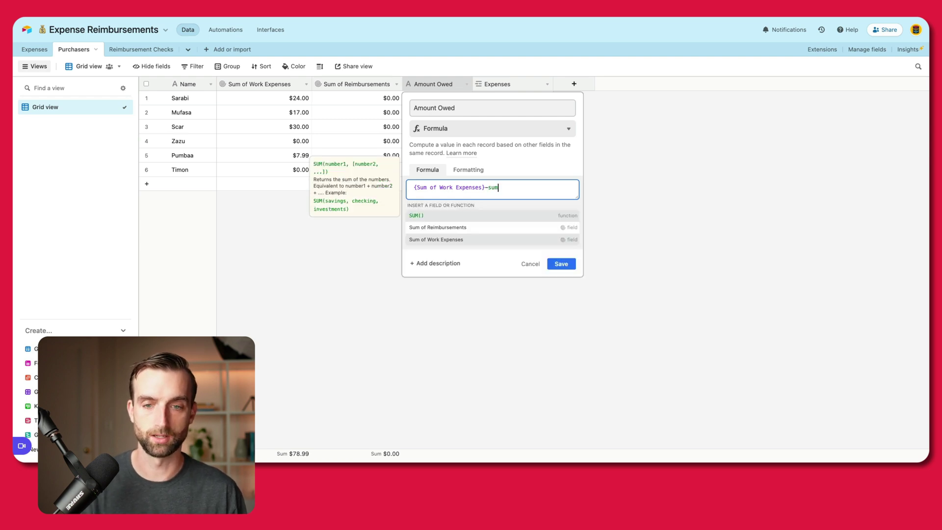
{"action": "left_click", "coordinate": [460, 230]}
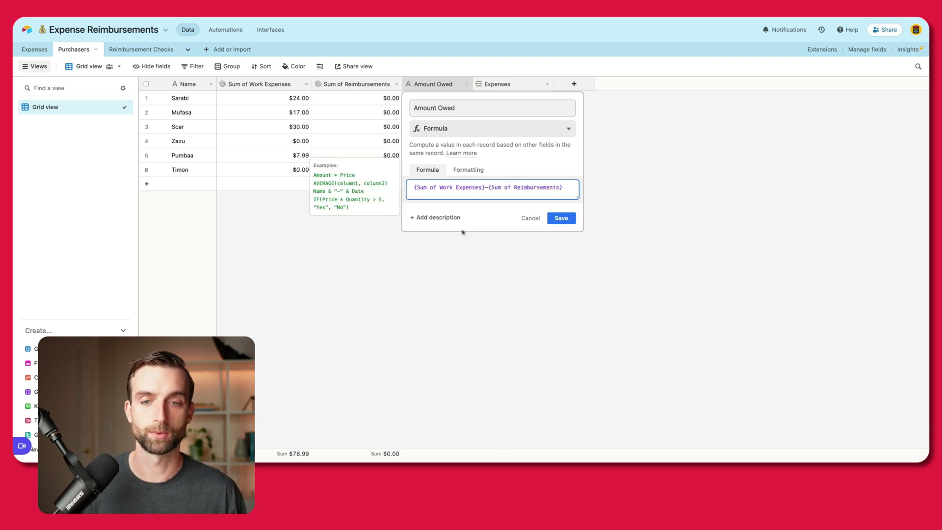
{"action": "left_click", "coordinate": [561, 219]}
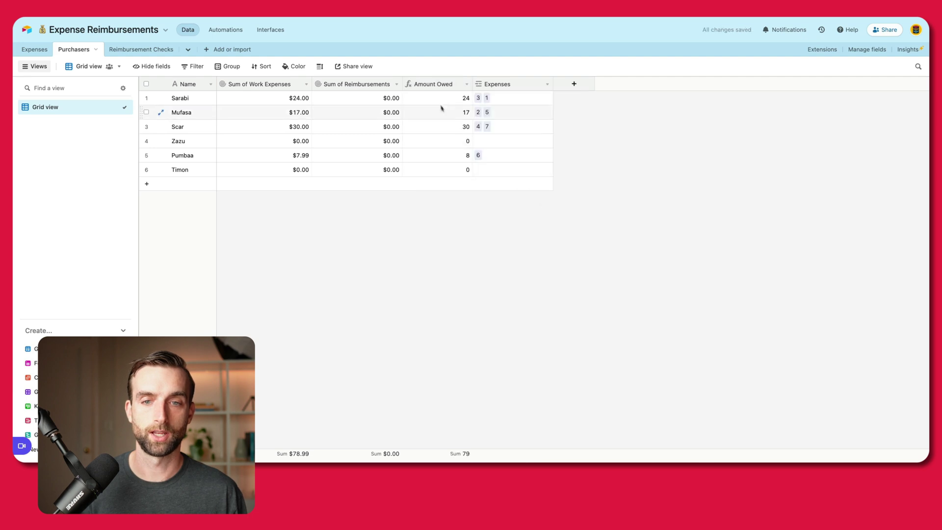
Set the number format of the Amount Owed formula field to Currency and save it
{"action": "left_click", "coordinate": [452, 85]}
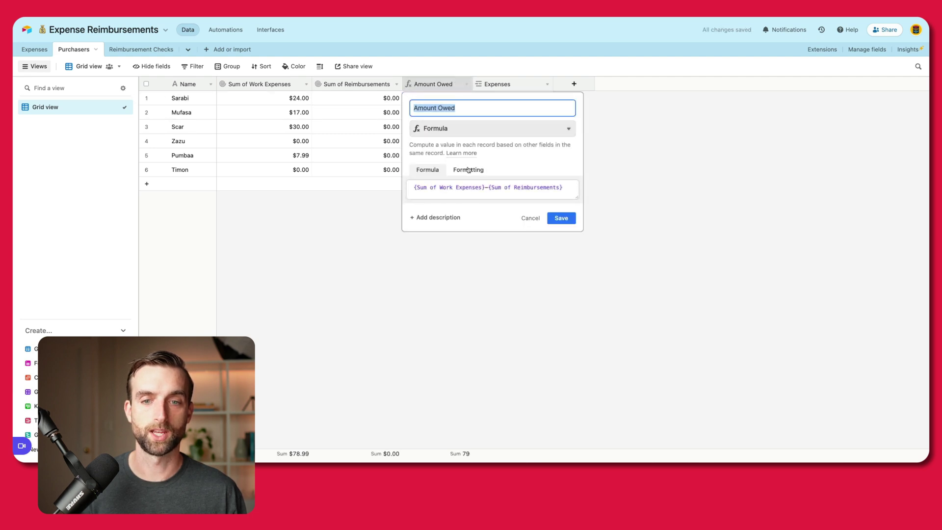
{"action": "left_click", "coordinate": [467, 169]}
{"action": "left_click", "coordinate": [453, 198]}
{"action": "left_click", "coordinate": [452, 207]}
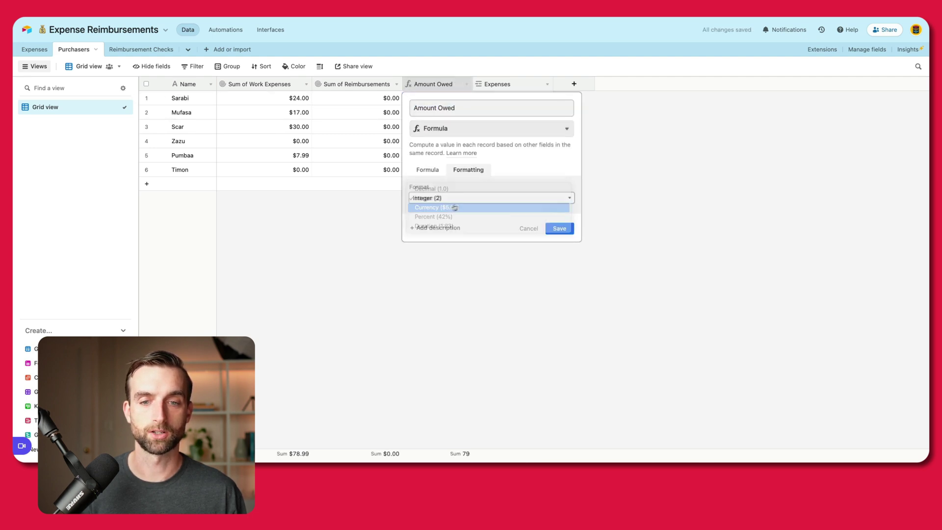
{"action": "left_click", "coordinate": [560, 279]}
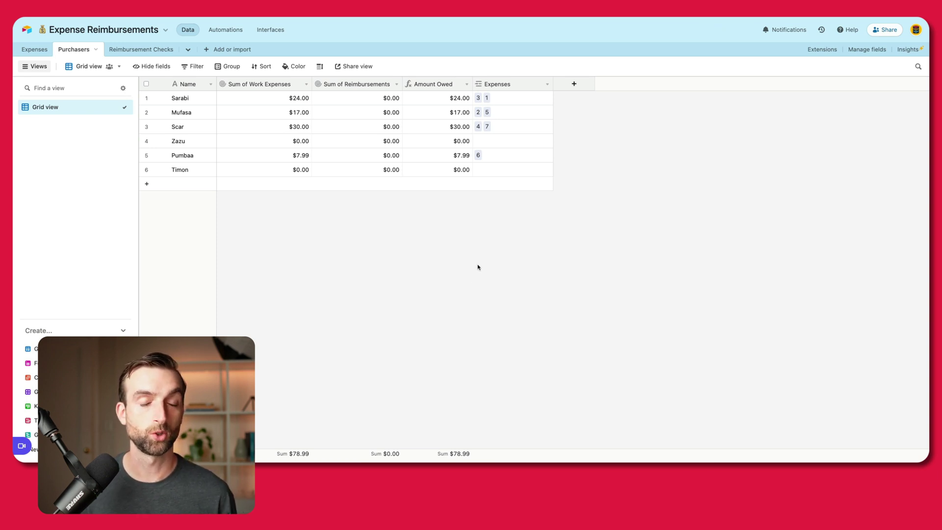
In the Reimbursement Checks table, move the Expenses field directly after Date and link expenses 3 and 1 to check 2550
{"action": "left_click", "coordinate": [135, 51]}
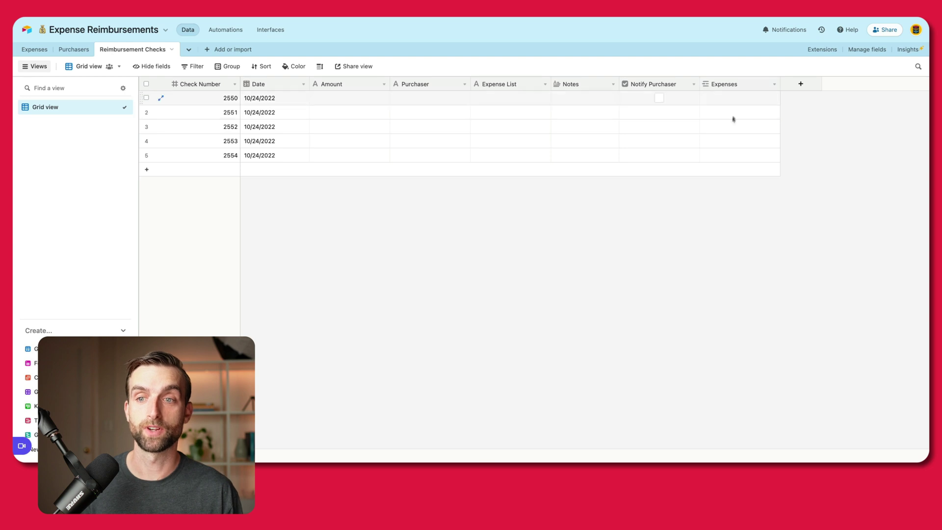
{"action": "left_click_drag", "start_coordinate": [739, 88], "coordinate": [311, 88]}
{"action": "double_click", "coordinate": [316, 98]}
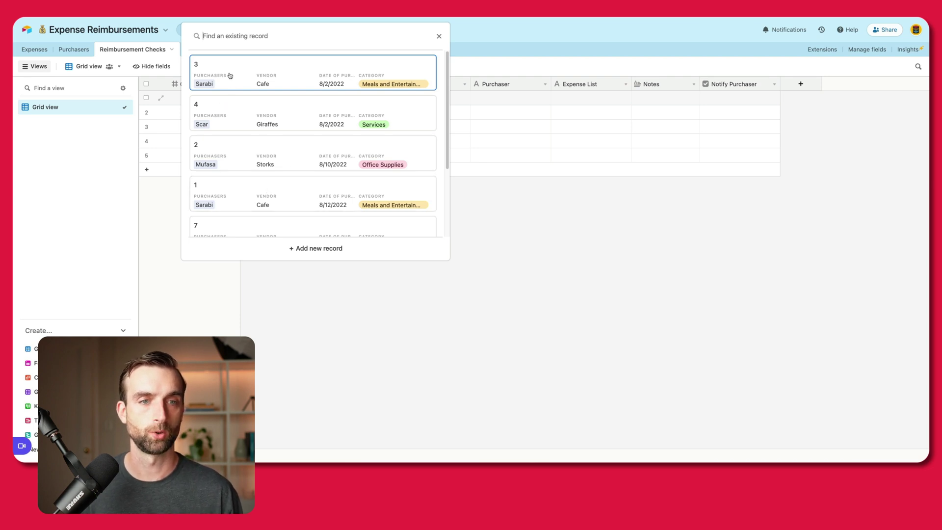
{"action": "left_click", "coordinate": [230, 77]}
{"action": "left_click", "coordinate": [331, 98]}
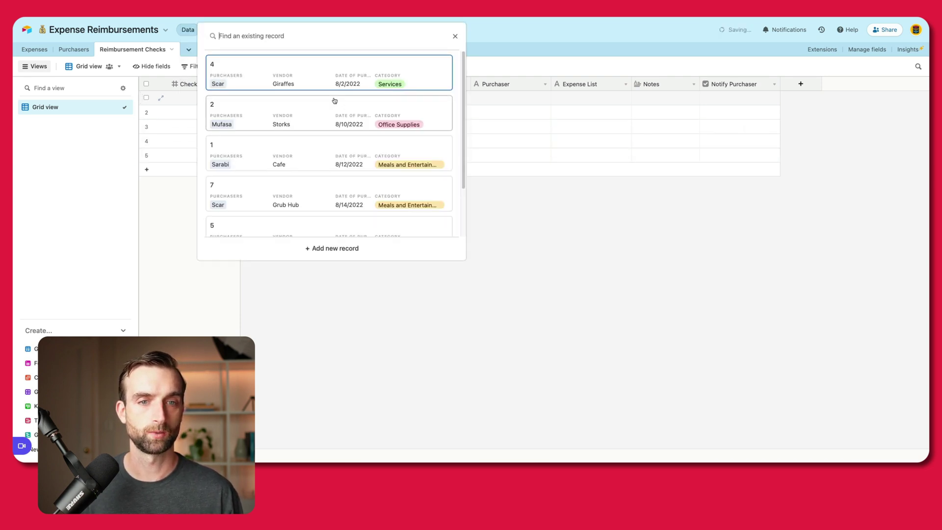
{"action": "left_click", "coordinate": [247, 163]}
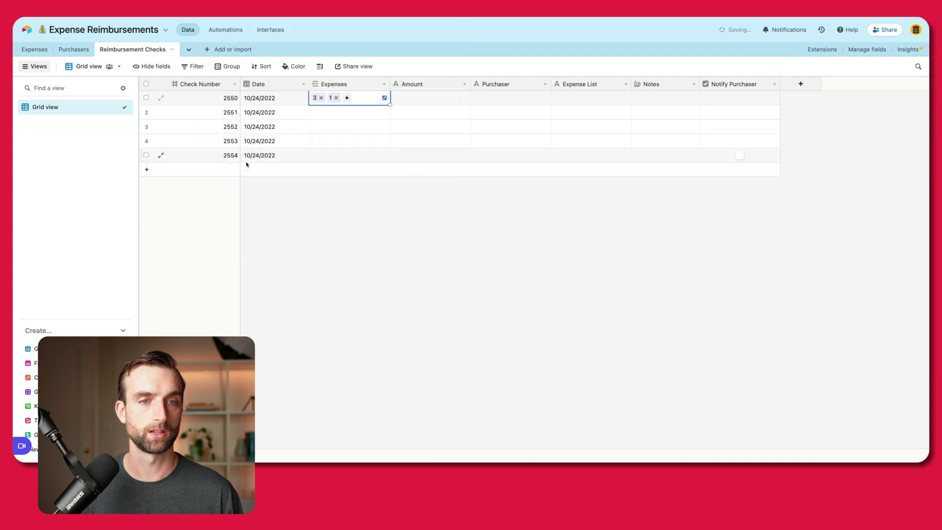
Examine which expenses are still available to link to check 2550, without adding any
{"action": "left_click", "coordinate": [347, 98]}
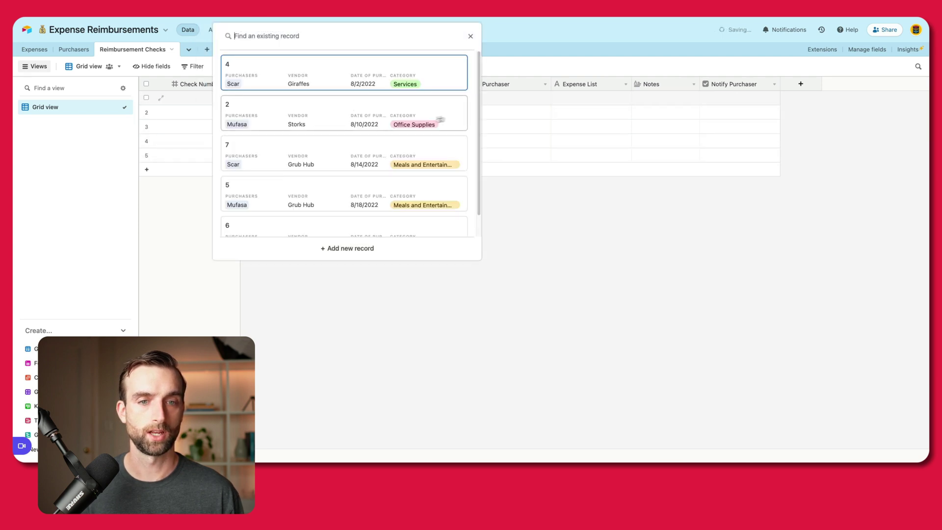
{"action": "scroll", "coordinate": [477, 117], "scroll_direction": "down", "scroll_amount": 1}
{"action": "scroll", "coordinate": [479, 147], "scroll_direction": "up", "scroll_amount": 1}
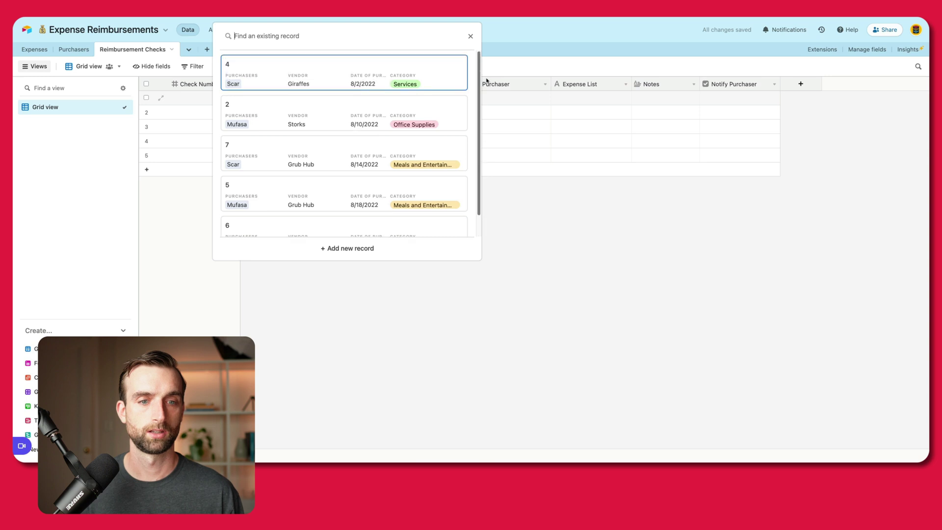
{"action": "left_click", "coordinate": [470, 36]}
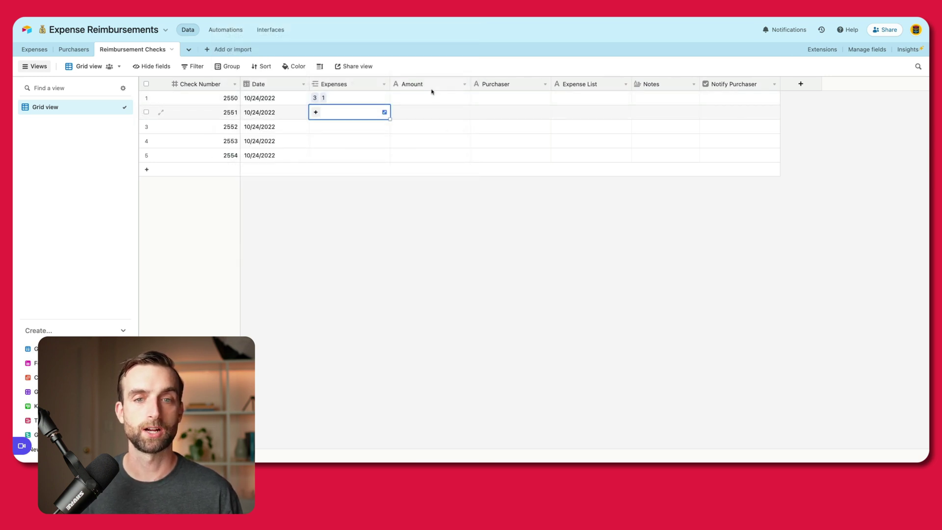
{"action": "key", "text": "Escape"}
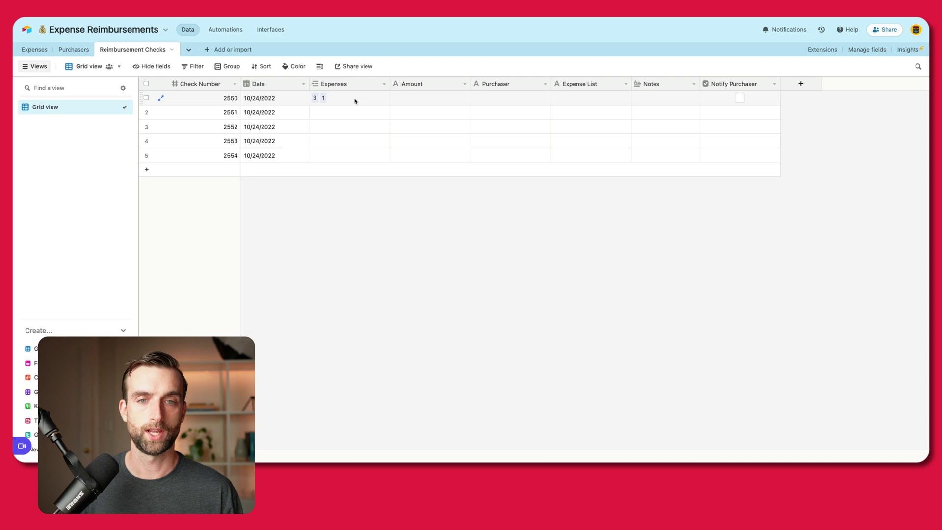
Change the Amount field to a Rollup of the Cost field from the linked Expenses
{"action": "double_click", "coordinate": [427, 86]}
{"action": "left_click", "coordinate": [432, 129]}
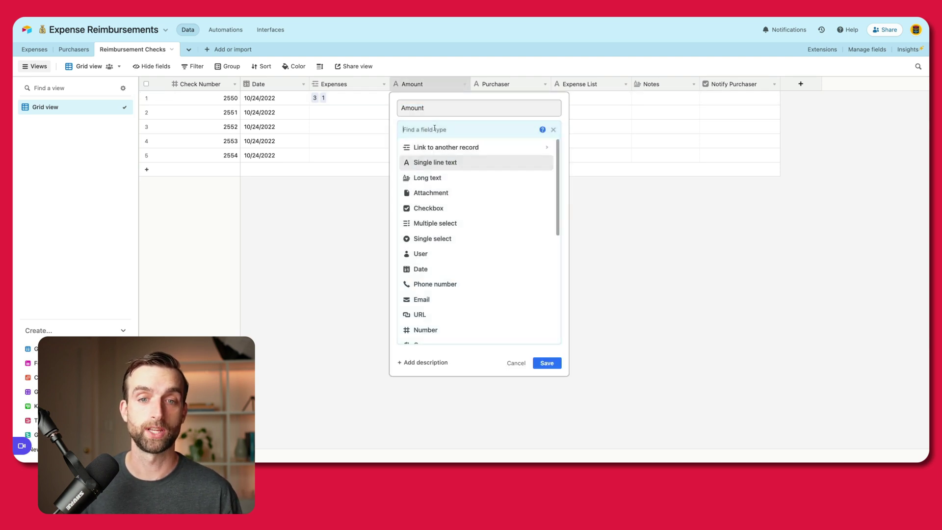
{"action": "type", "text": "rol"}
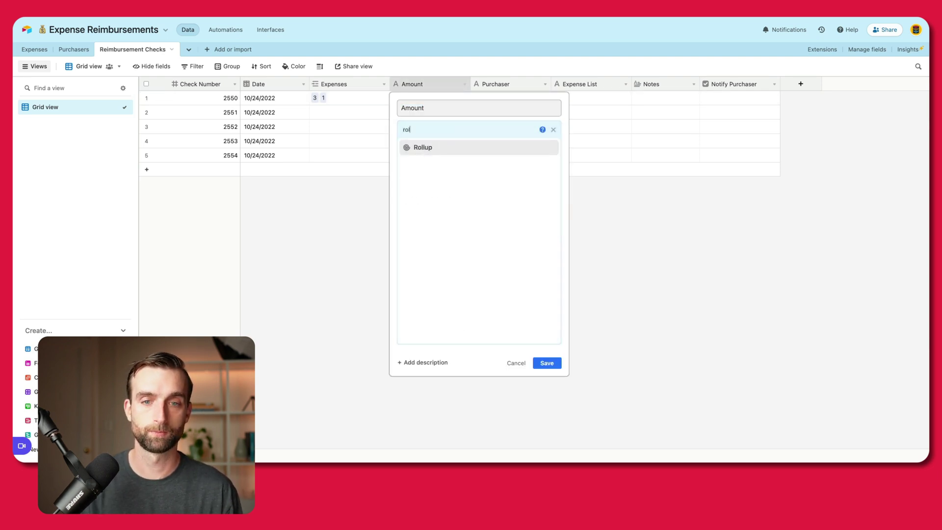
{"action": "left_click", "coordinate": [436, 147]}
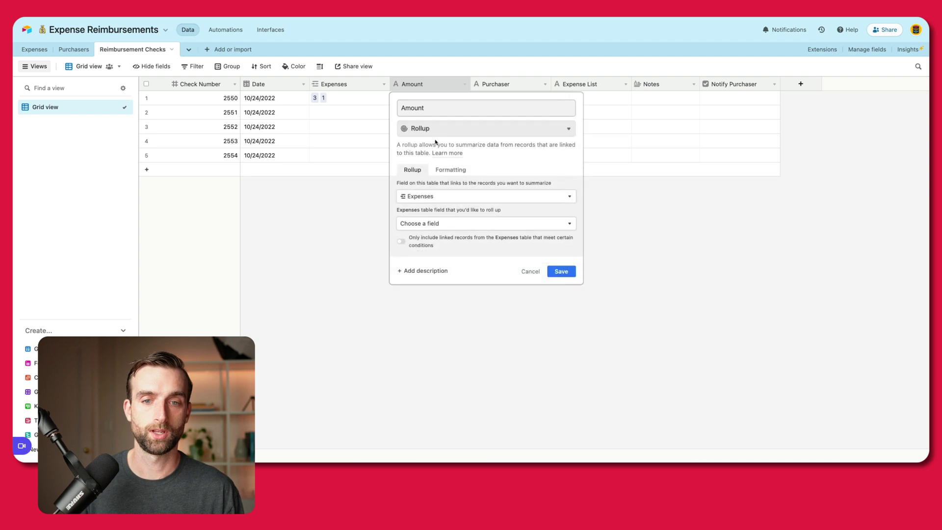
{"action": "left_click", "coordinate": [438, 224]}
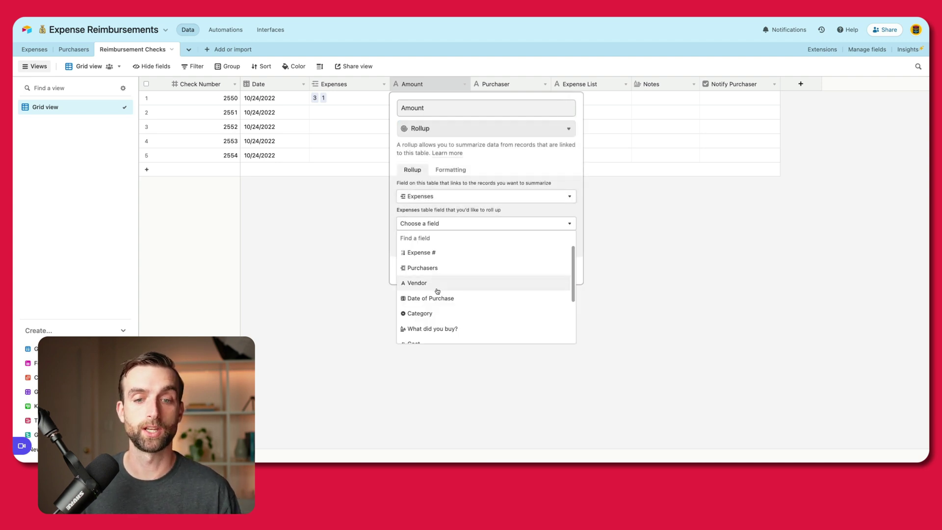
{"action": "scroll", "coordinate": [433, 294], "scroll_direction": "down", "scroll_amount": 2}
{"action": "left_click", "coordinate": [433, 321]}
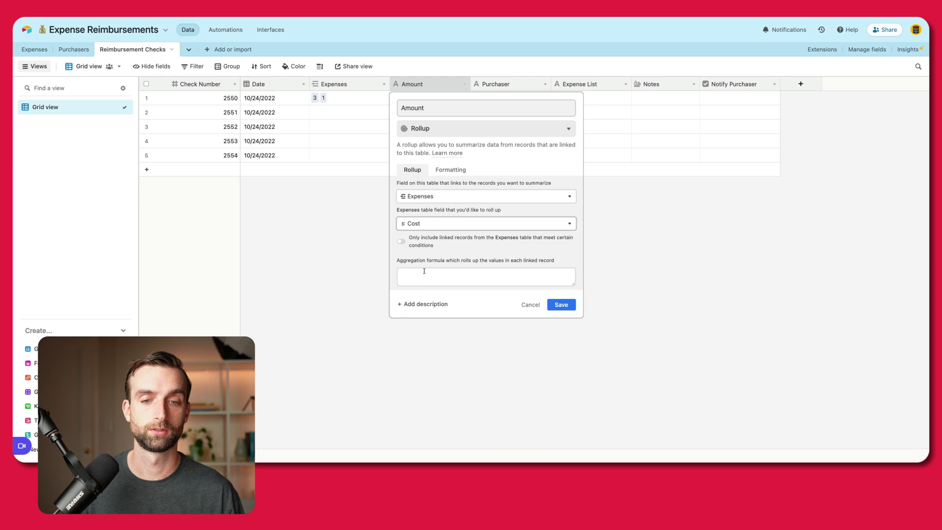
Aggregate the Amount rollup with SUM(values) and save the field
{"action": "left_click", "coordinate": [424, 271]}
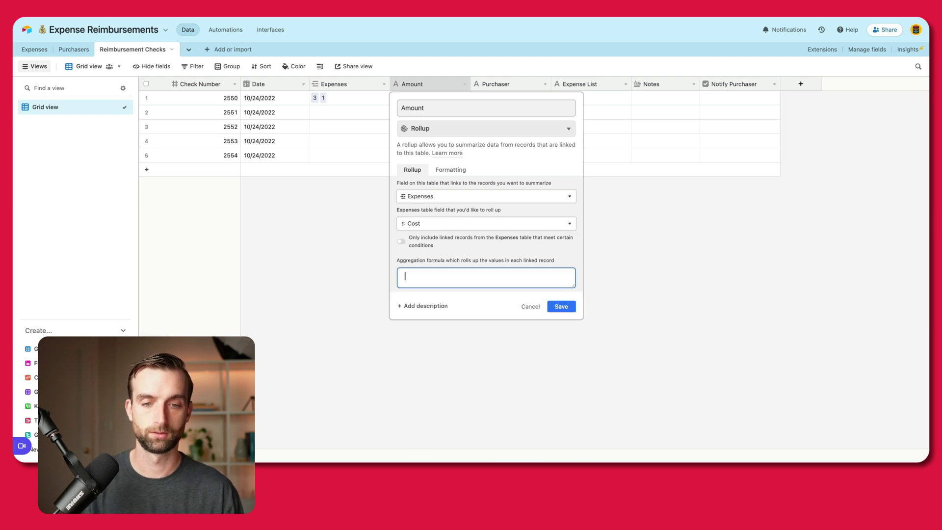
{"action": "type", "text": "sum"}
{"action": "left_click", "coordinate": [441, 307]}
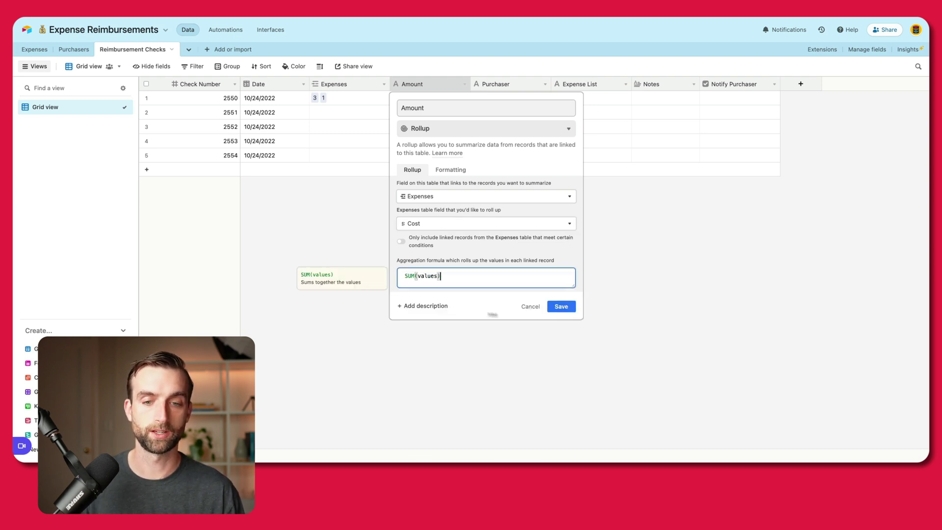
{"action": "left_click", "coordinate": [569, 306]}
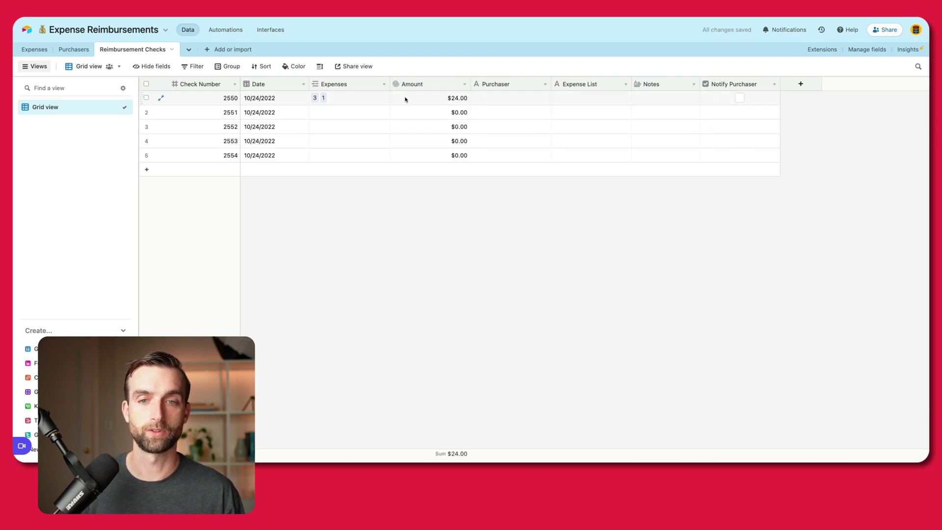
Change the Purchaser field to a Rollup of the Purchasers field from the linked Expenses
{"action": "double_click", "coordinate": [519, 85]}
{"action": "left_click", "coordinate": [530, 128]}
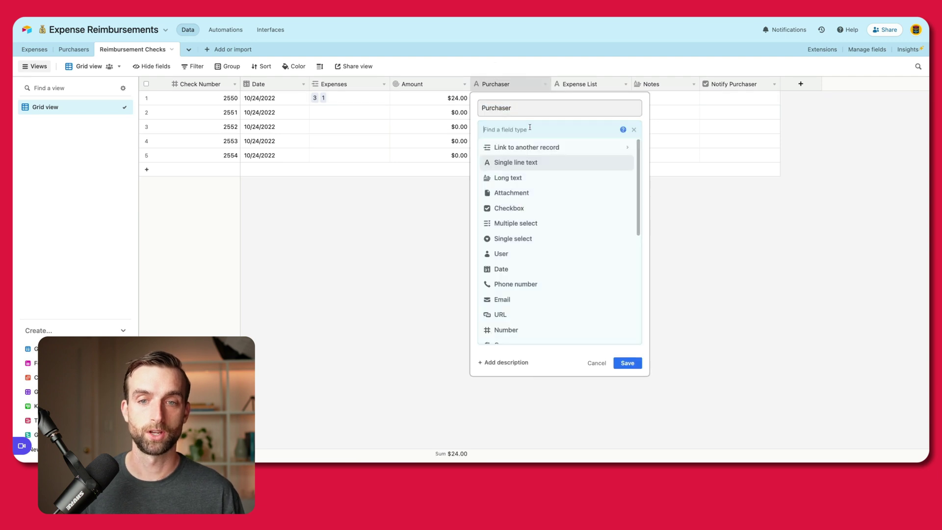
{"action": "type", "text": "rol"}
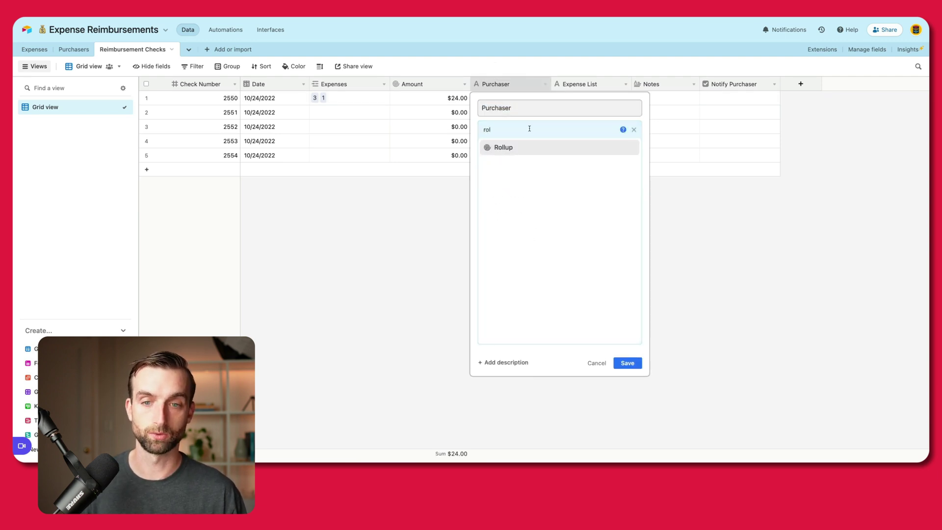
{"action": "left_click", "coordinate": [535, 147]}
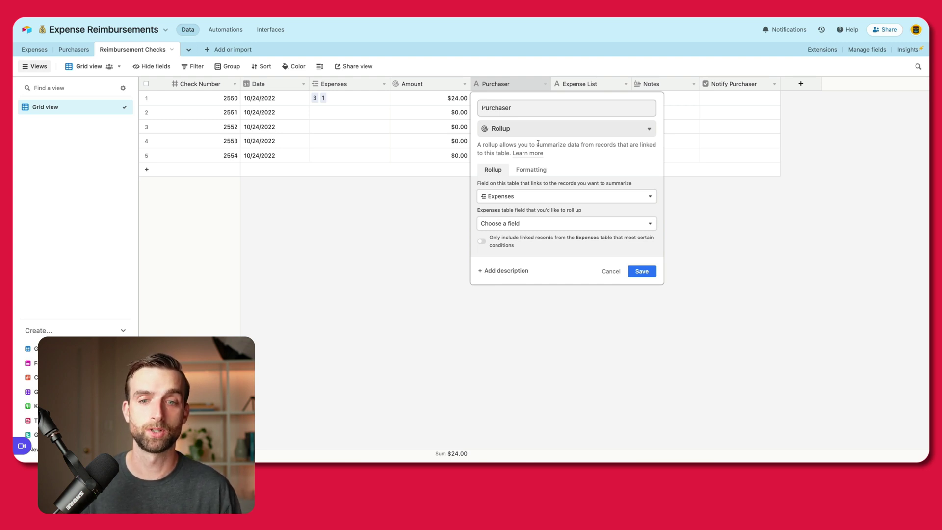
{"action": "left_click", "coordinate": [528, 223]}
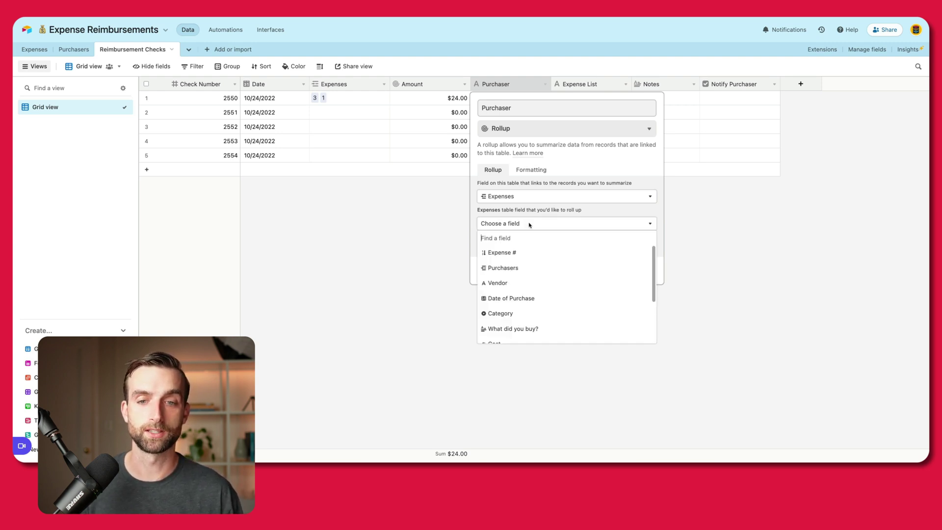
{"action": "left_click", "coordinate": [527, 268]}
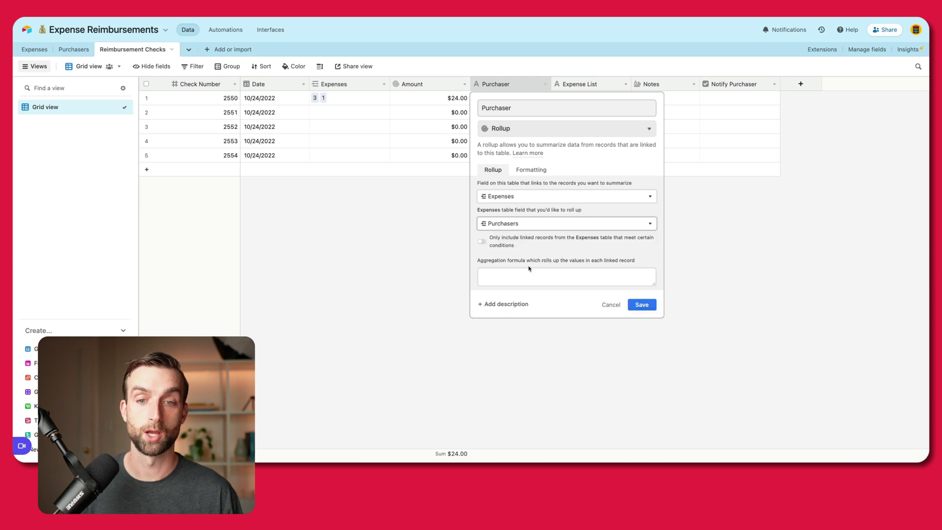
Aggregate the Purchaser rollup with ARRAYUNIQUE(values) and save the field
{"action": "left_click", "coordinate": [537, 278]}
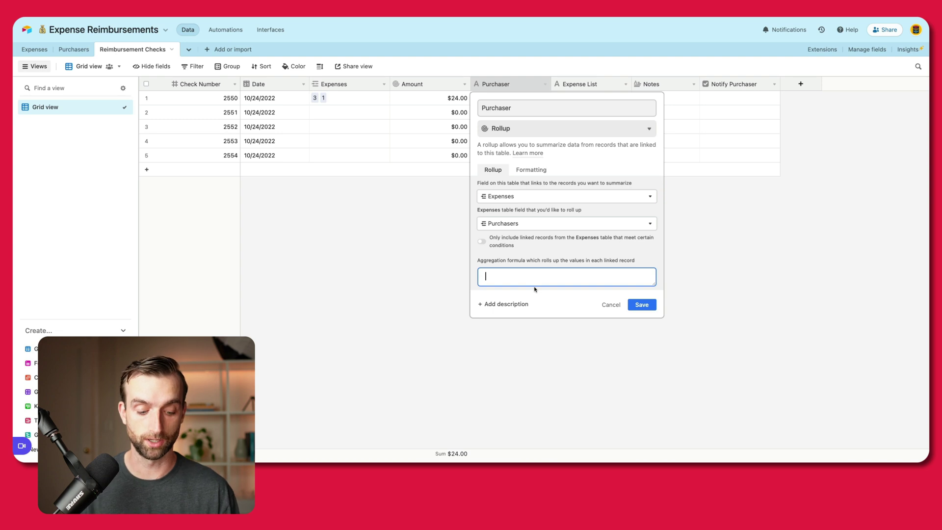
{"action": "type", "text": "arra"}
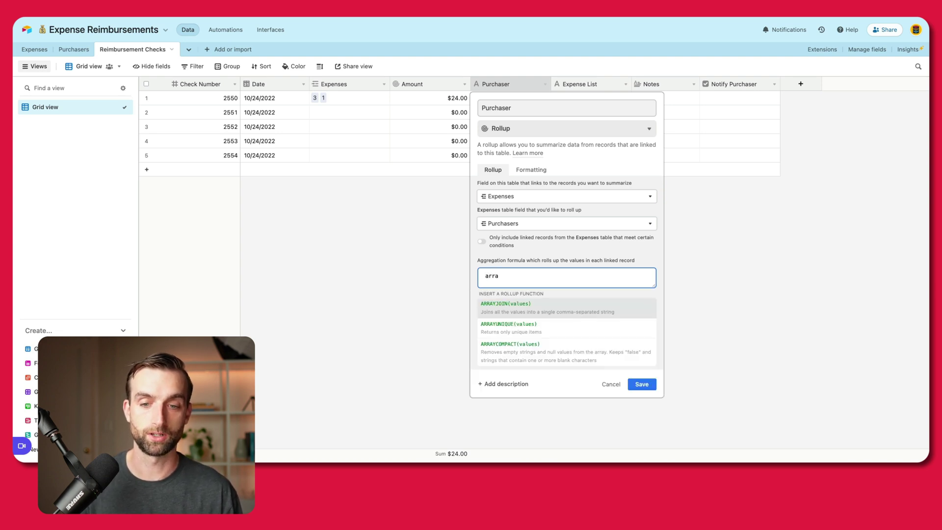
{"action": "left_click", "coordinate": [542, 332]}
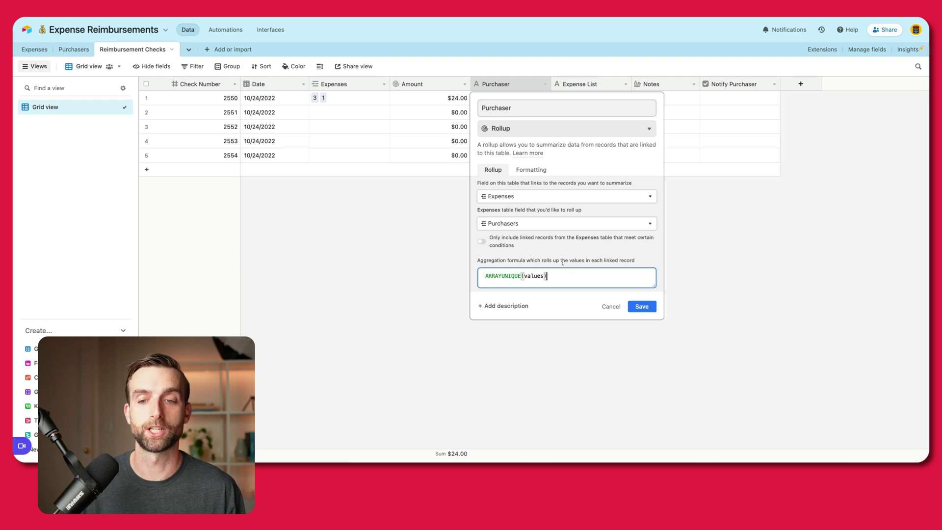
{"action": "left_click", "coordinate": [639, 307]}
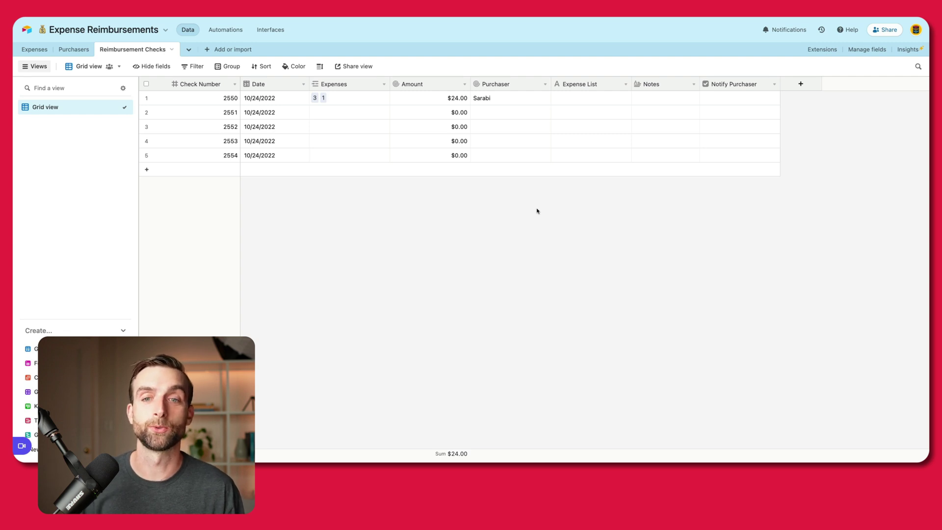
Change the Expense List field to a Rollup of the Summary field from the linked Expenses
{"action": "double_click", "coordinate": [599, 86]}
{"action": "left_click", "coordinate": [588, 128]}
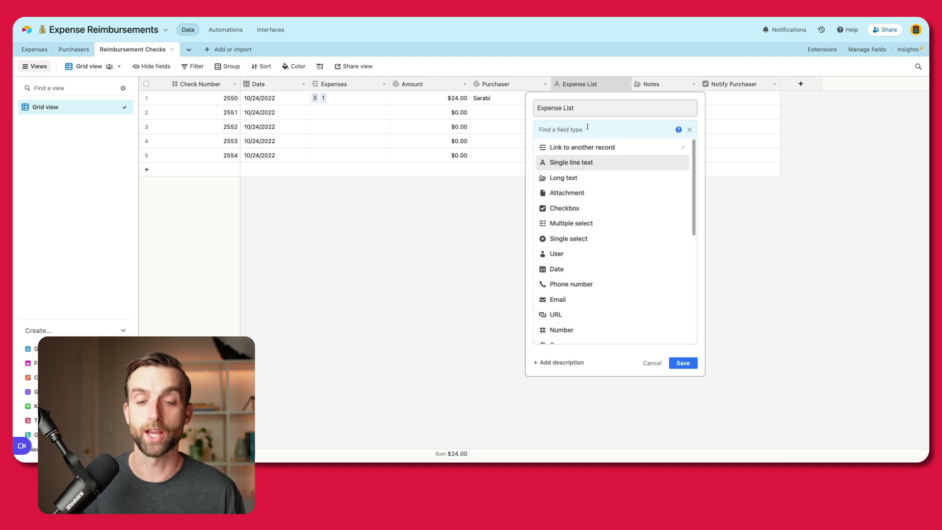
{"action": "type", "text": "roll"}
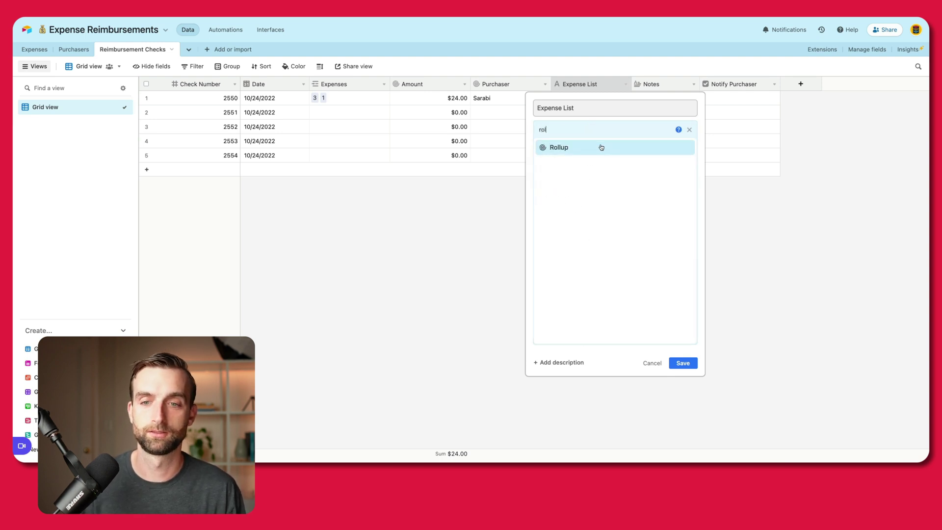
{"action": "left_click", "coordinate": [600, 148]}
{"action": "left_click", "coordinate": [598, 225]}
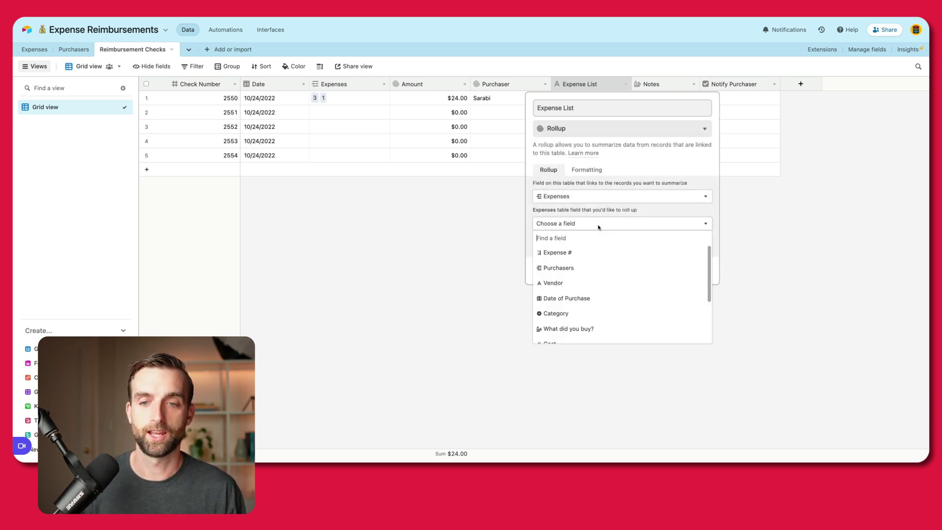
{"action": "scroll", "coordinate": [593, 277], "scroll_direction": "down", "scroll_amount": 4}
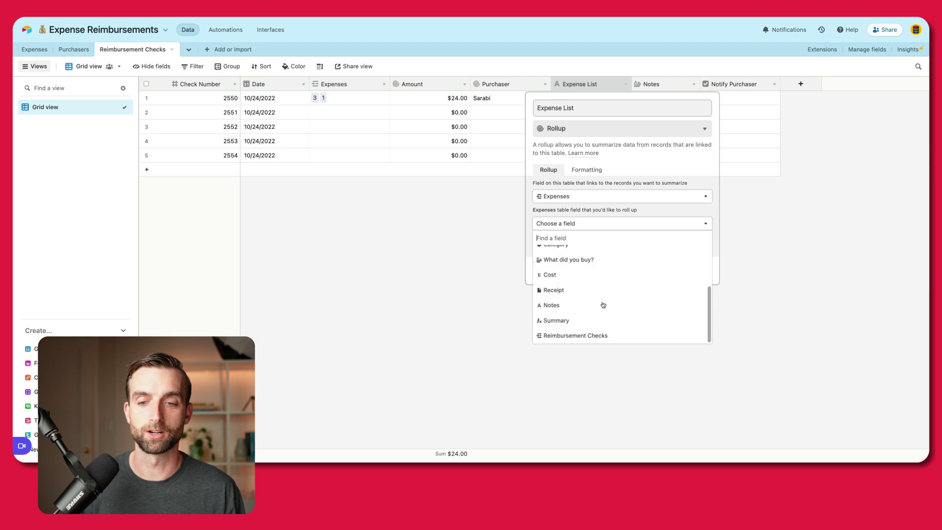
{"action": "left_click", "coordinate": [602, 323]}
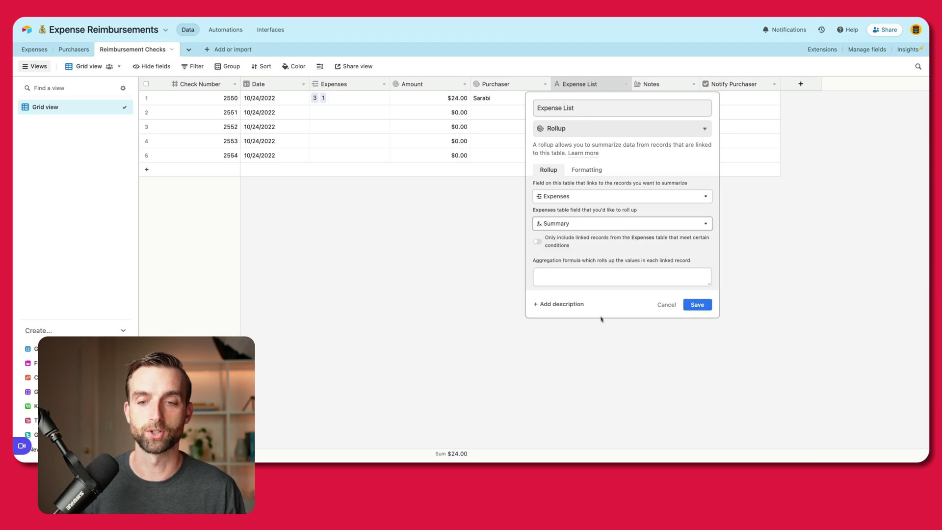
Aggregate the Expense List rollup with ARRAYJOIN(values,'\n') and save the field
{"action": "left_click", "coordinate": [580, 279]}
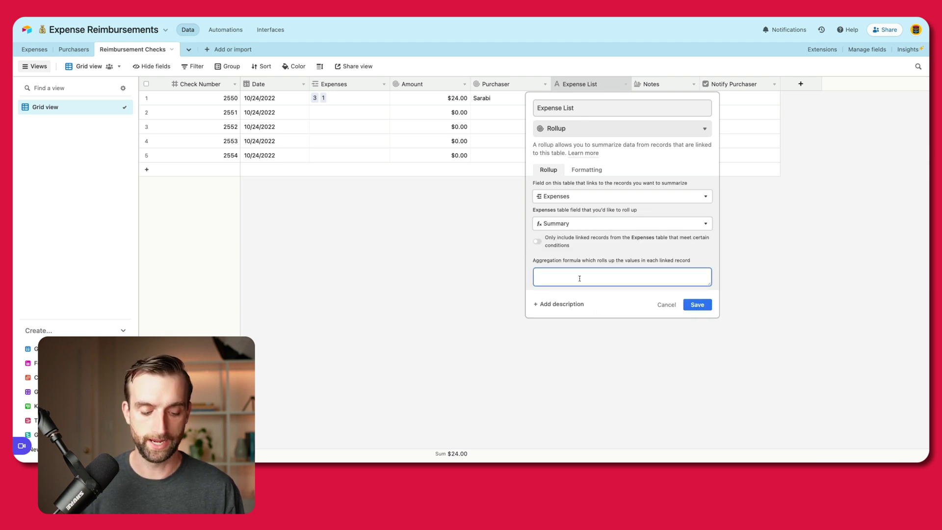
{"action": "type", "text": "arra"}
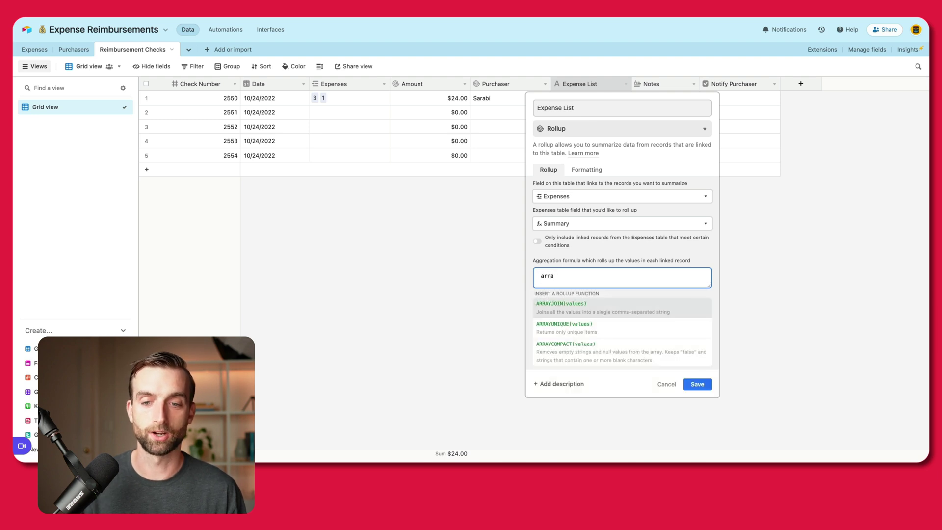
{"action": "left_click", "coordinate": [582, 307]}
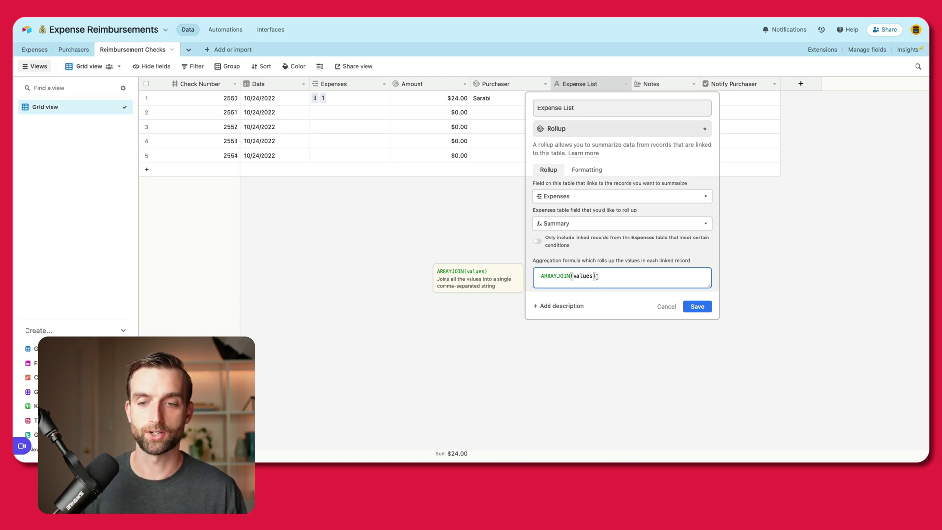
{"action": "type", "text": ","}
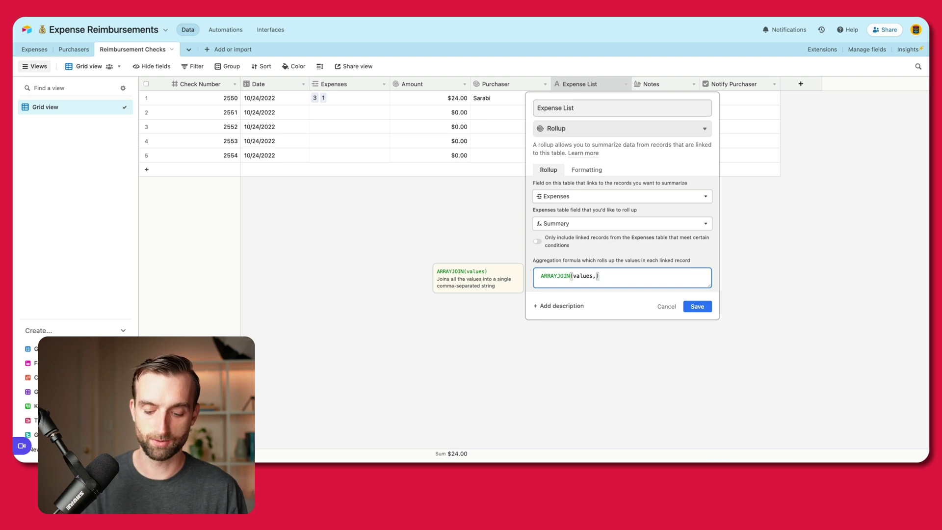
{"action": "type", "text": " '"}
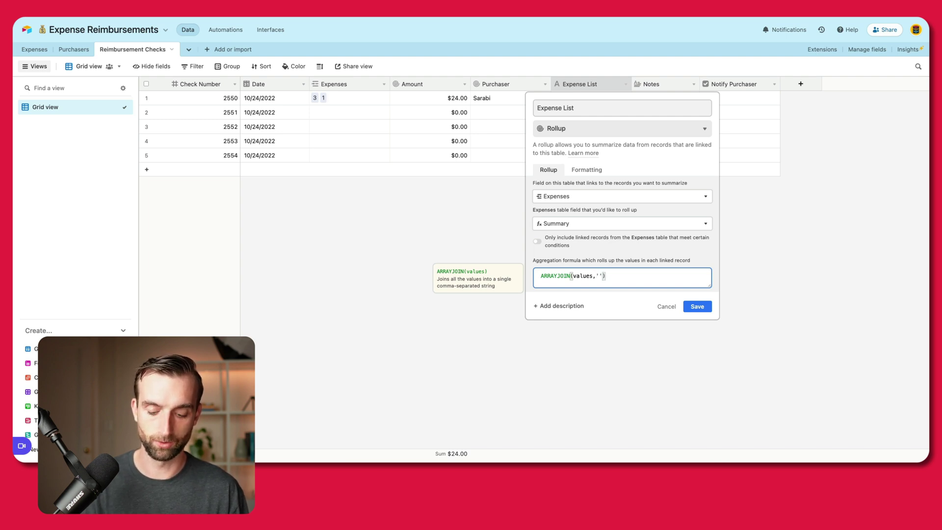
{"action": "type", "text": "\\"}
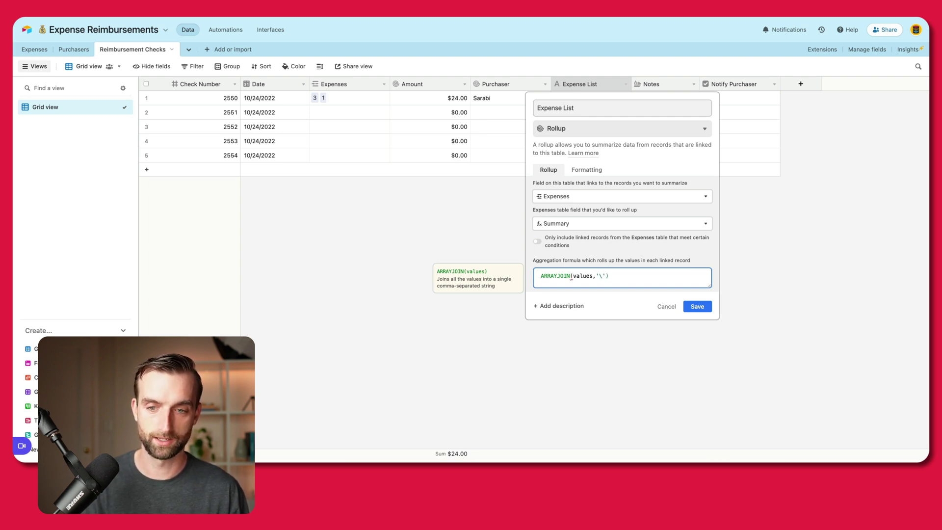
{"action": "type", "text": "n"}
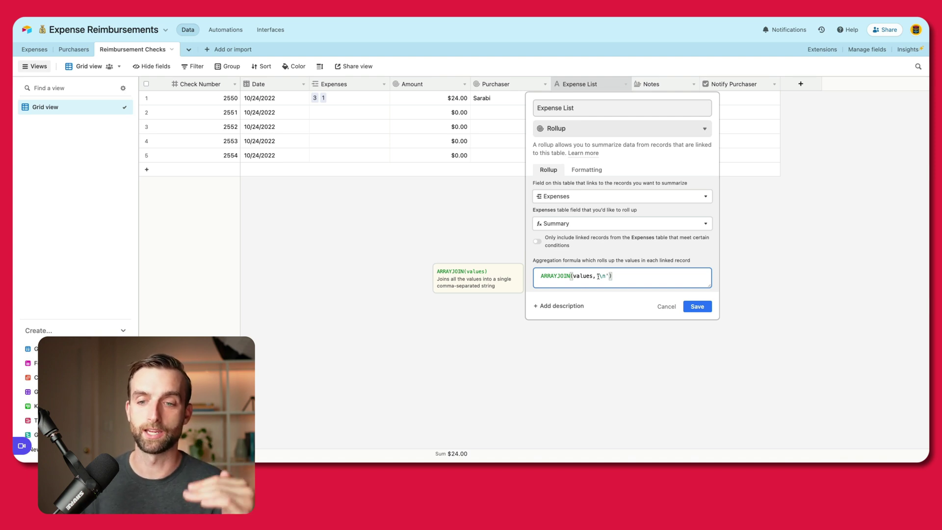
{"action": "key", "text": "Return"}
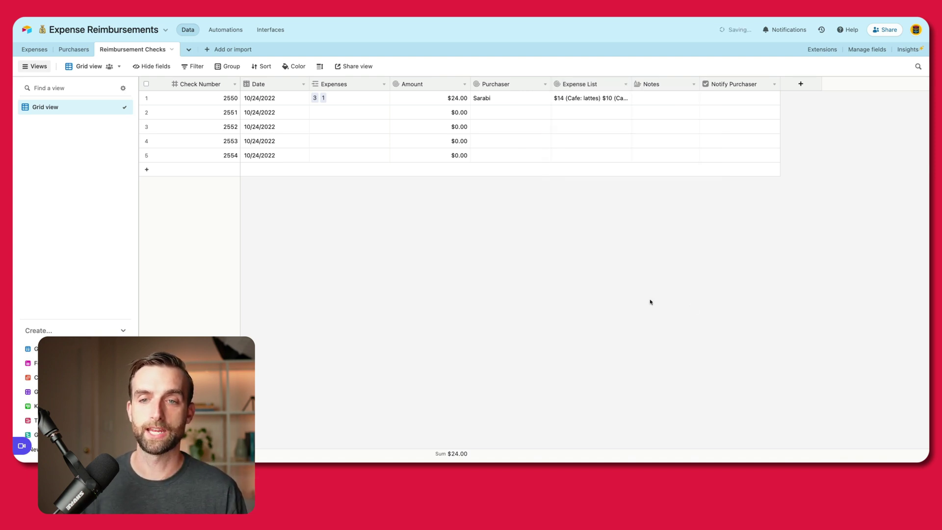
Expand the Expense List cell of check 2550 to view its full contents, and close it again
{"action": "left_click", "coordinate": [618, 98]}
{"action": "left_click", "coordinate": [625, 99]}
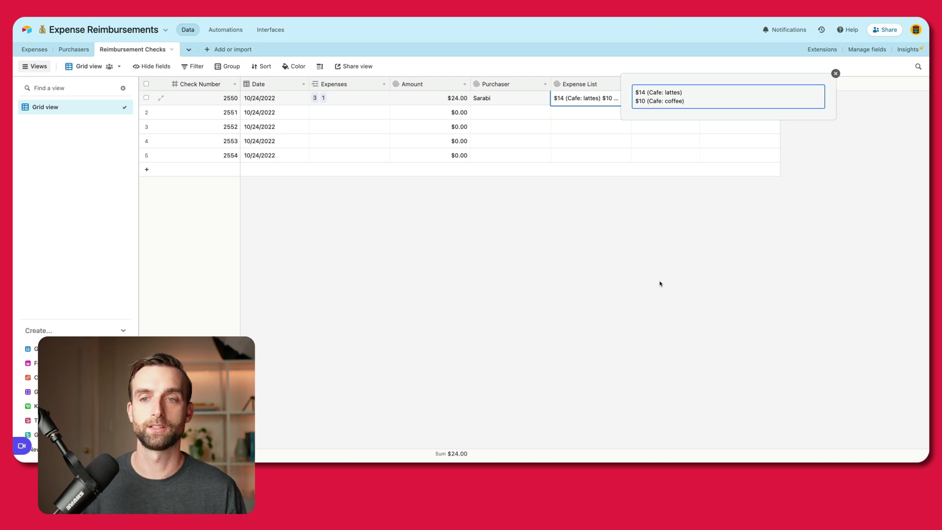
{"action": "left_click", "coordinate": [836, 74]}
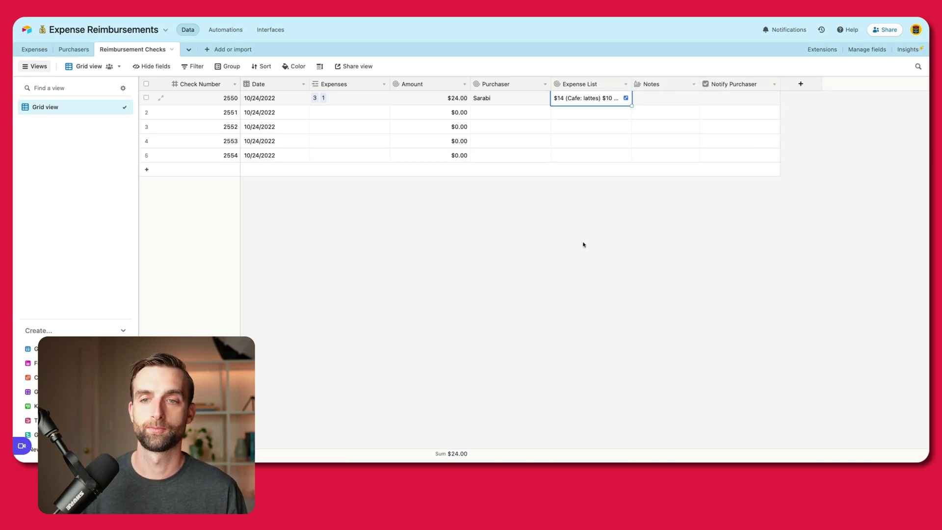
{"action": "left_click", "coordinate": [614, 230]}
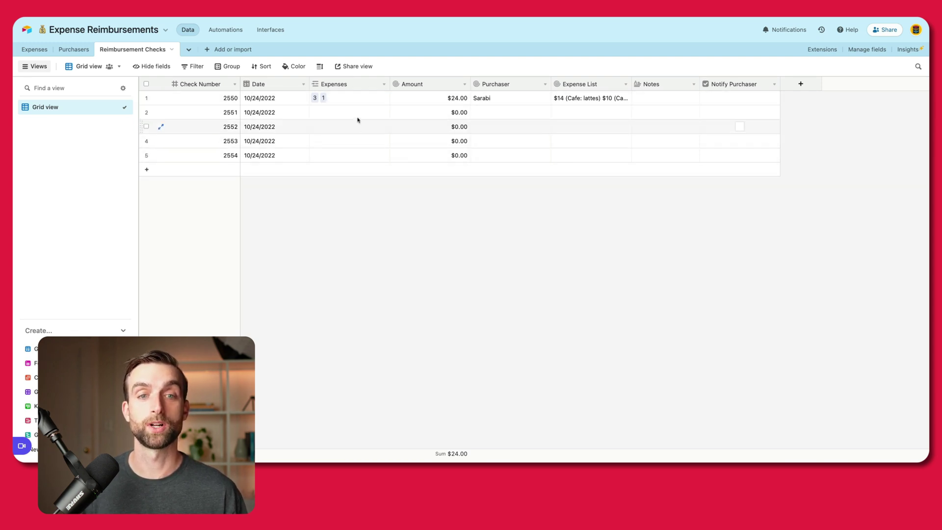
Review the expense records offered for linking to check 2551 and the Expenses field's link settings, without changing anything
{"action": "left_click", "coordinate": [332, 116]}
{"action": "left_click", "coordinate": [316, 112]}
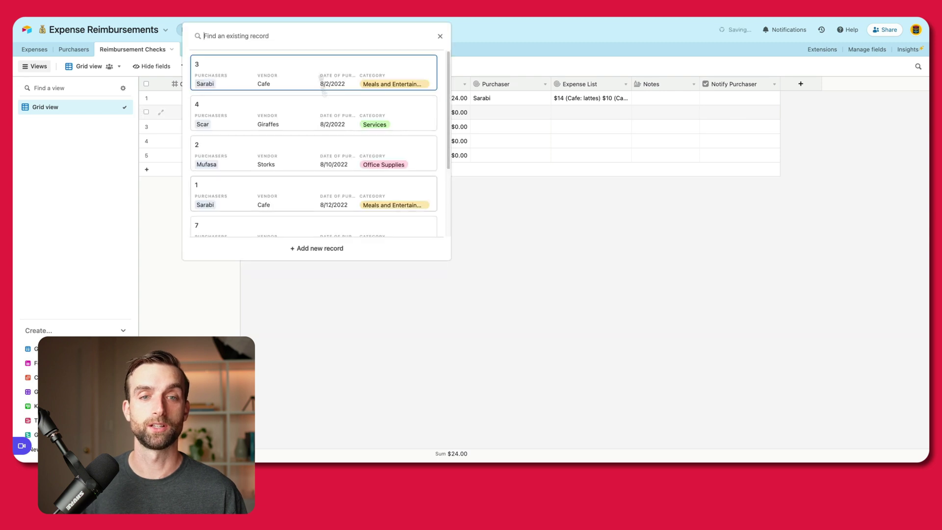
{"action": "left_click", "coordinate": [438, 41]}
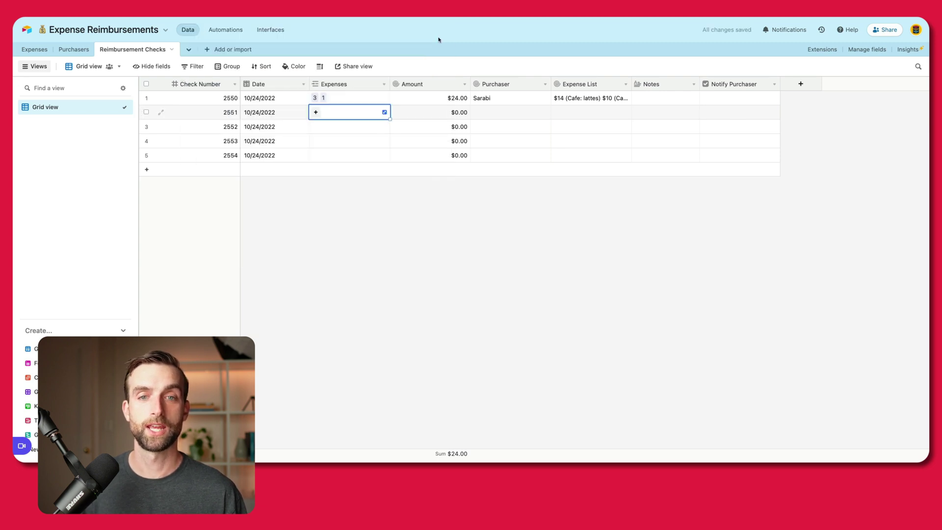
{"action": "double_click", "coordinate": [346, 84]}
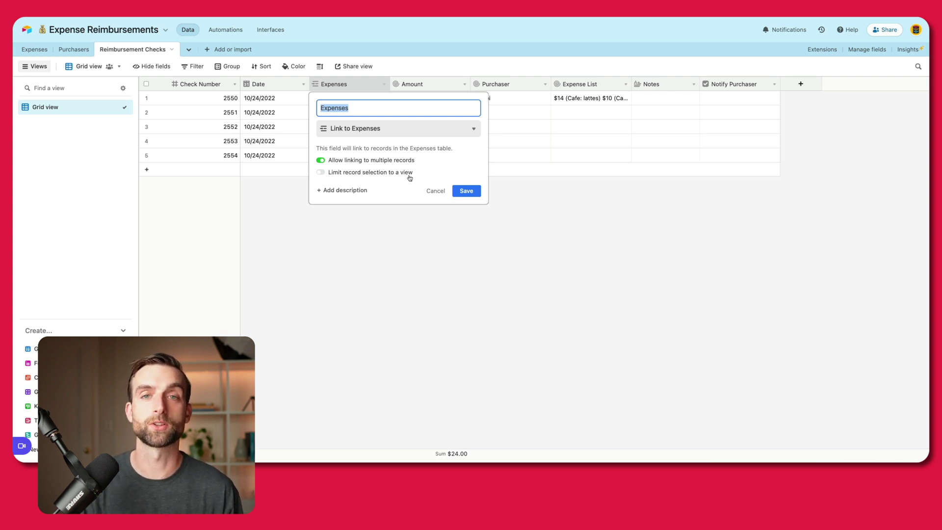
{"action": "left_click", "coordinate": [435, 190]}
Create a collaborative grid view named Not Reimbursed in the Expenses table
{"action": "left_click", "coordinate": [36, 49]}
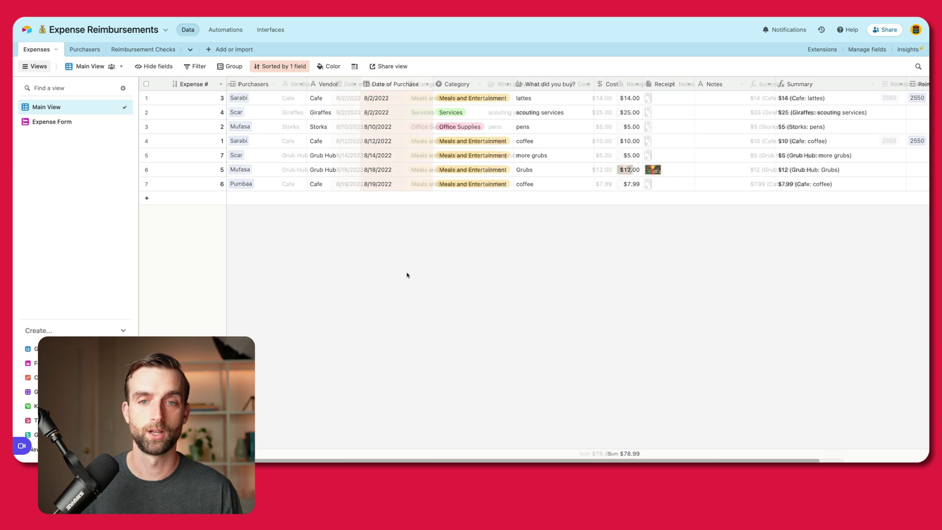
{"action": "scroll", "coordinate": [407, 275], "scroll_direction": "right", "scroll_amount": 5}
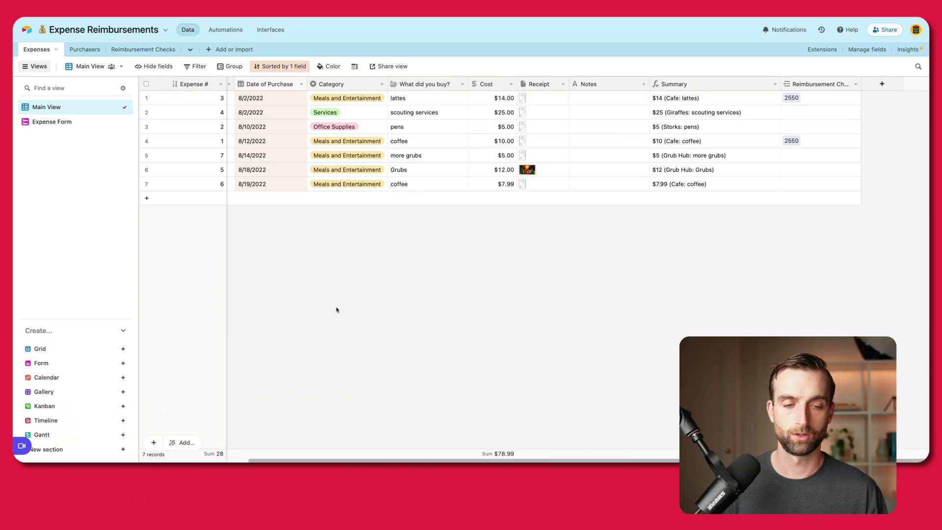
{"action": "left_click", "coordinate": [54, 349]}
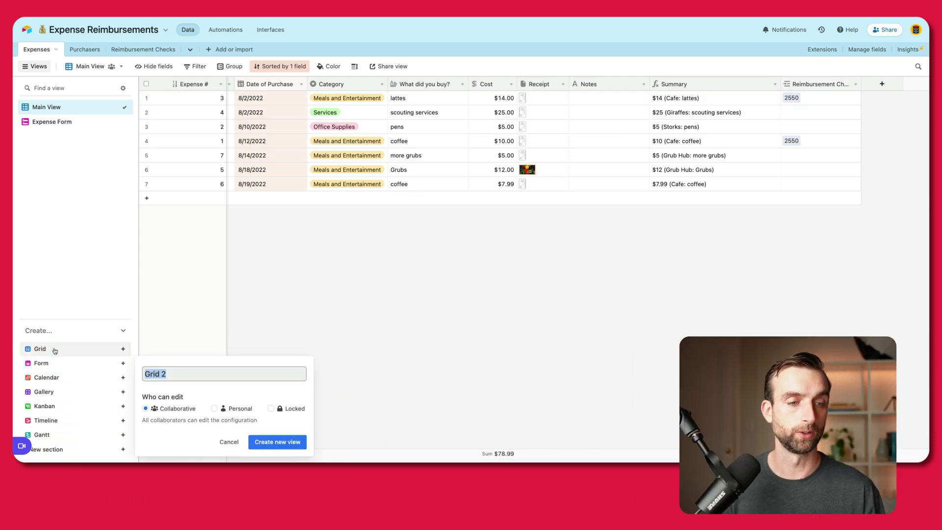
{"action": "type", "text": "Not"}
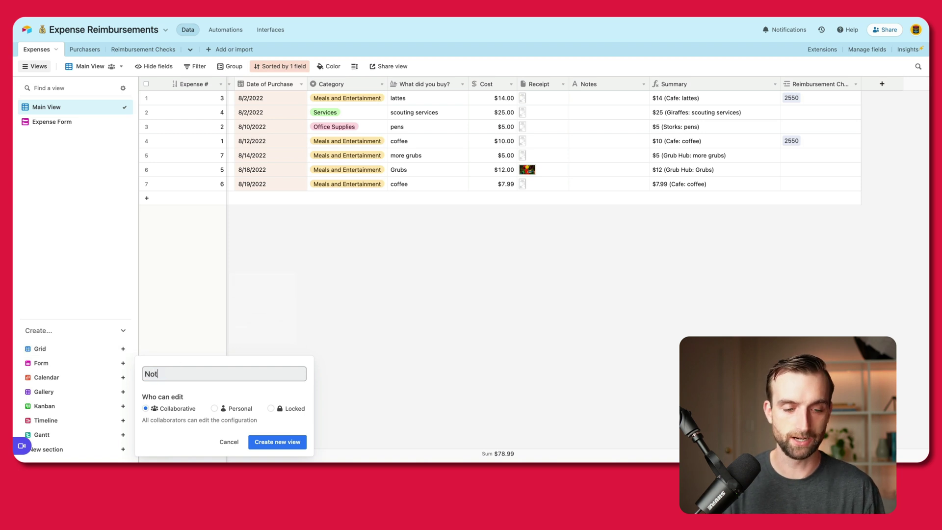
{"action": "type", "text": " Reimbu"}
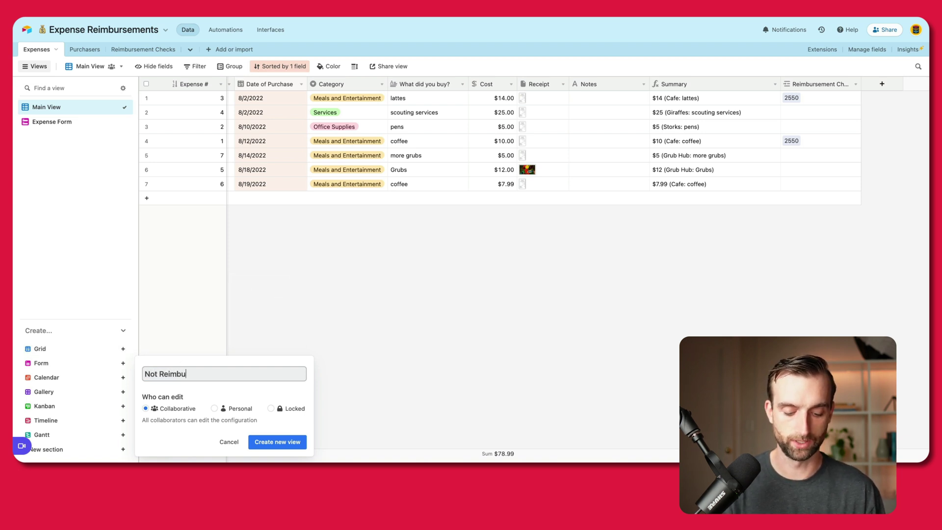
{"action": "type", "text": "rsed"}
{"action": "left_click", "coordinate": [272, 441]}
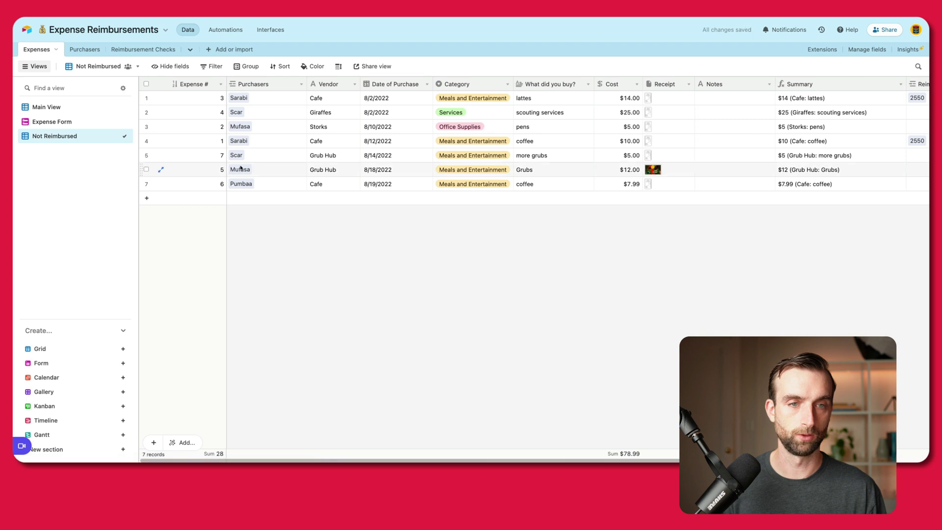
Filter the Not Reimbursed view to records where Reimbursement Checks is empty
{"action": "left_click", "coordinate": [208, 68]}
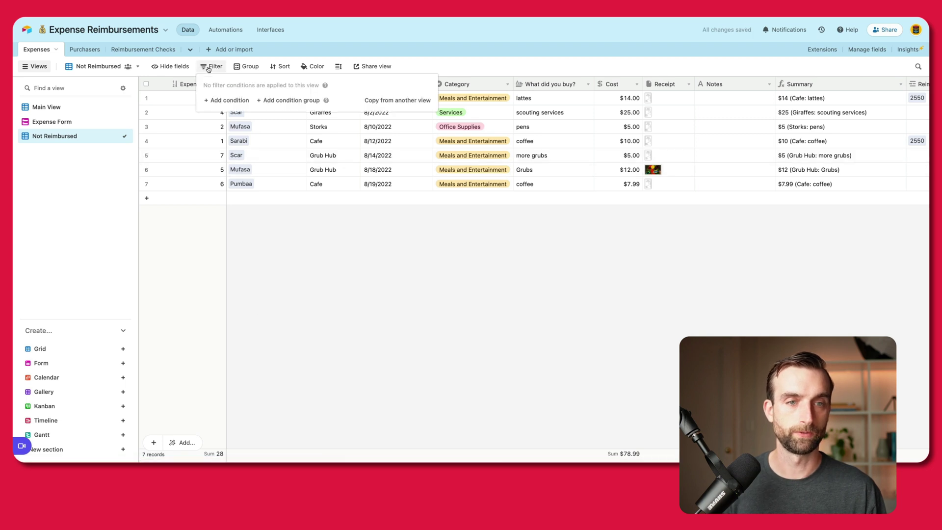
{"action": "left_click", "coordinate": [226, 100]}
{"action": "left_click", "coordinate": [263, 100]}
{"action": "scroll", "coordinate": [260, 167], "scroll_direction": "down", "scroll_amount": 3}
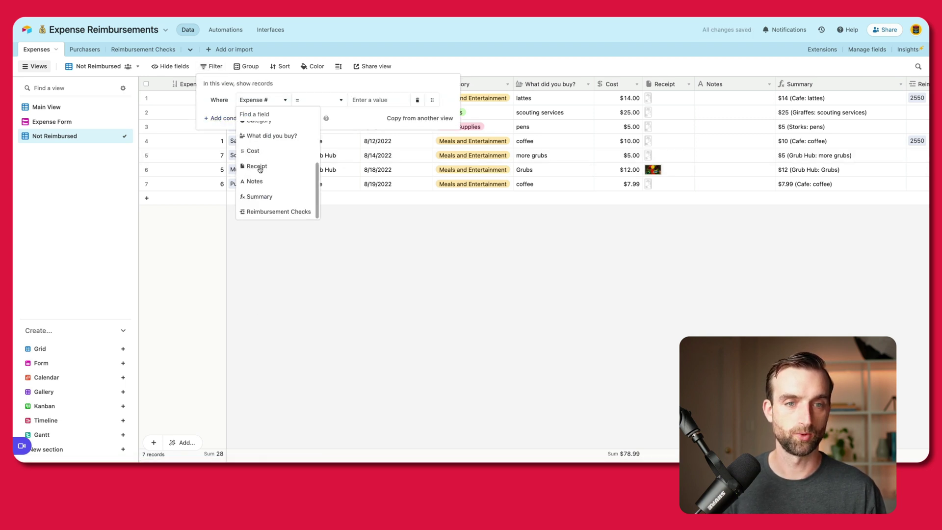
{"action": "left_click", "coordinate": [277, 212]}
{"action": "left_click", "coordinate": [318, 99]}
{"action": "scroll", "coordinate": [328, 162], "scroll_direction": "down", "scroll_amount": 3}
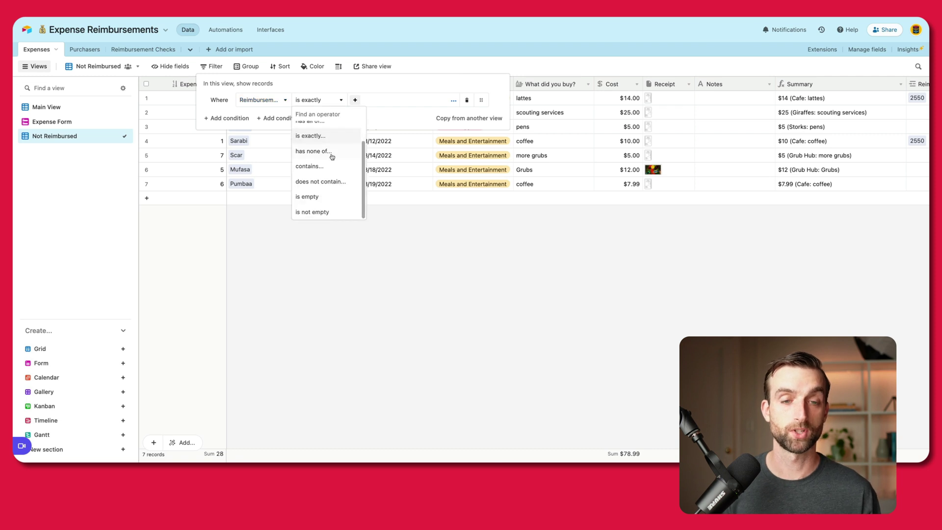
{"action": "left_click", "coordinate": [341, 197]}
{"action": "left_click", "coordinate": [340, 204]}
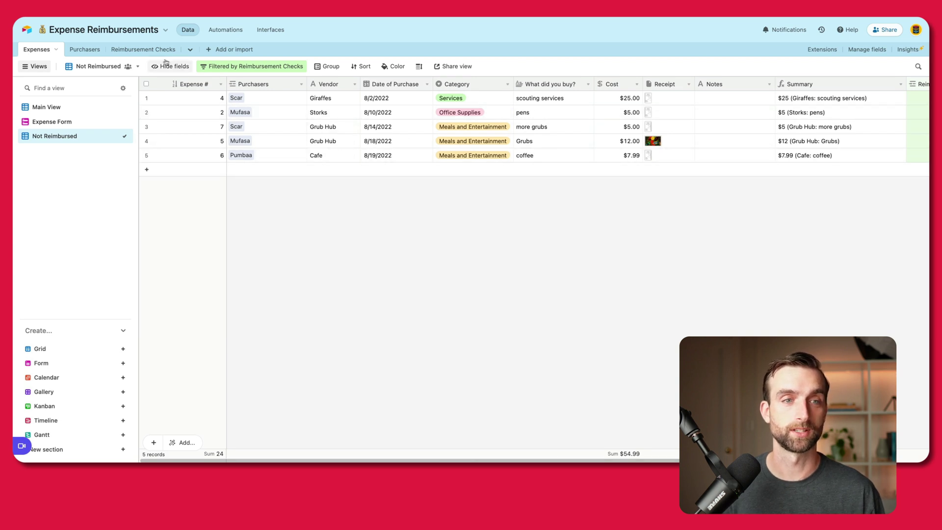
Limit record selection for the Expenses link field in Reimbursement Checks to the Not Reimbursed view and save the field
{"action": "left_click", "coordinate": [155, 51]}
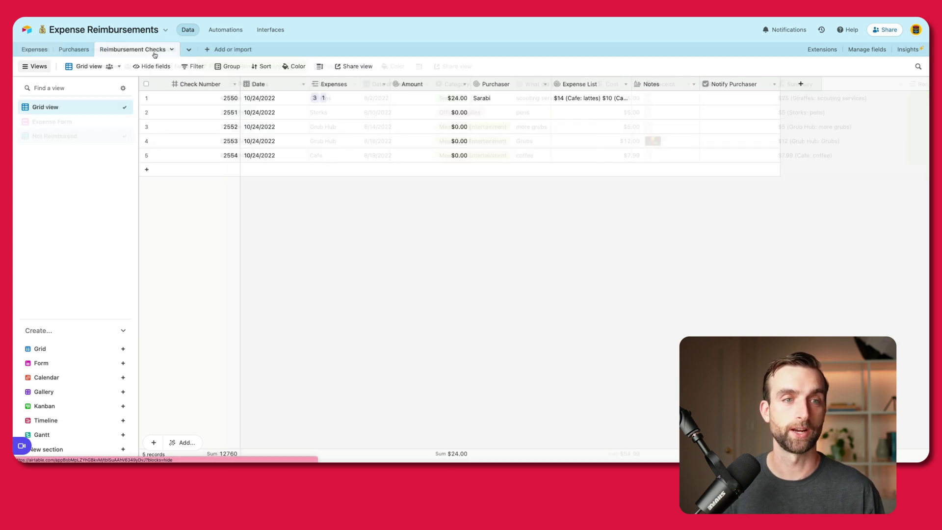
{"action": "double_click", "coordinate": [360, 84]}
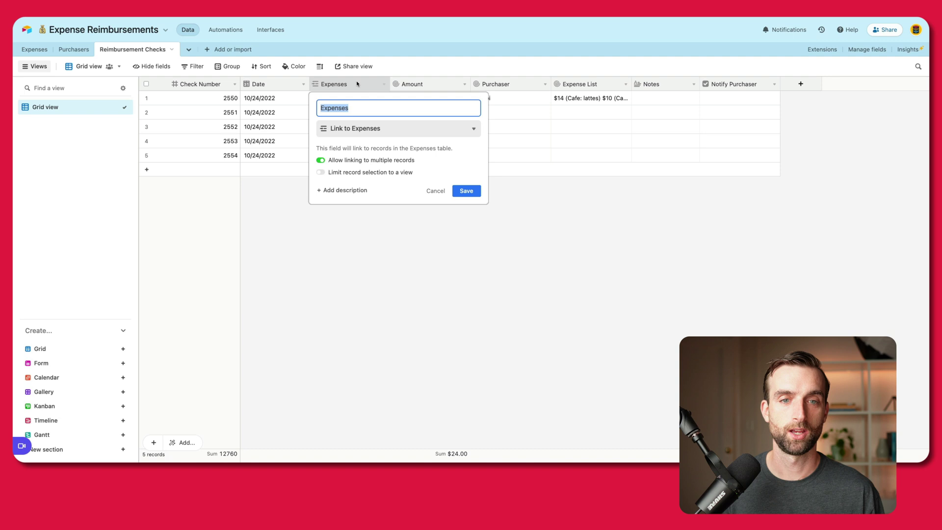
{"action": "left_click", "coordinate": [362, 175]}
{"action": "left_click", "coordinate": [368, 186]}
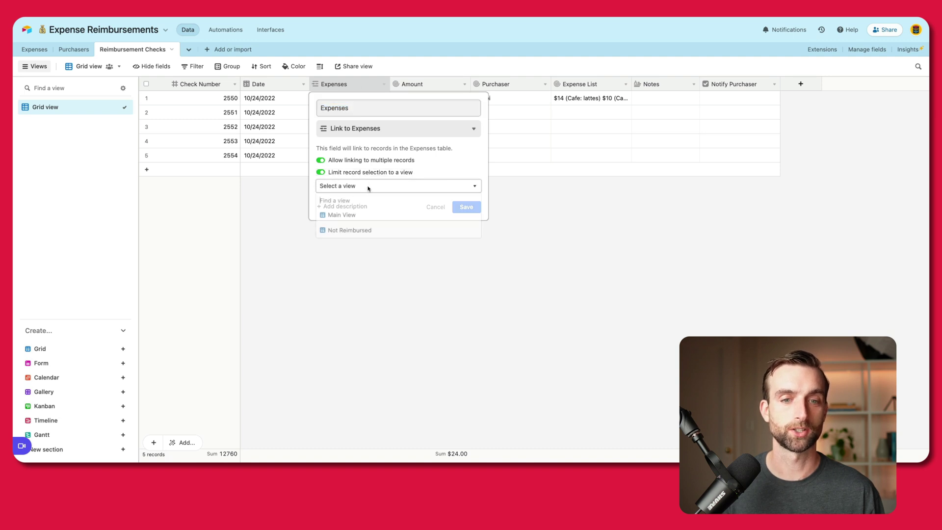
{"action": "left_click", "coordinate": [365, 232]}
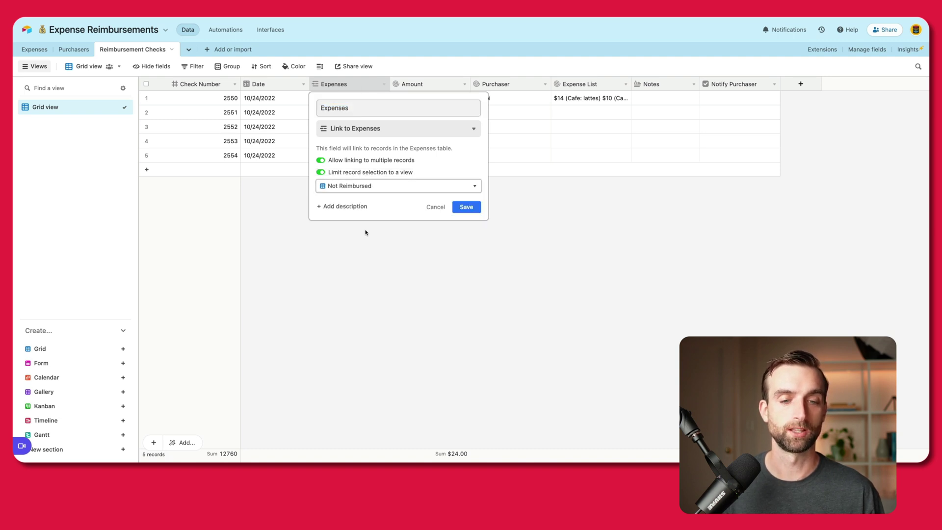
{"action": "left_click", "coordinate": [465, 207]}
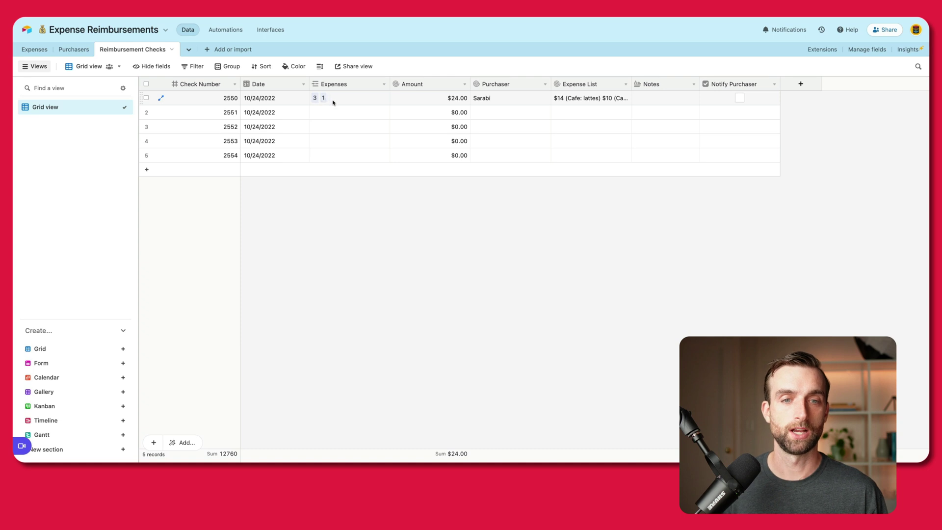
Look through the expenses now offered for linking to check 2551, and close the list without choosing one
{"action": "left_click", "coordinate": [341, 114]}
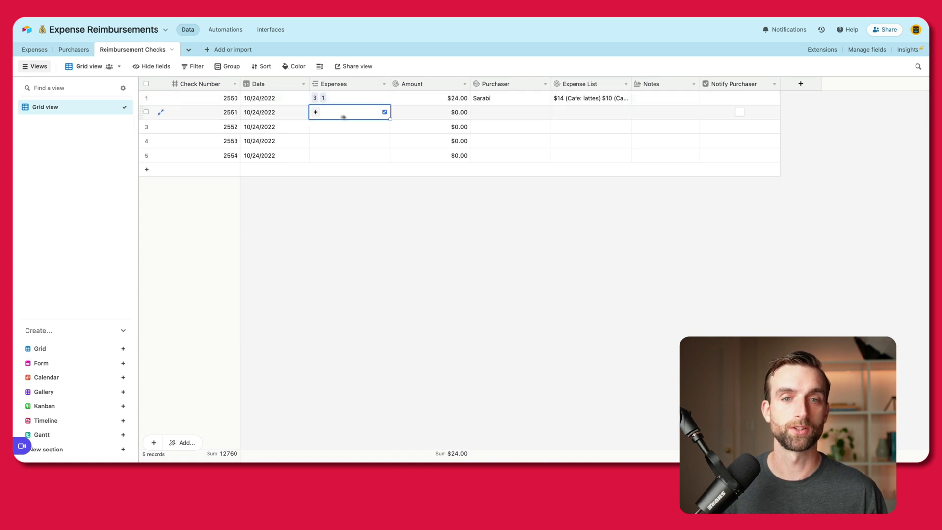
{"action": "left_click", "coordinate": [317, 117]}
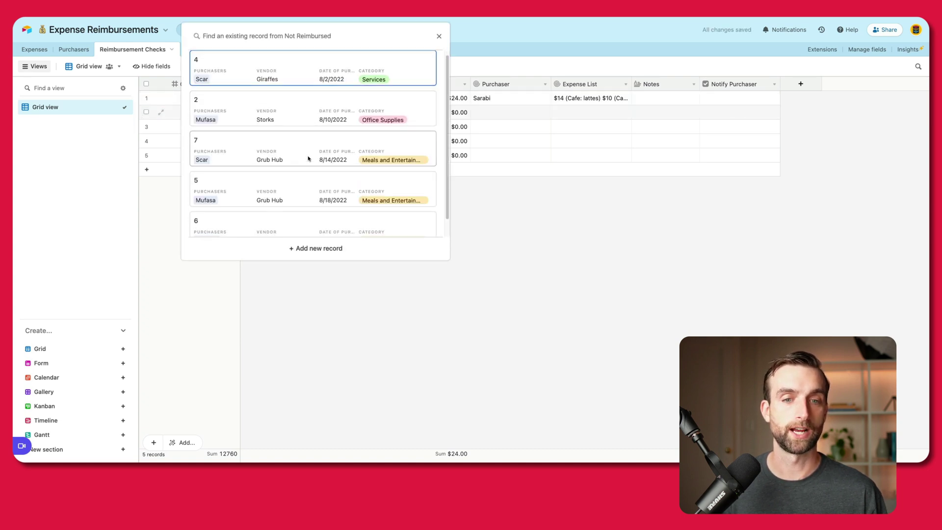
{"action": "scroll", "coordinate": [309, 159], "scroll_direction": "down", "scroll_amount": 1}
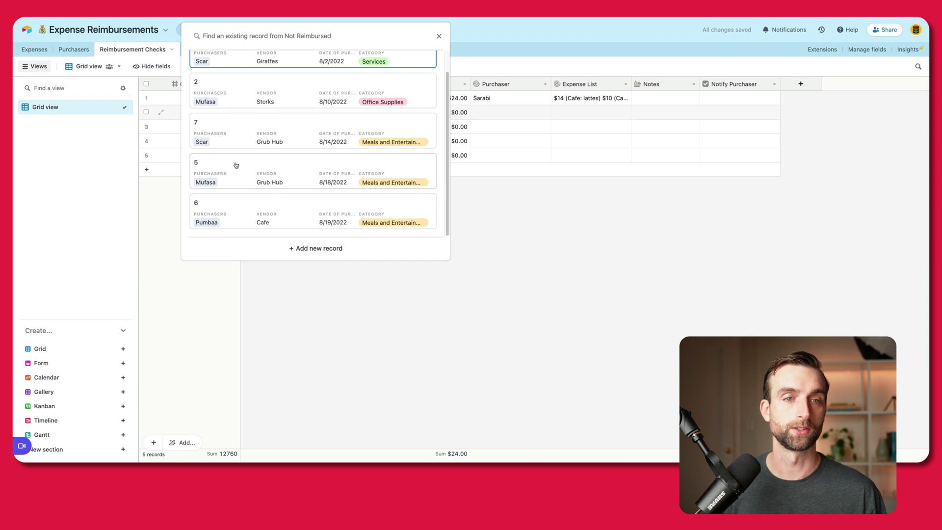
{"action": "scroll", "coordinate": [234, 165], "scroll_direction": "up", "scroll_amount": 1}
{"action": "scroll", "coordinate": [227, 199], "scroll_direction": "down", "scroll_amount": 1}
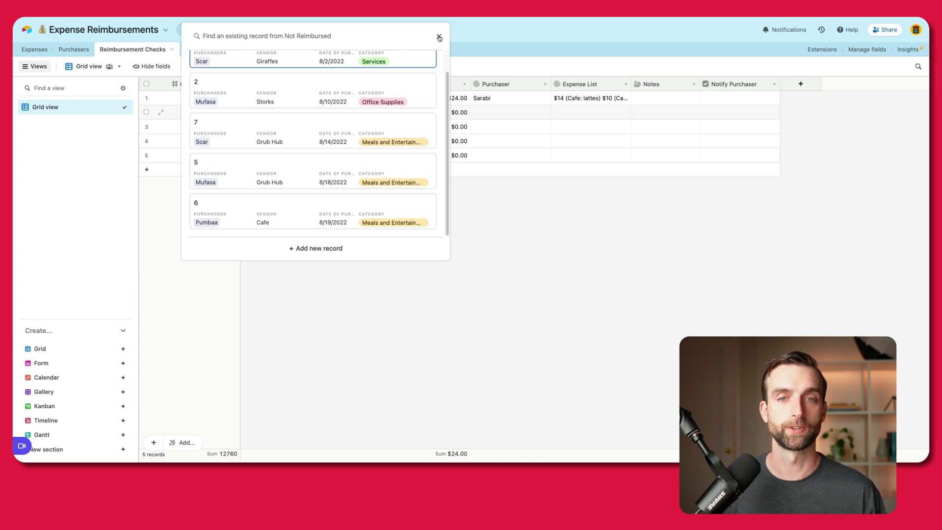
{"action": "left_click", "coordinate": [439, 37]}
{"action": "left_click", "coordinate": [468, 214]}
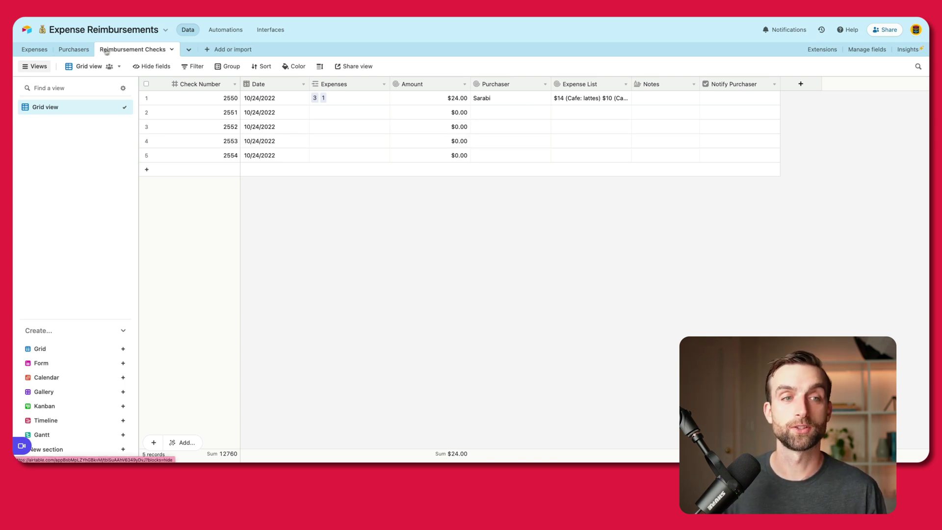
Show the hidden Email formula field in the Purchasers table's grid view
{"action": "left_click", "coordinate": [79, 51]}
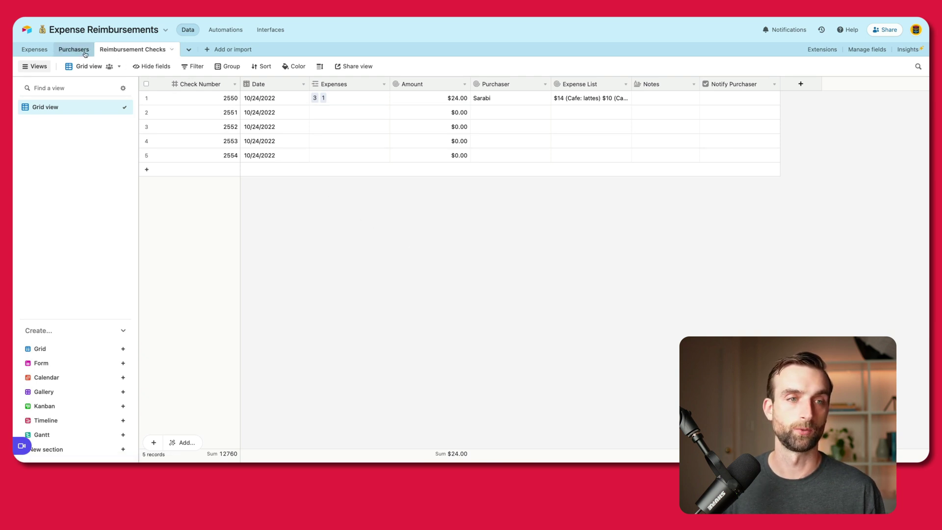
{"action": "left_click", "coordinate": [148, 69]}
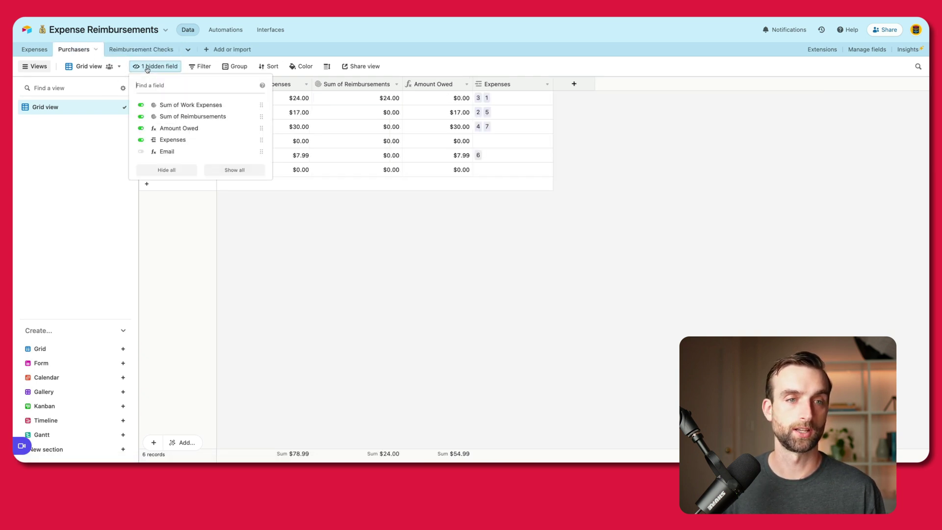
{"action": "left_click", "coordinate": [149, 150]}
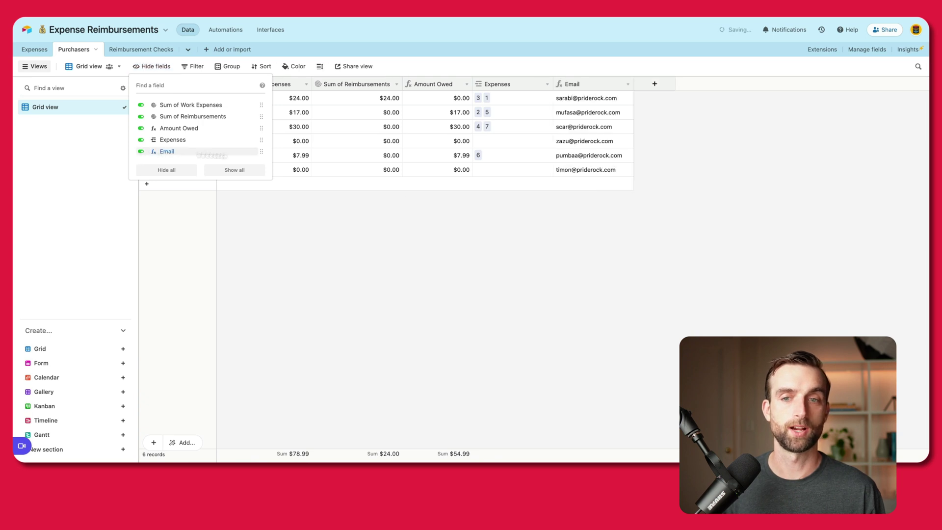
{"action": "left_click", "coordinate": [562, 206]}
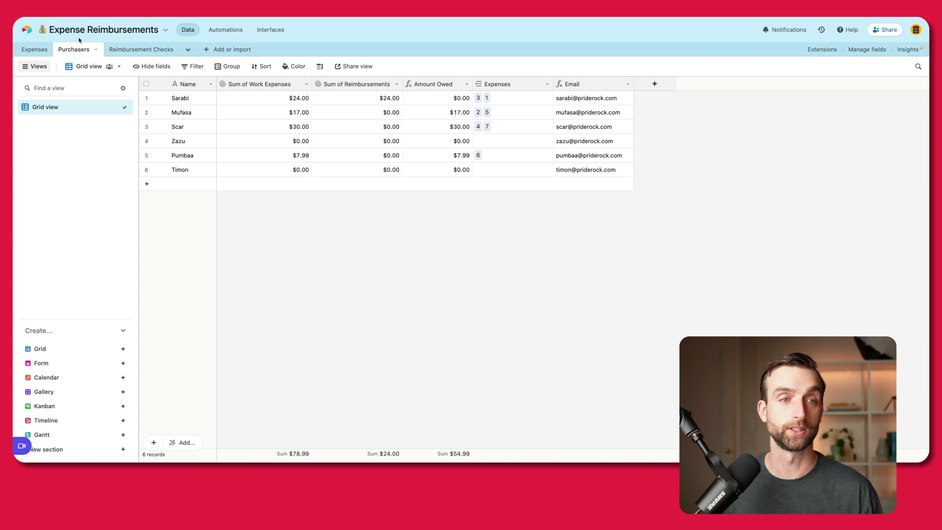
Start a new field named Email in the Expenses table and set its type to Lookup
{"action": "left_click", "coordinate": [40, 50]}
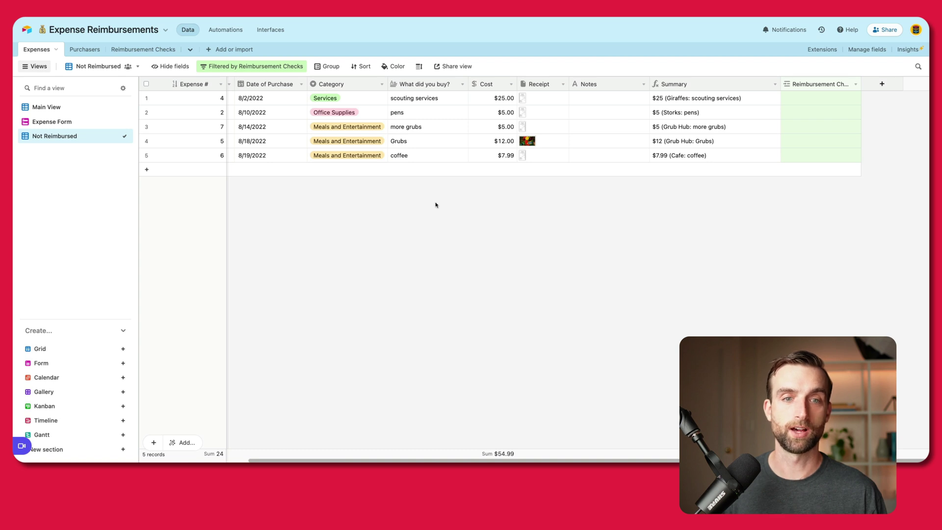
{"action": "left_click", "coordinate": [881, 84]}
{"action": "type", "text": "Ema"}
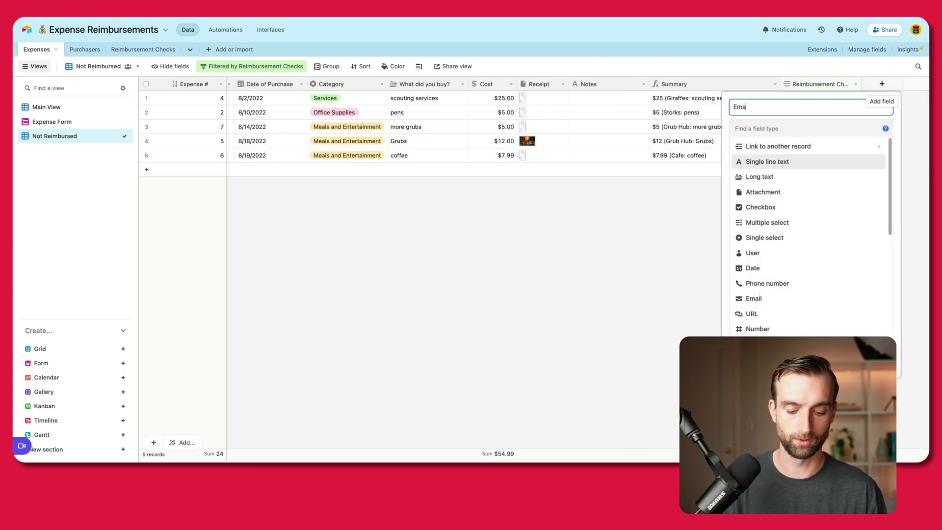
{"action": "type", "text": "il"}
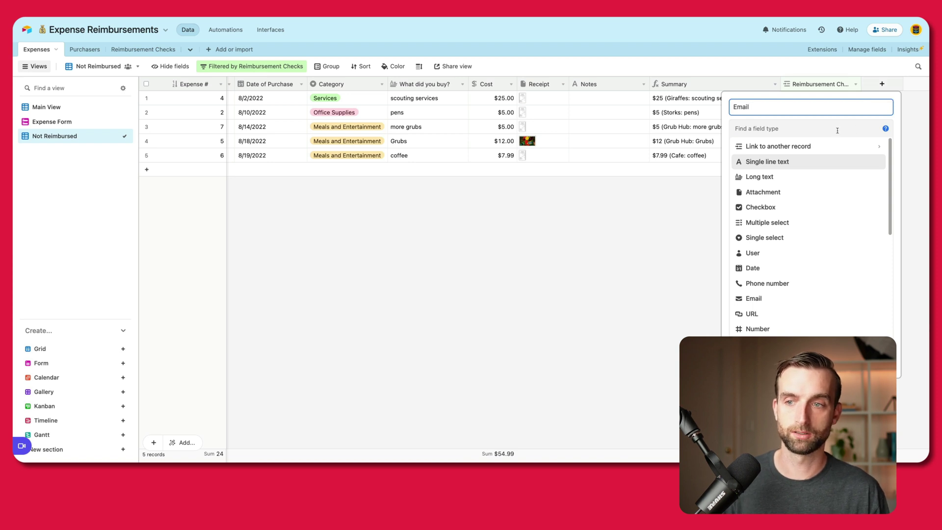
{"action": "left_click", "coordinate": [838, 130]}
{"action": "type", "text": "lo"}
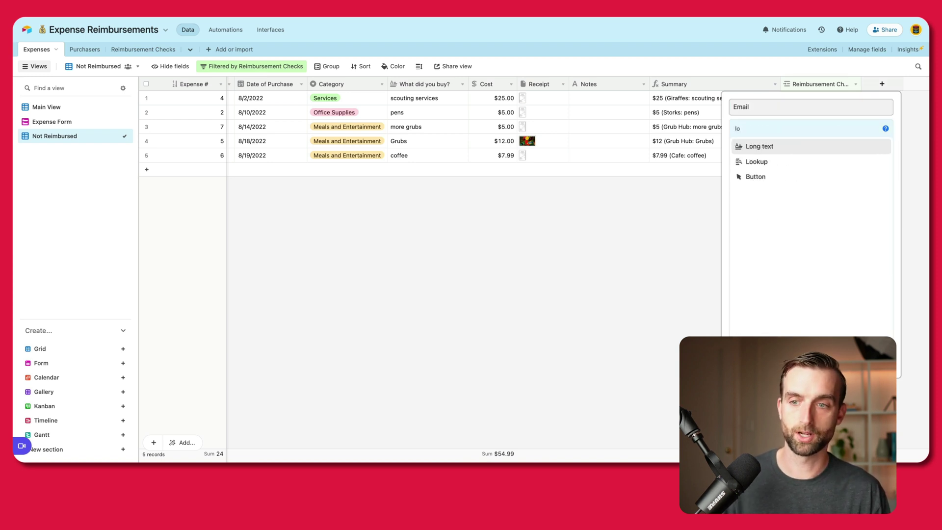
{"action": "left_click", "coordinate": [809, 161]}
Set the lookup to pull the Email field through the Purchasers link and create the field
{"action": "left_click", "coordinate": [777, 192]}
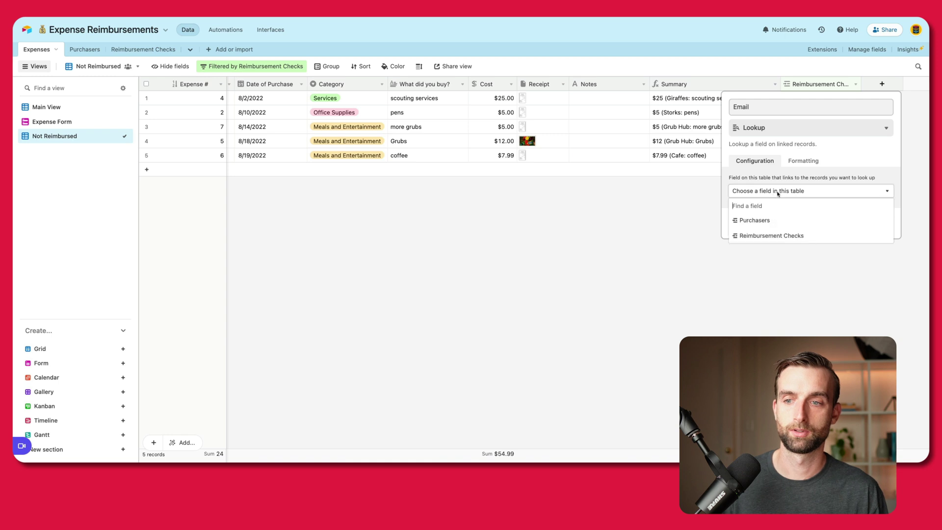
{"action": "left_click", "coordinate": [769, 221]}
{"action": "left_click", "coordinate": [761, 218]}
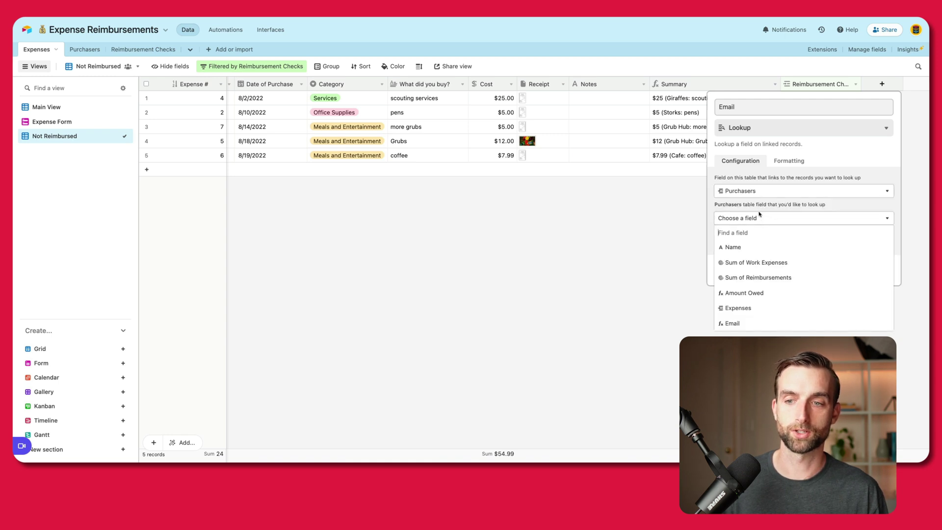
{"action": "left_click", "coordinate": [749, 324]}
{"action": "left_click", "coordinate": [885, 271]}
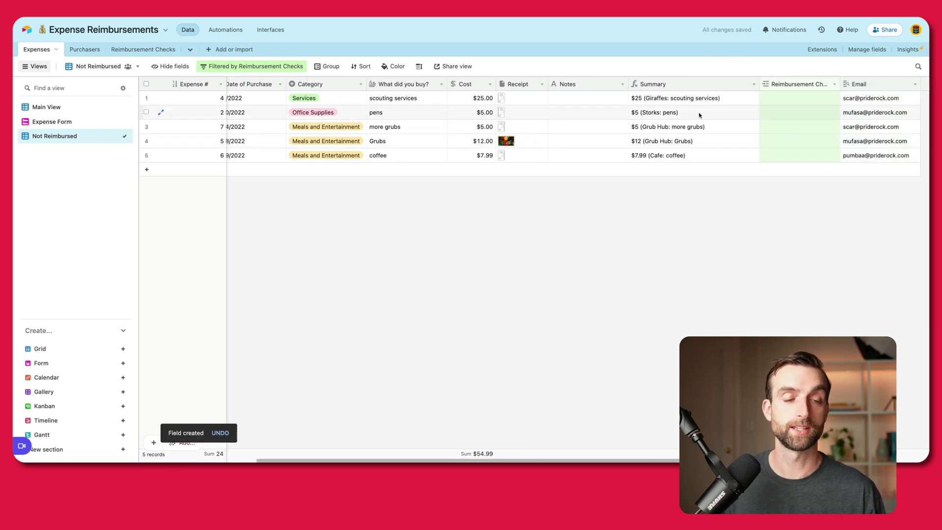
Start a new field named Email in the Reimbursement Checks table and set its type to Rollup
{"action": "left_click", "coordinate": [148, 51]}
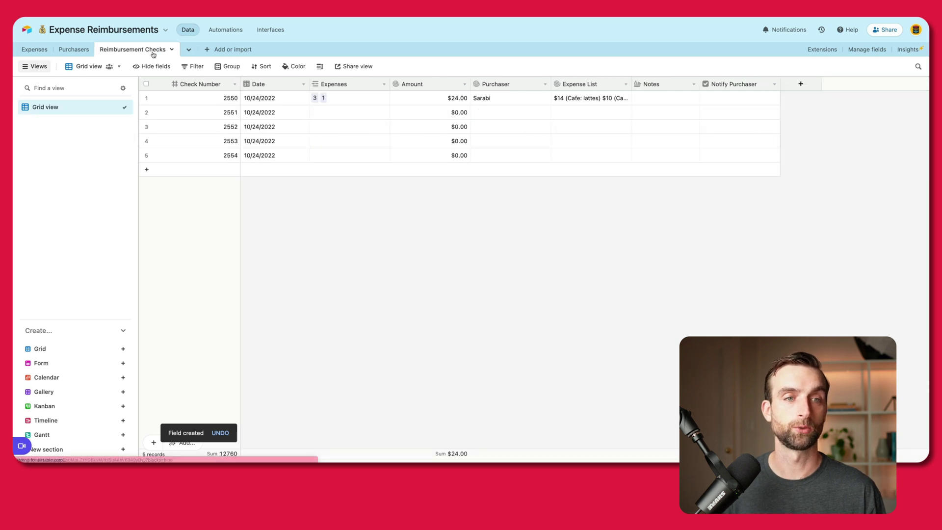
{"action": "left_click", "coordinate": [800, 84]}
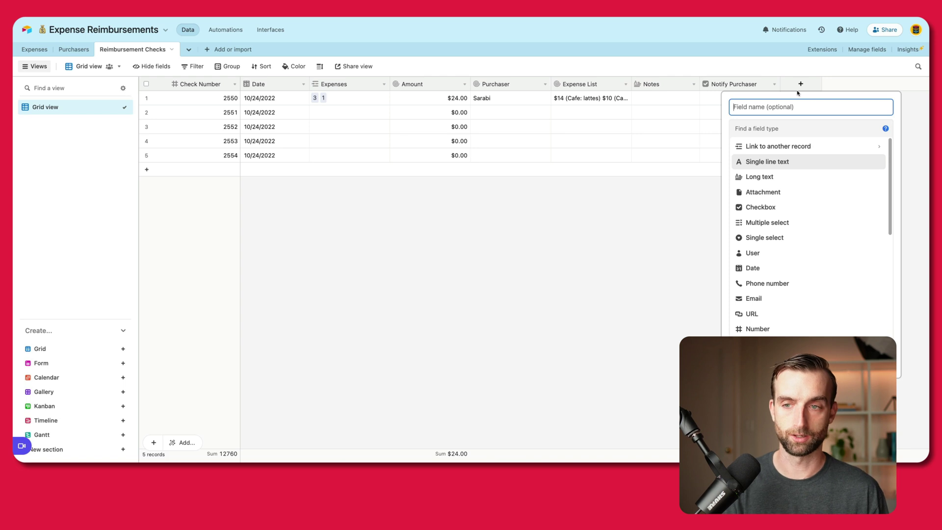
{"action": "type", "text": "Email"}
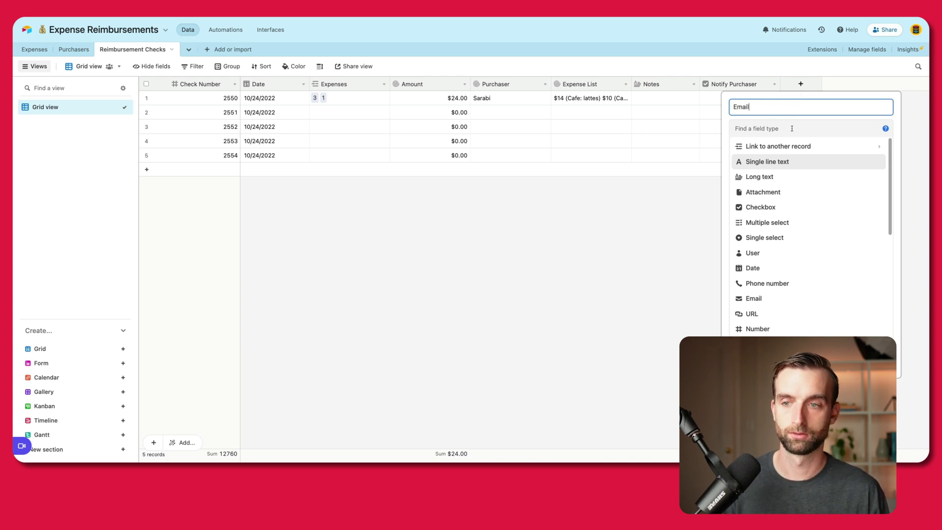
{"action": "left_click", "coordinate": [792, 128]}
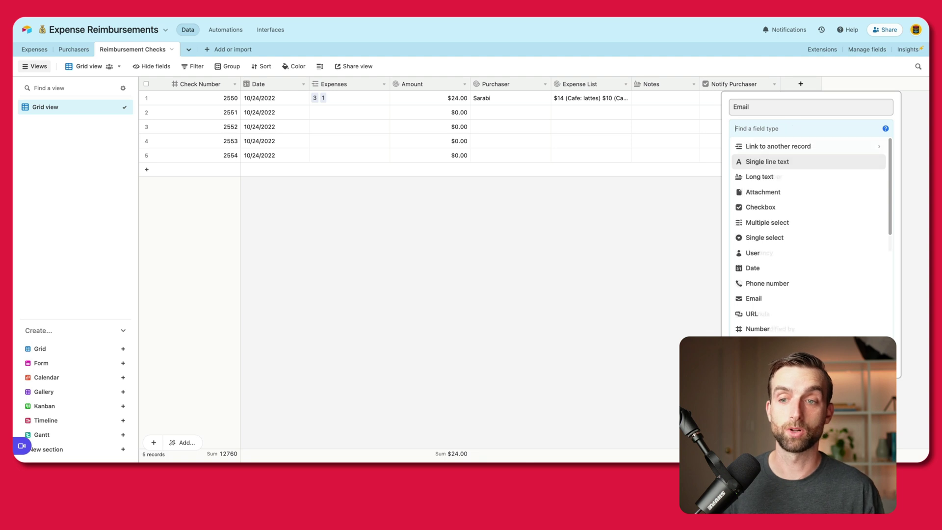
{"action": "type", "text": "rol"}
{"action": "left_click", "coordinate": [776, 155]}
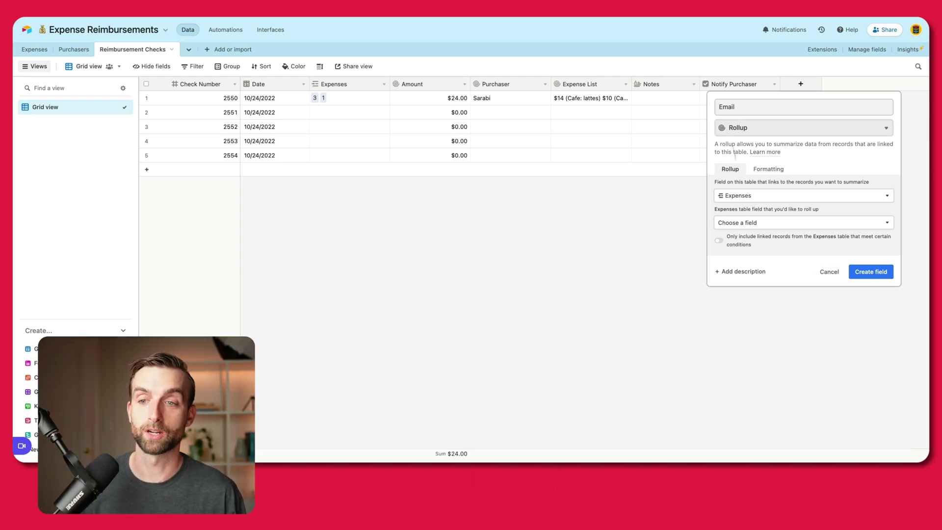
Roll up the Email field from the linked Expenses with ARRAYUNIQUE(values) and create the field
{"action": "left_click", "coordinate": [743, 227]}
{"action": "scroll", "coordinate": [758, 269], "scroll_direction": "down", "scroll_amount": 5}
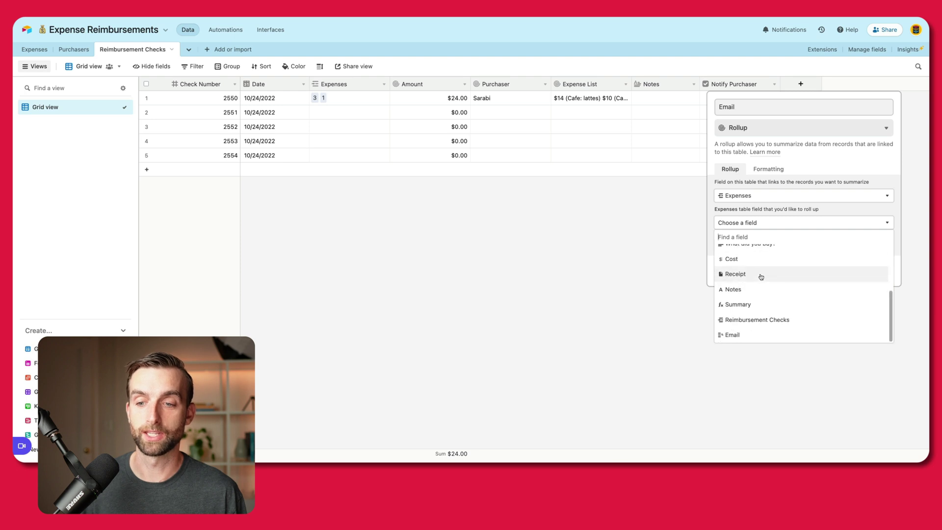
{"action": "left_click", "coordinate": [756, 334]}
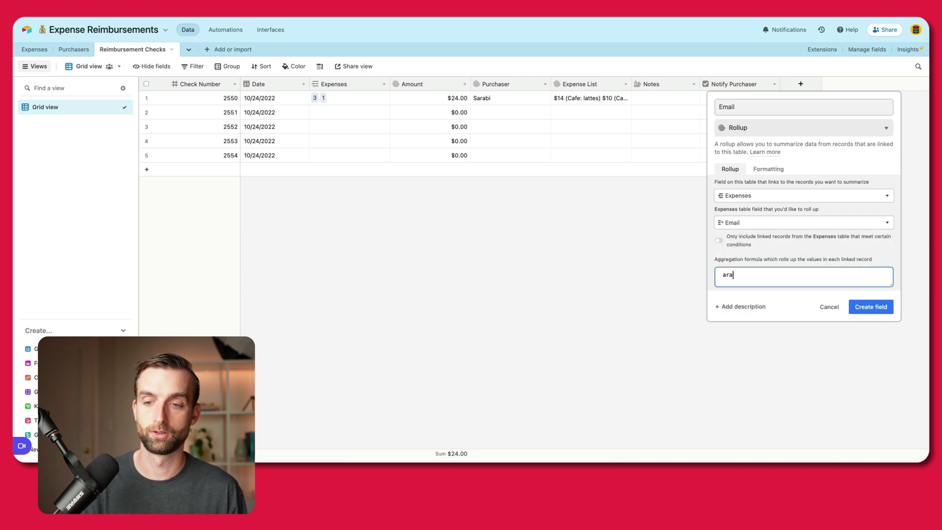
{"action": "key", "text": "BackSpace"}
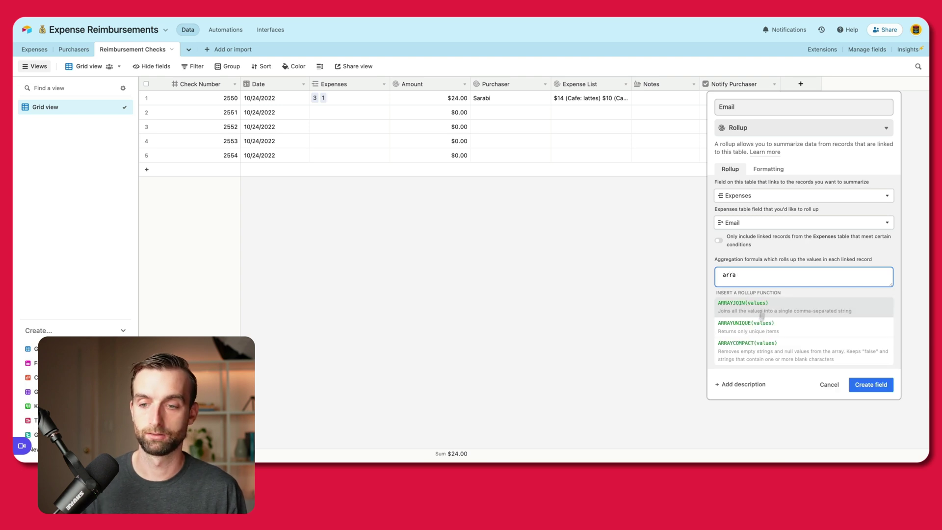
{"action": "left_click", "coordinate": [761, 326]}
{"action": "left_click", "coordinate": [862, 308]}
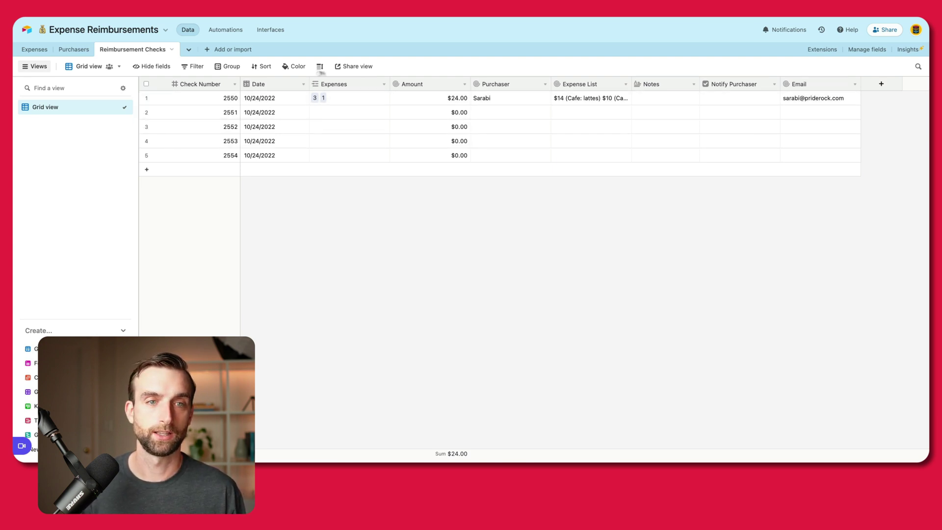
Add an automation trigger that fires when a record matches conditions in the Reimbursement Checks table
{"action": "left_click", "coordinate": [225, 31]}
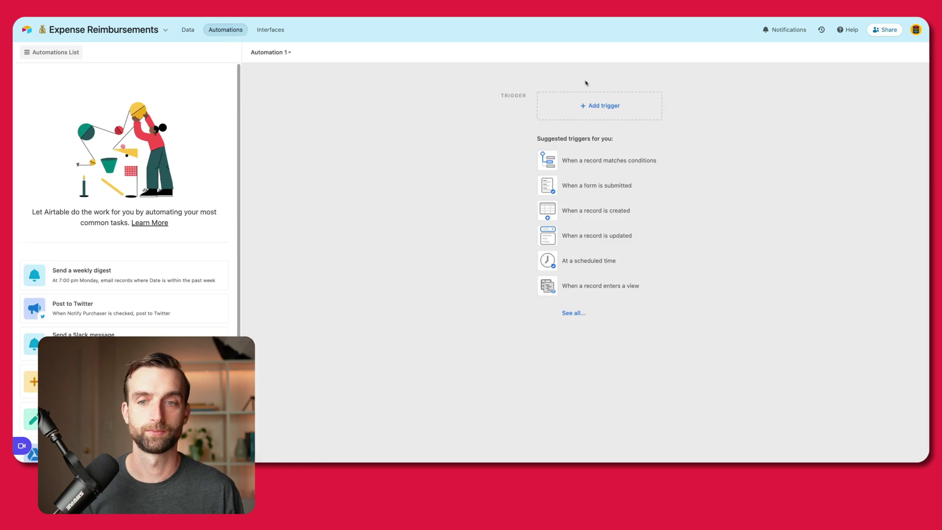
{"action": "left_click", "coordinate": [617, 111]}
{"action": "left_click", "coordinate": [599, 134]}
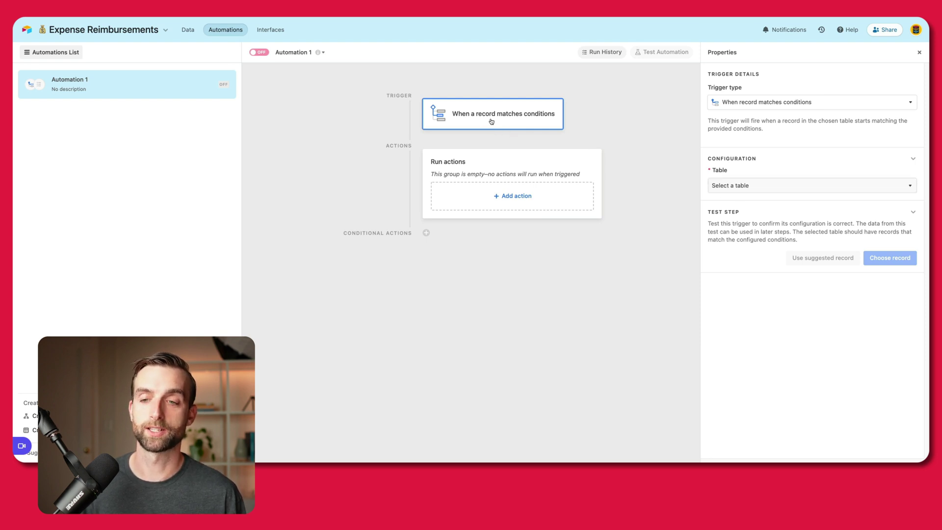
{"action": "left_click", "coordinate": [747, 185]}
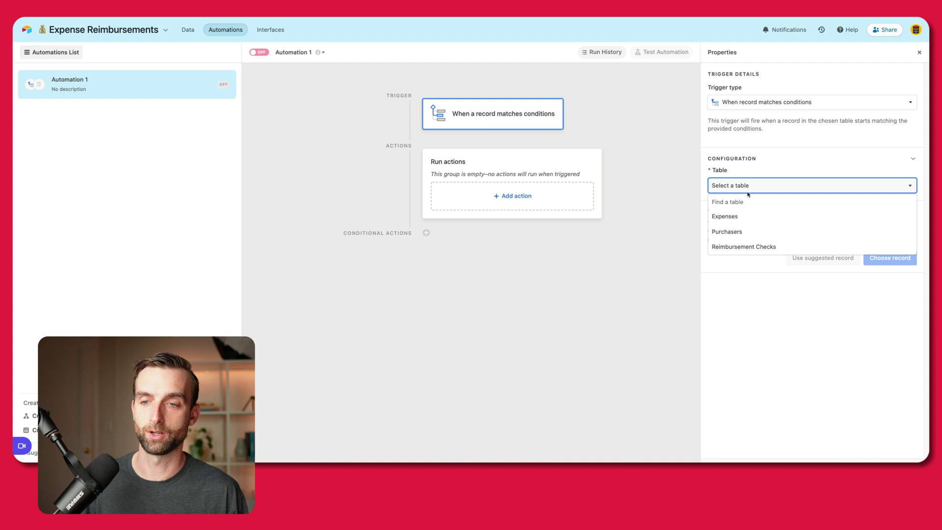
{"action": "left_click", "coordinate": [755, 247]}
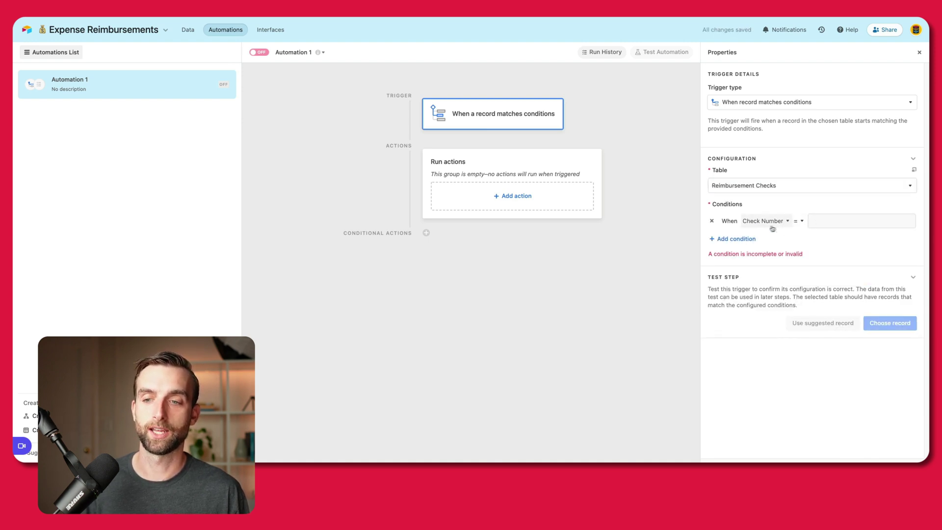
Set the trigger condition to Notify Purchaser being checked
{"action": "left_click", "coordinate": [760, 224]}
{"action": "scroll", "coordinate": [777, 311], "scroll_direction": "down", "scroll_amount": 2}
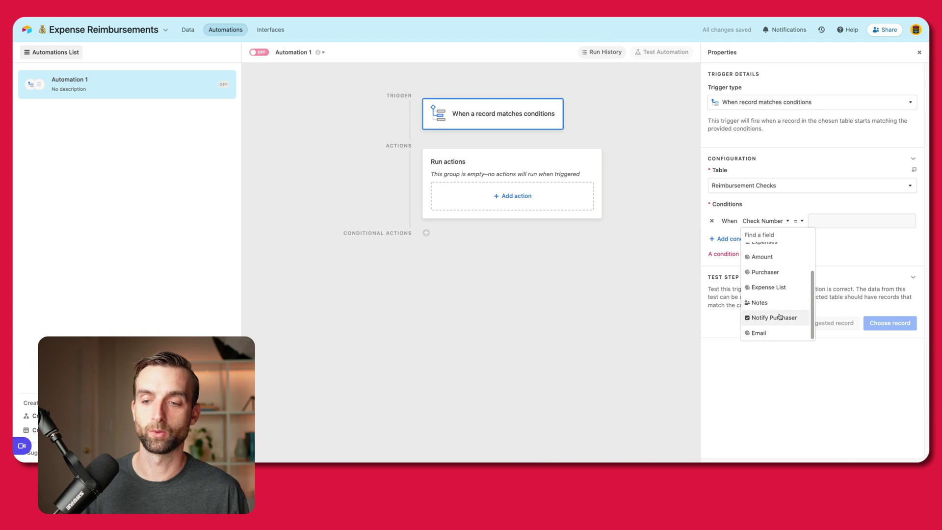
{"action": "left_click", "coordinate": [780, 319]}
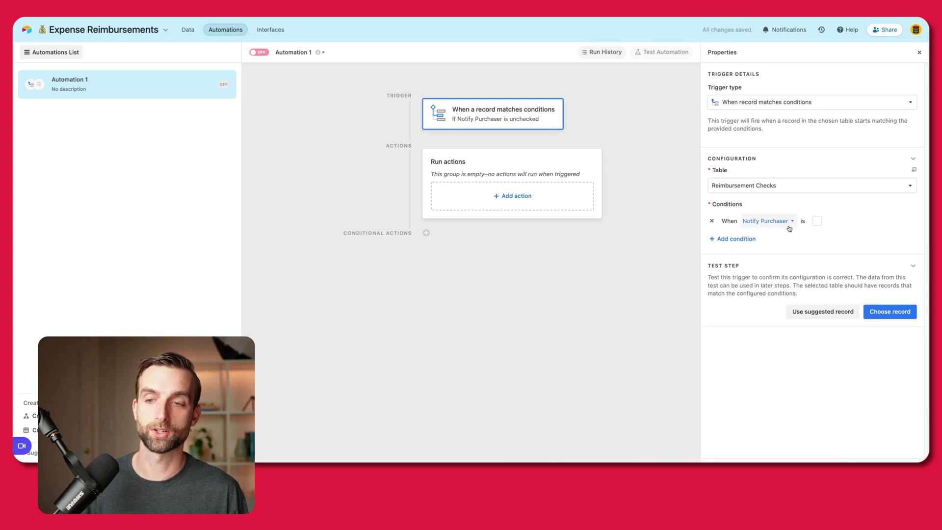
{"action": "left_click", "coordinate": [818, 221]}
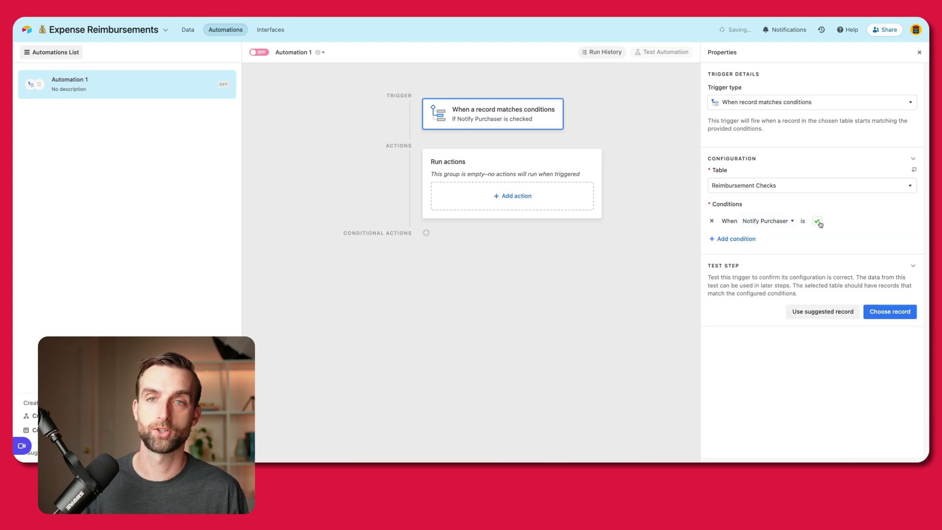
Add a Gmail Send email action to the automation and select the connected JEP account as sender
{"action": "left_click", "coordinate": [517, 200]}
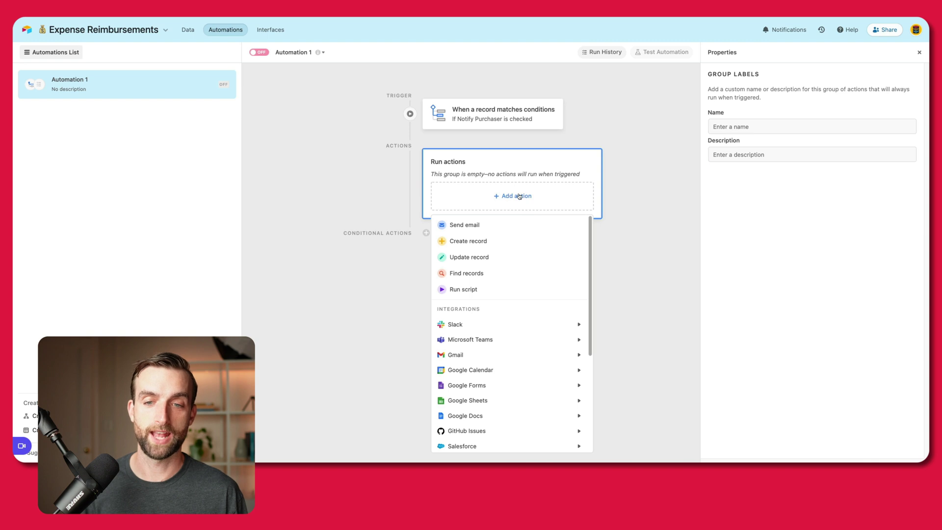
{"action": "mouse_move", "coordinate": [520, 360]}
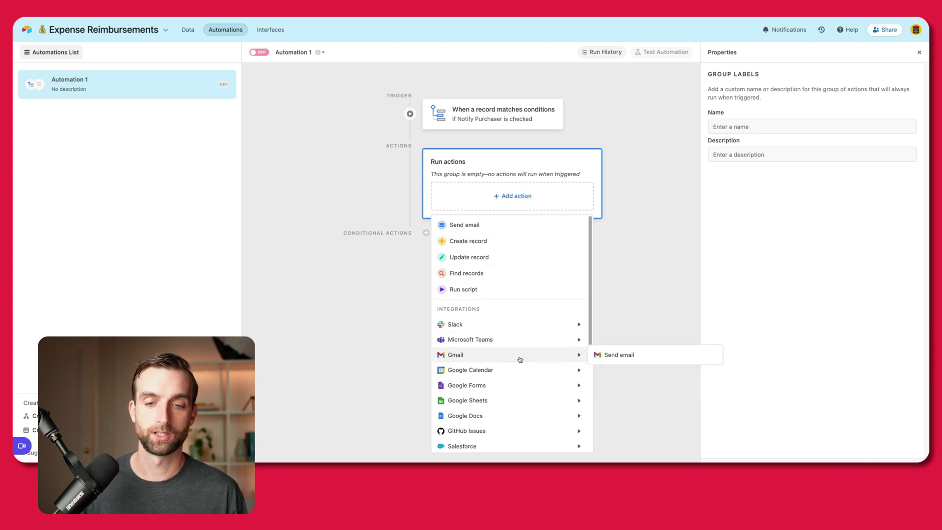
{"action": "left_click", "coordinate": [599, 357]}
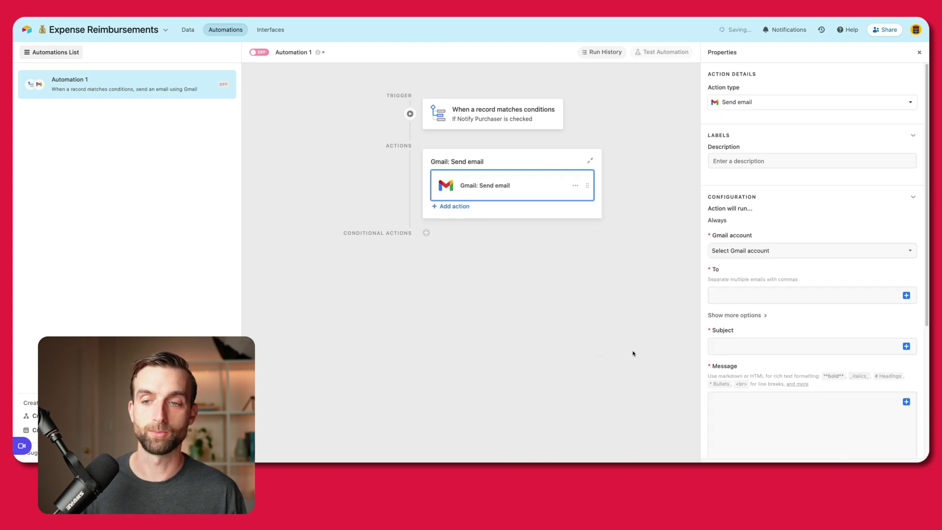
{"action": "left_click", "coordinate": [800, 251]}
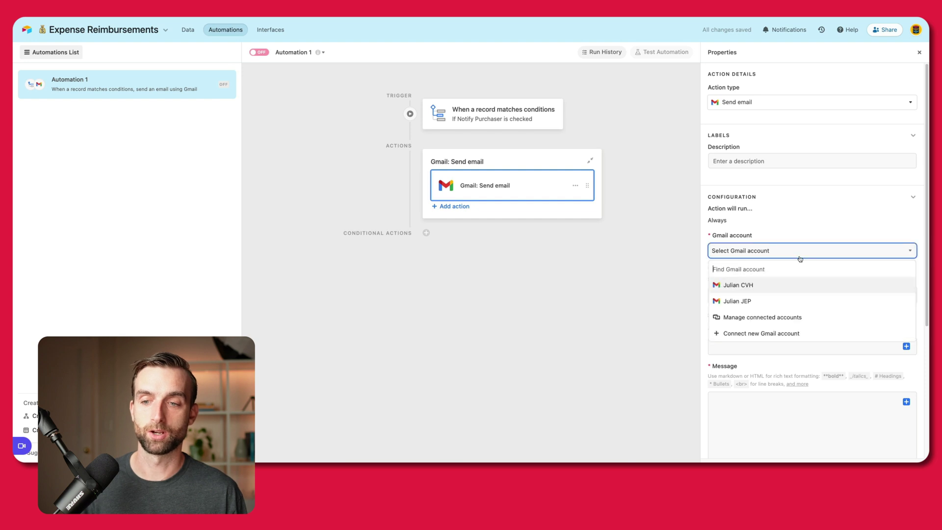
{"action": "left_click", "coordinate": [737, 301]}
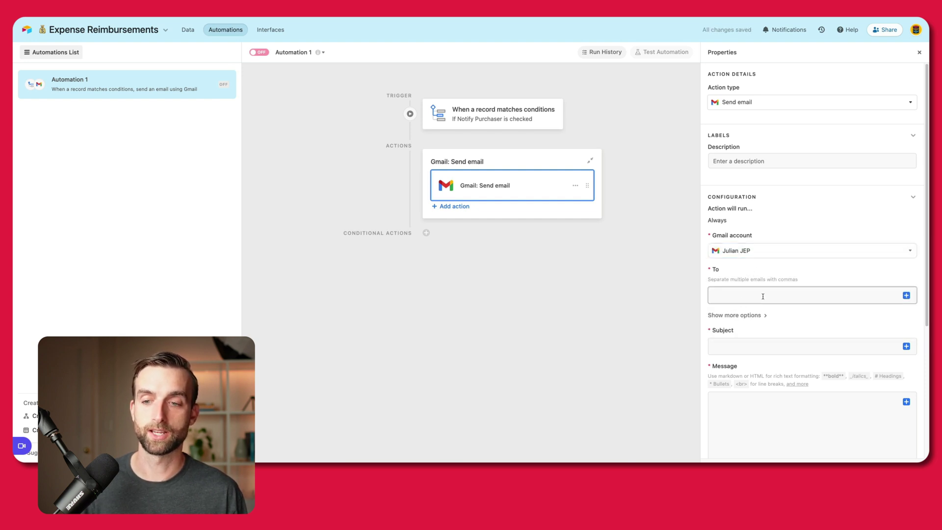
Set the email's recipient to the Email field from the triggering check record
{"action": "left_click", "coordinate": [906, 296]}
{"action": "scroll", "coordinate": [858, 410], "scroll_direction": "down", "scroll_amount": 3}
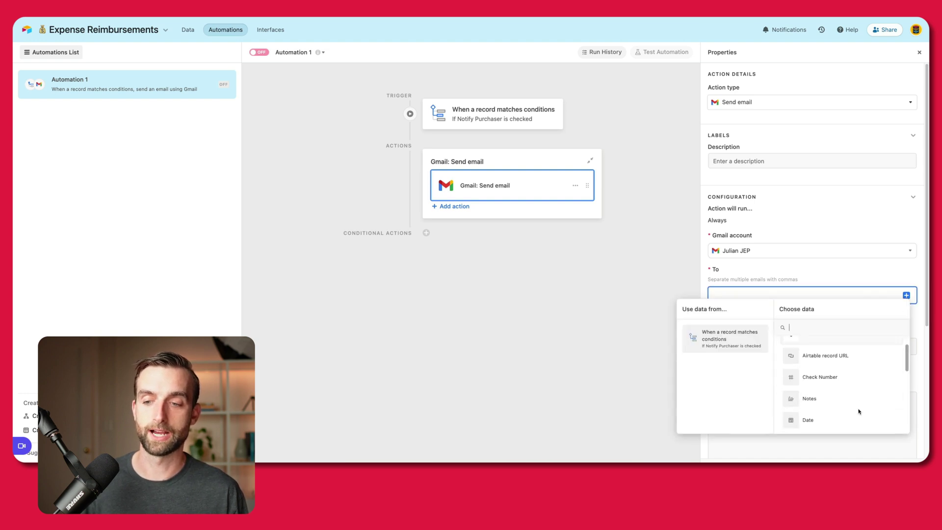
{"action": "scroll", "coordinate": [859, 412], "scroll_direction": "down", "scroll_amount": 2}
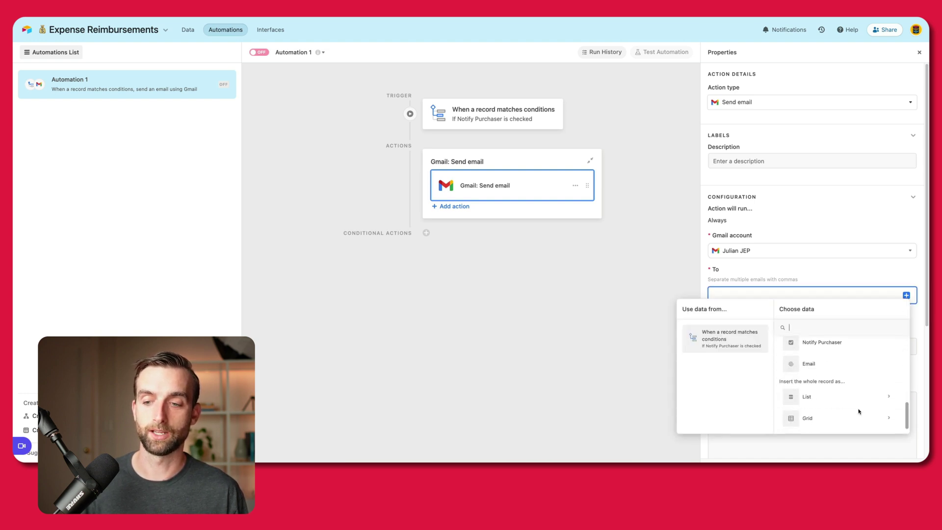
{"action": "left_click", "coordinate": [846, 367]}
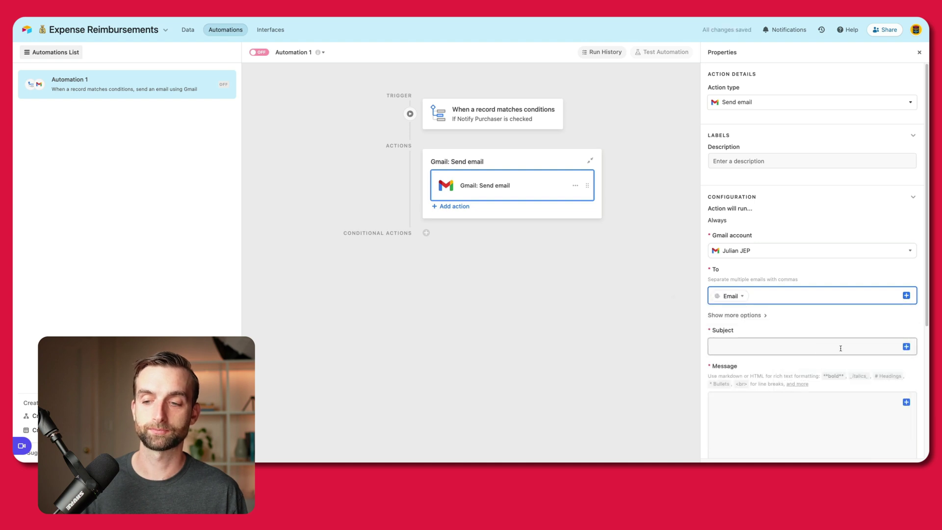
Set the email's subject to "You have a new reimbursement on the way"
{"action": "left_click", "coordinate": [840, 349]}
{"action": "type", "text": "You "}
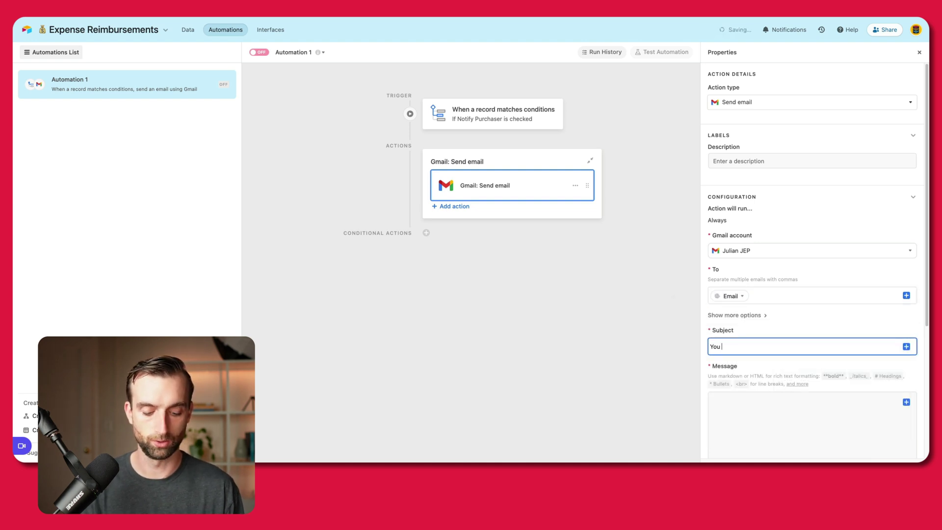
{"action": "type", "text": "have a new reim"}
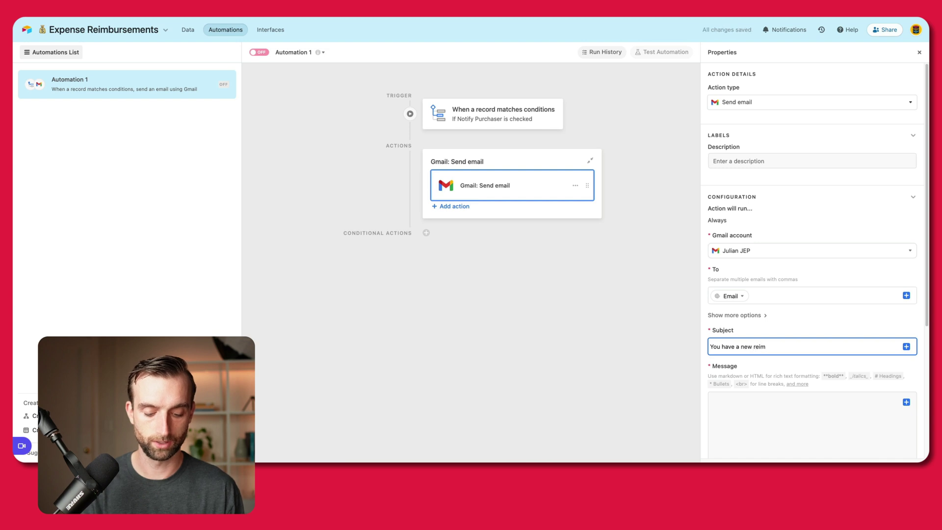
{"action": "type", "text": "bursement on the way"}
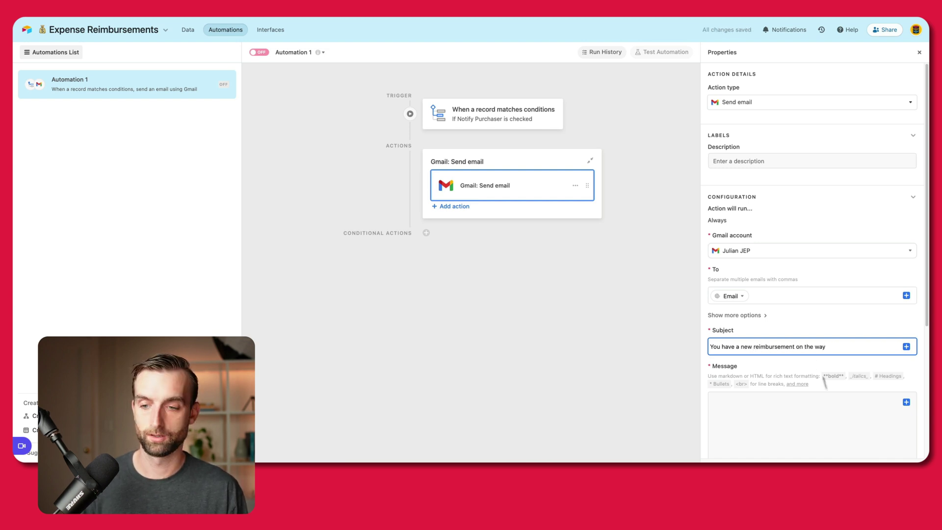
Start the email message with the greeting "Hi" followed by the Purchaser field from the triggering record and a comma
{"action": "left_click", "coordinate": [839, 406]}
{"action": "scroll", "coordinate": [836, 408], "scroll_direction": "down", "scroll_amount": 3}
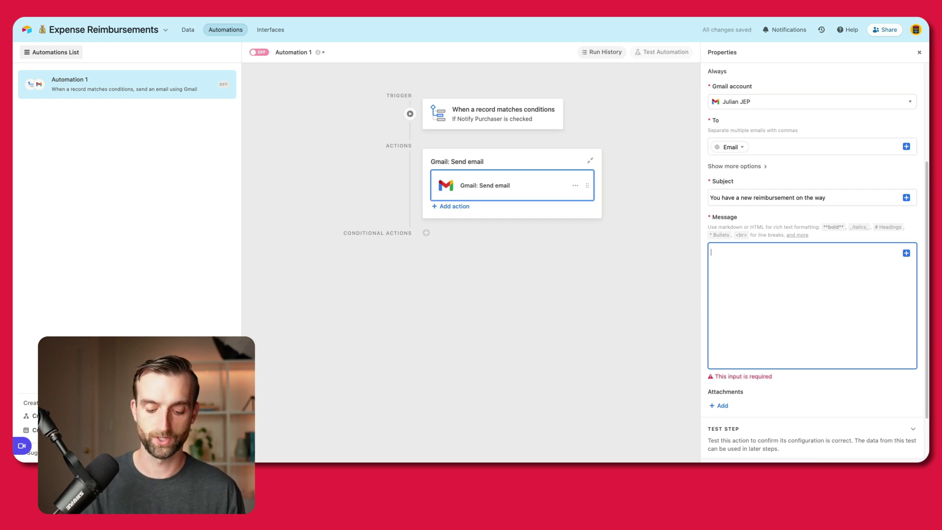
{"action": "type", "text": "Hi"}
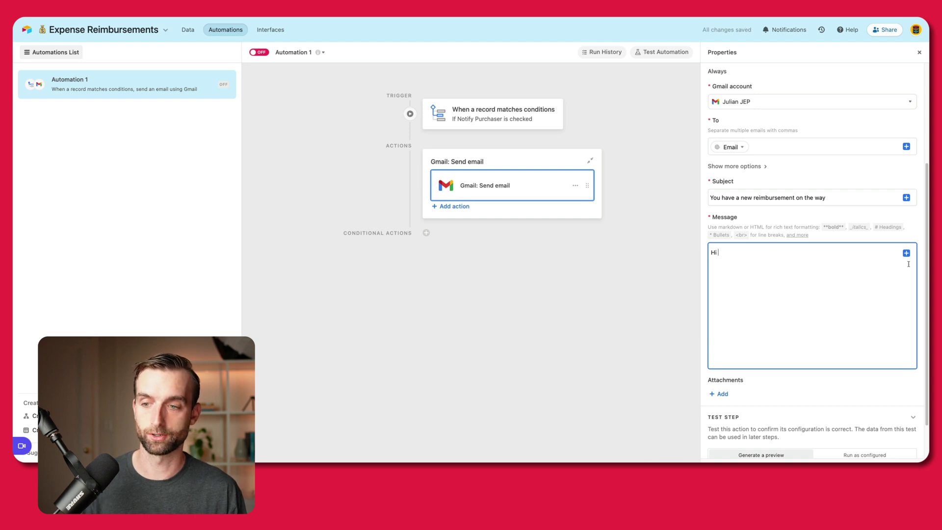
{"action": "left_click", "coordinate": [906, 253]}
{"action": "type", "text": "p"}
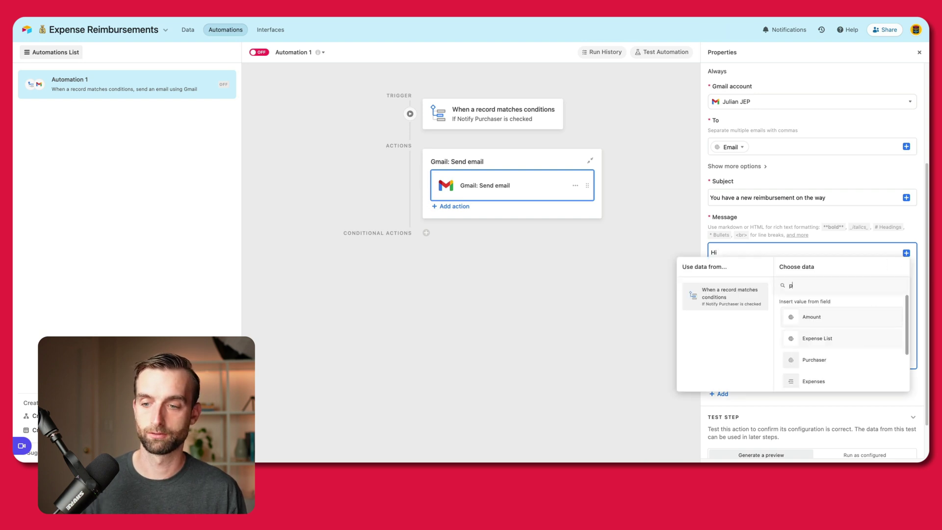
{"action": "type", "text": "u"}
{"action": "key", "text": "Return"}
{"action": "type", "text": ","}
{"action": "key", "text": "Return"}
Add the line "Here are the items you're being reimbursed for:" to the message, followed by the Expense List field
{"action": "type", "text": "Here are the items you'"}
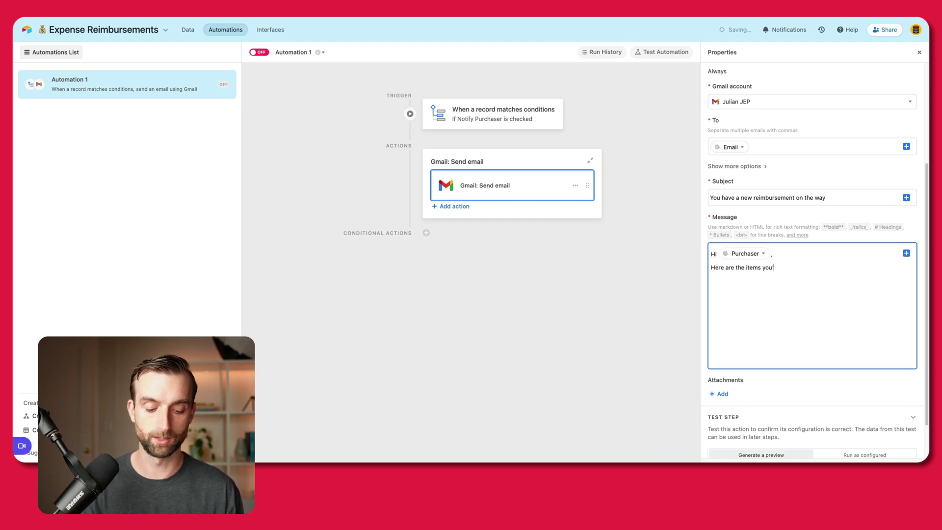
{"action": "type", "text": "ve been reimbursed for:"}
{"action": "left_click", "coordinate": [906, 253]}
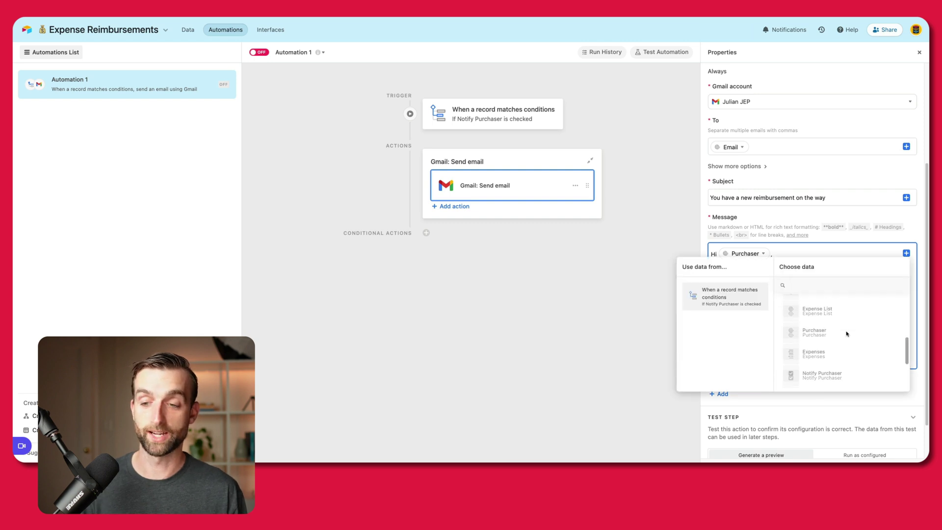
{"action": "left_click", "coordinate": [840, 311]}
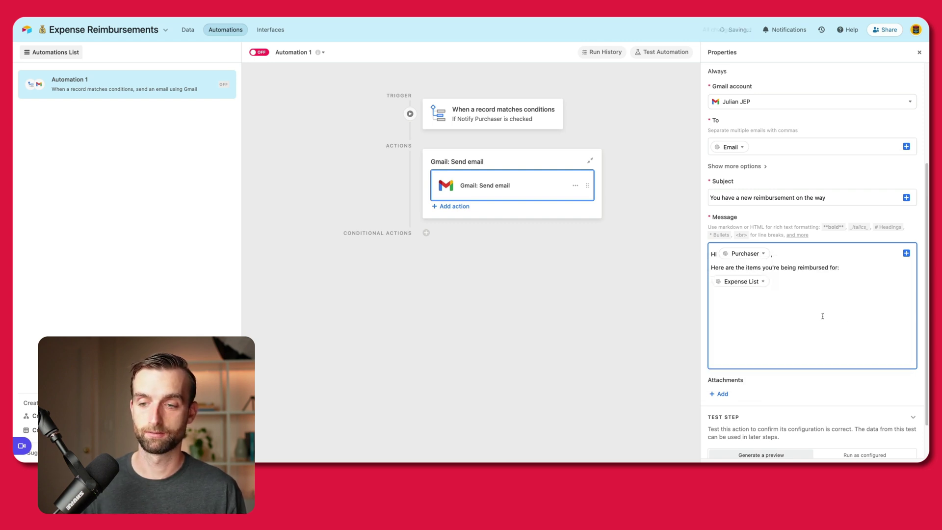
Add the line "The grand total is:" to the message with the Amount field on the line below
{"action": "key", "text": "Return"}
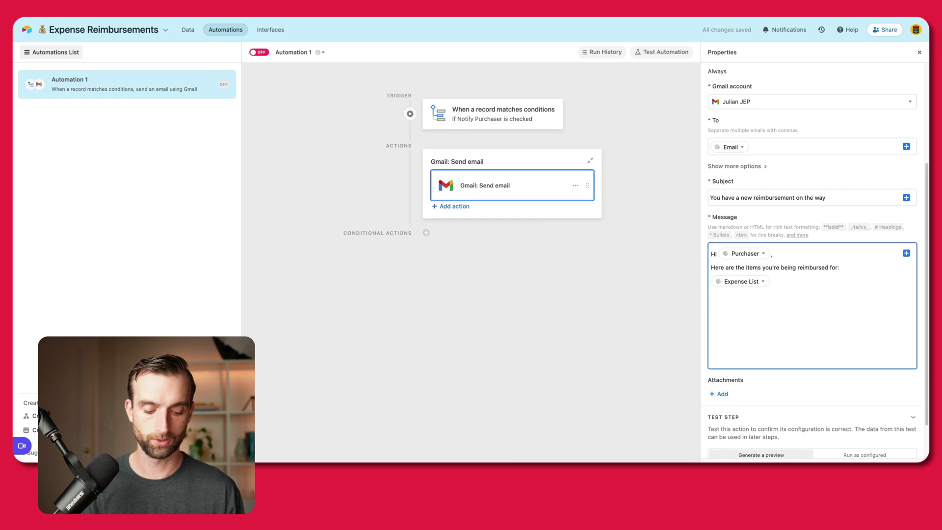
{"action": "type", "text": "The grand tot"}
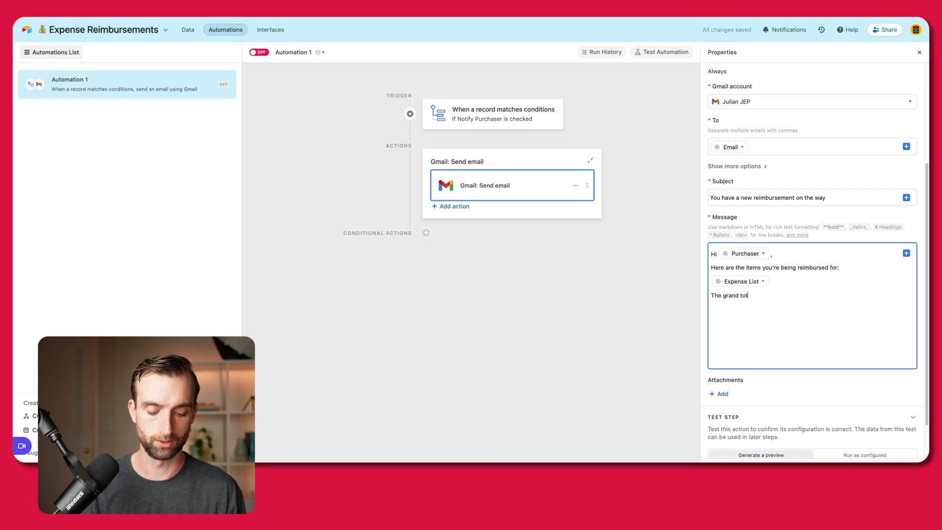
{"action": "type", "text": "al is:"}
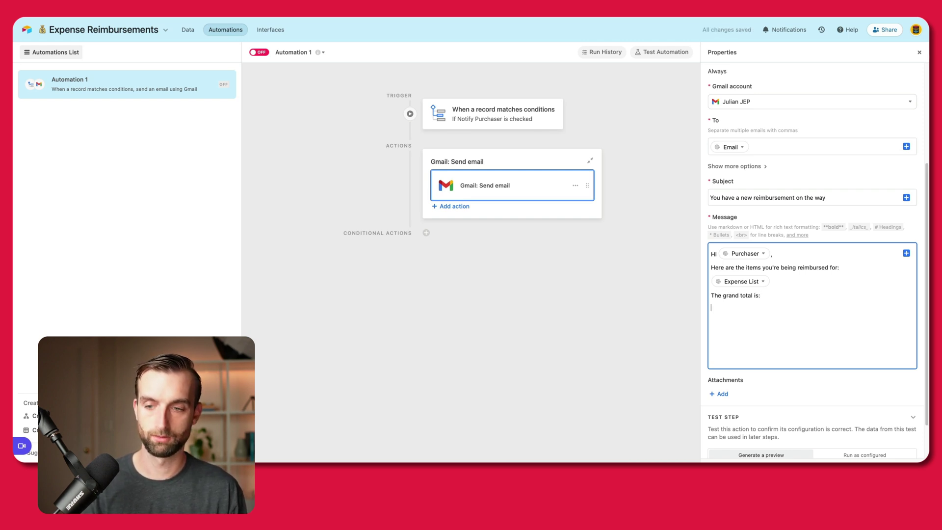
{"action": "key", "text": "Return"}
{"action": "left_click", "coordinate": [907, 254]}
{"action": "scroll", "coordinate": [864, 309], "scroll_direction": "down", "scroll_amount": 3}
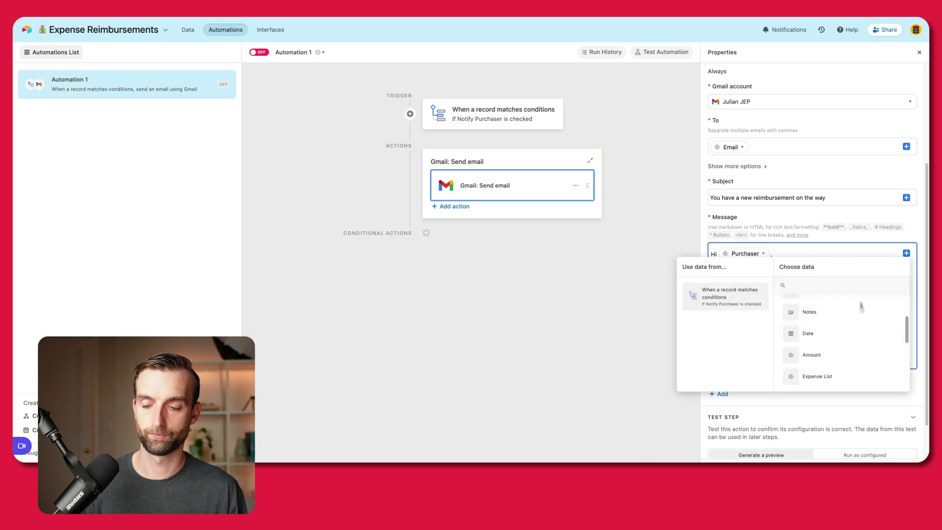
{"action": "left_click", "coordinate": [854, 355]}
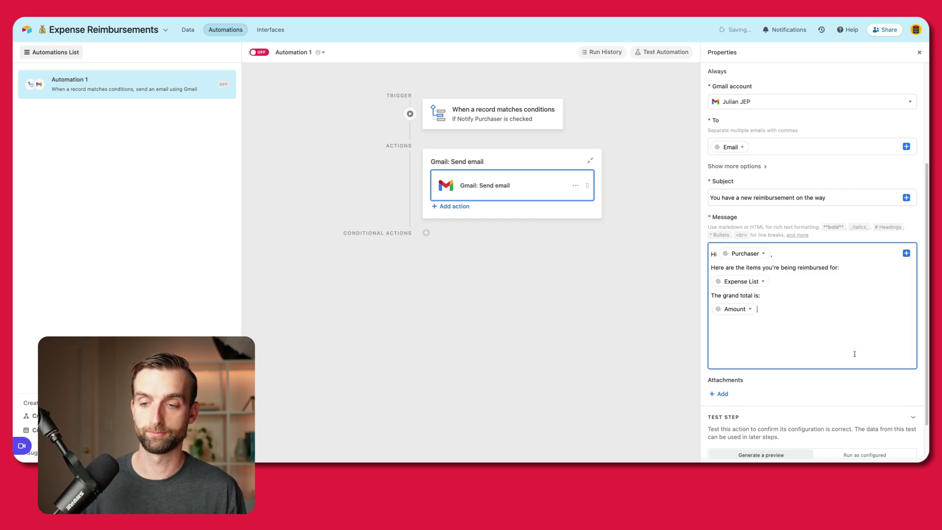
{"action": "scroll", "coordinate": [810, 295], "scroll_direction": "down", "scroll_amount": 2}
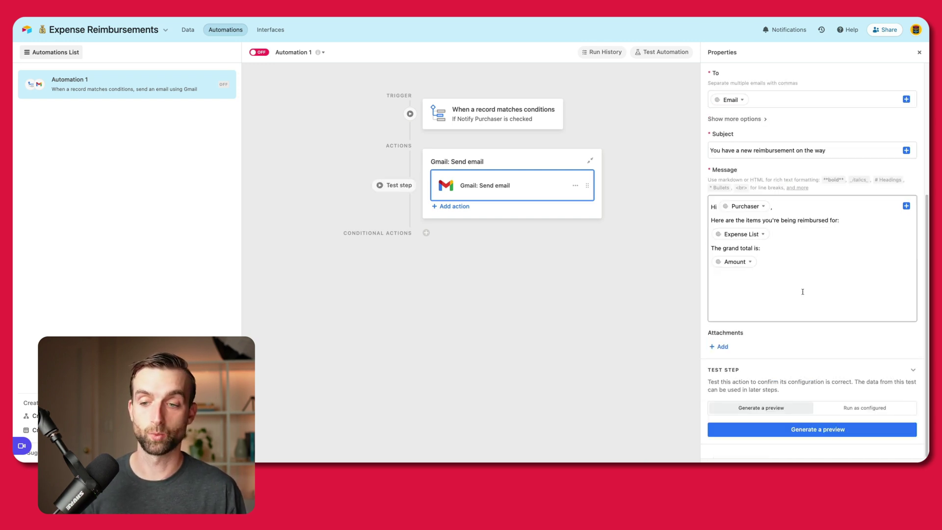
Check Notify Purchaser on the first reimbursement check and test the automation trigger with that record
{"action": "left_click", "coordinate": [188, 30]}
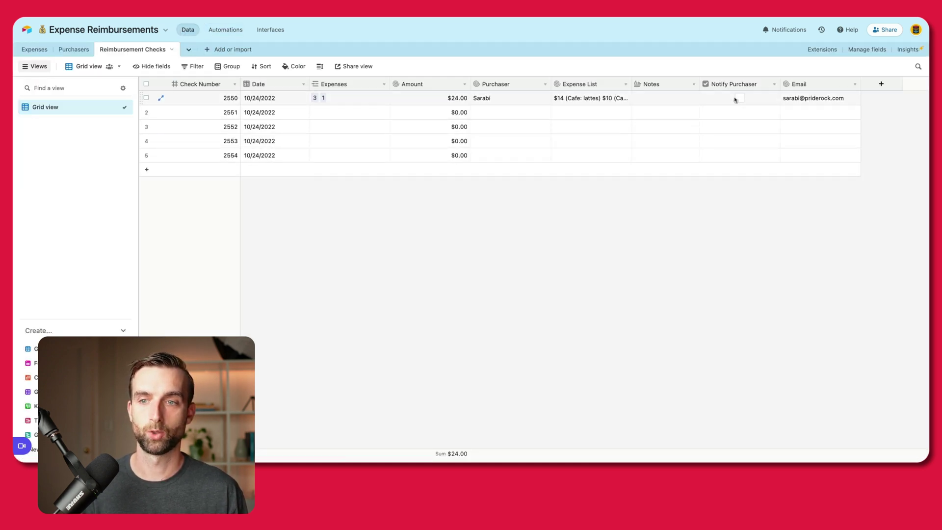
{"action": "left_click", "coordinate": [738, 99]}
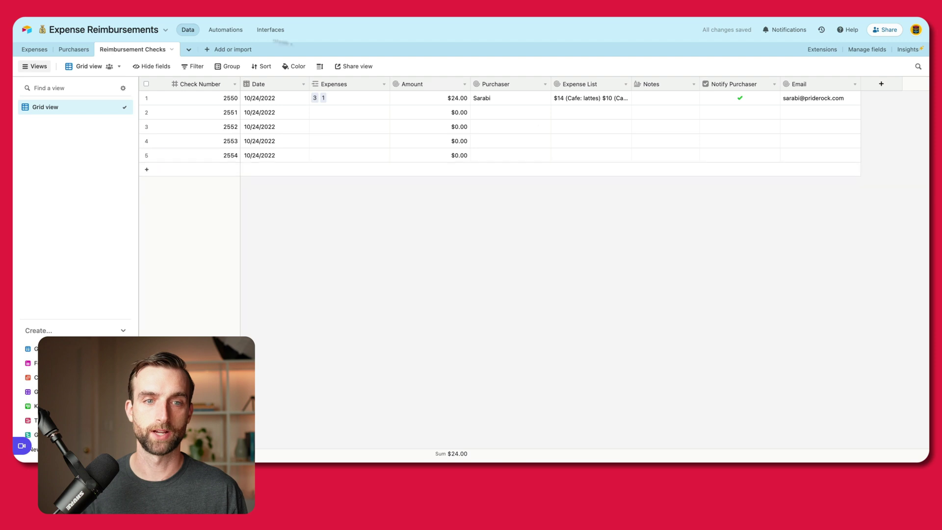
{"action": "left_click", "coordinate": [225, 30]}
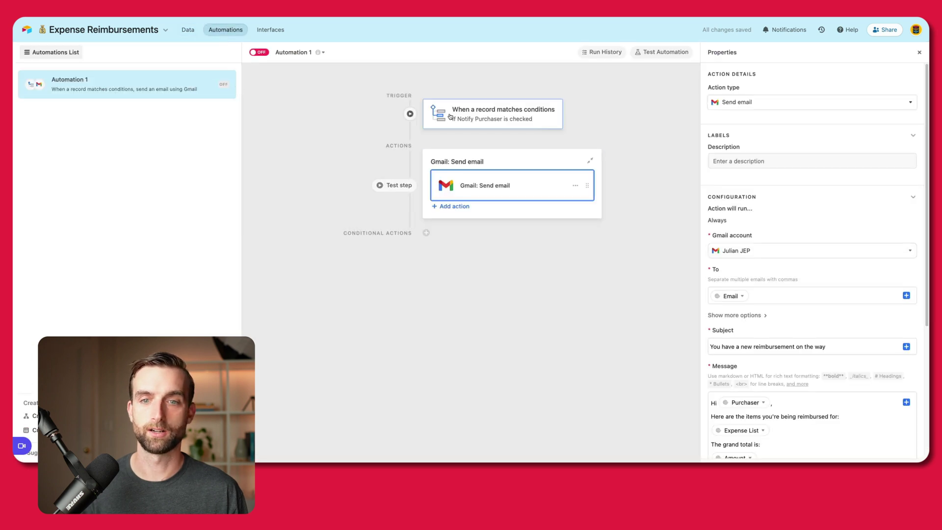
{"action": "left_click", "coordinate": [878, 313]}
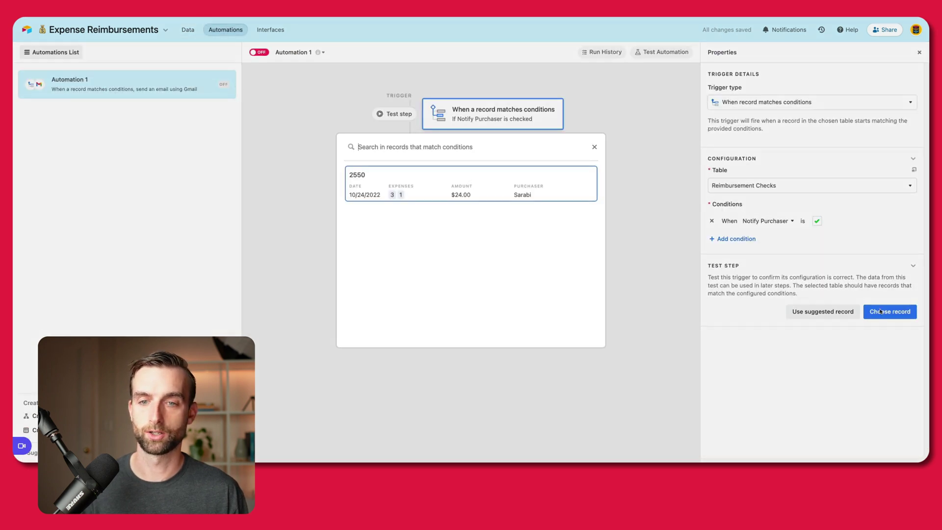
{"action": "left_click", "coordinate": [497, 188]}
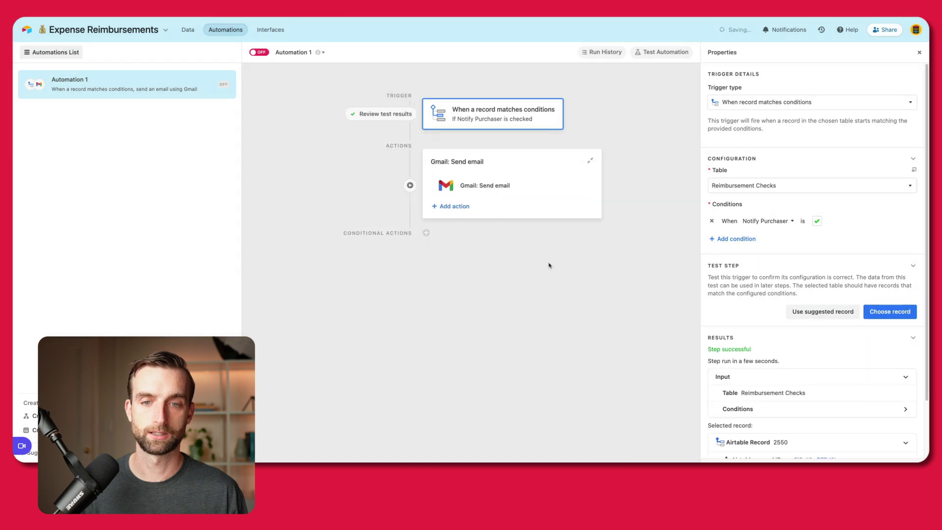
Generate a preview of the Gmail email and add a "$" before the Amount field in the message
{"action": "left_click", "coordinate": [521, 186]}
{"action": "scroll", "coordinate": [835, 414], "scroll_direction": "down", "scroll_amount": 10}
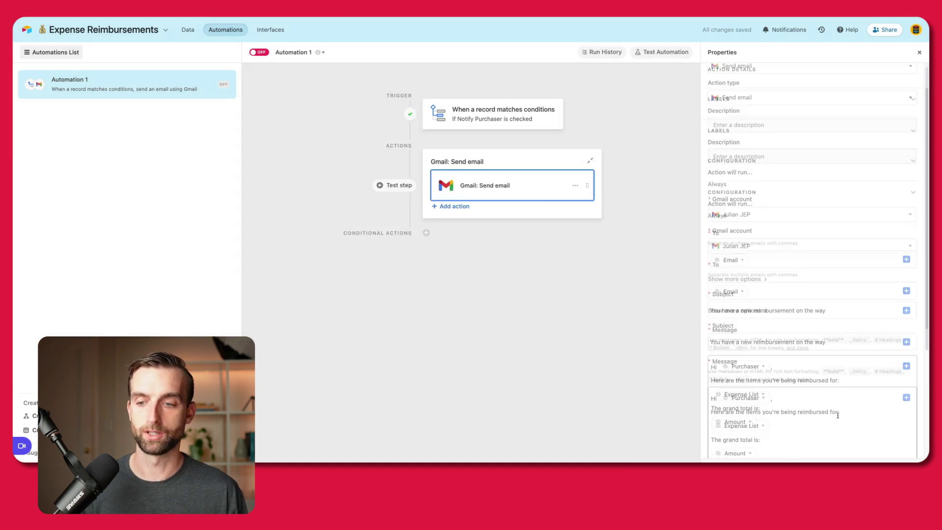
{"action": "left_click", "coordinate": [816, 428]}
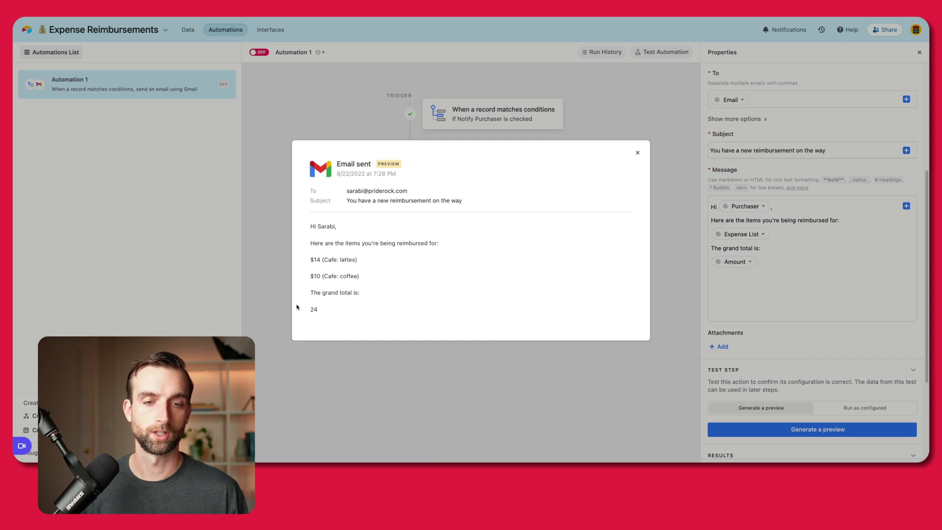
{"action": "left_click", "coordinate": [637, 152]}
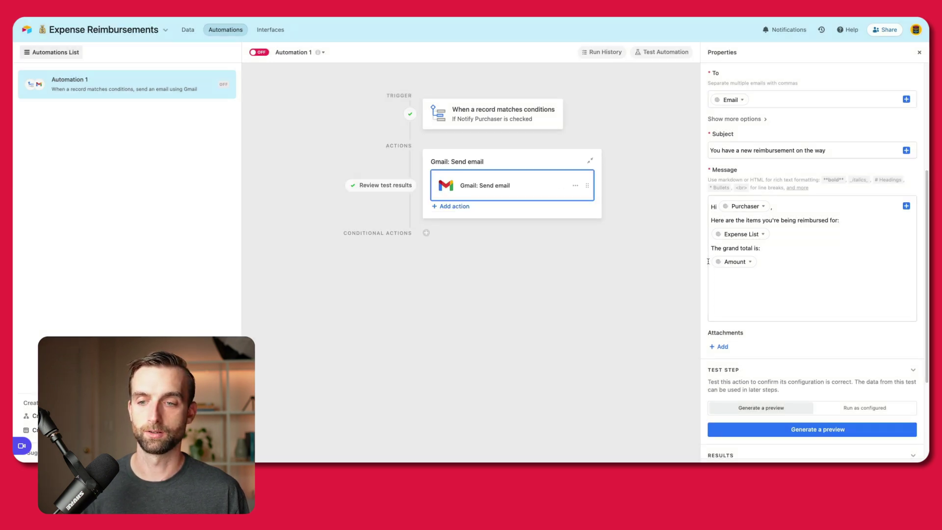
{"action": "left_click", "coordinate": [708, 261]}
{"action": "type", "text": "$"}
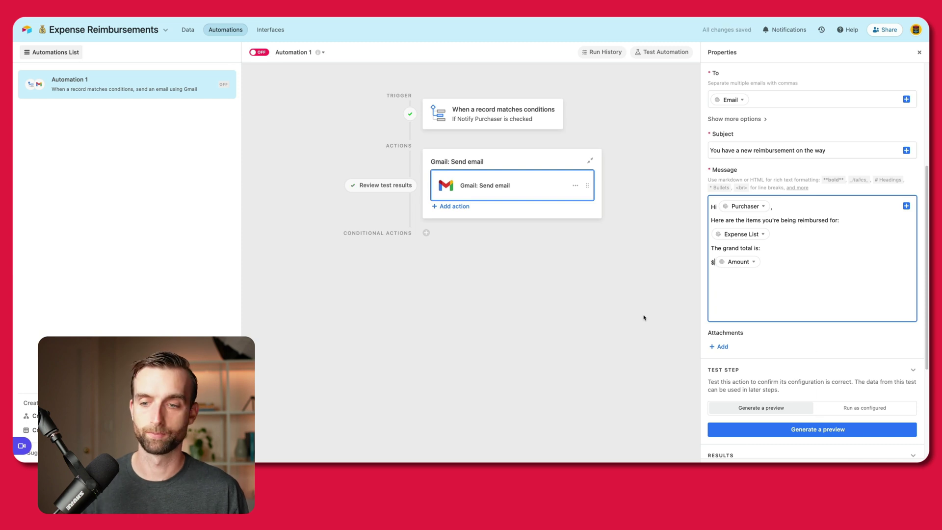
Generate a new preview of the email with the dollar sign and turn the automation on
{"action": "left_click", "coordinate": [792, 428]}
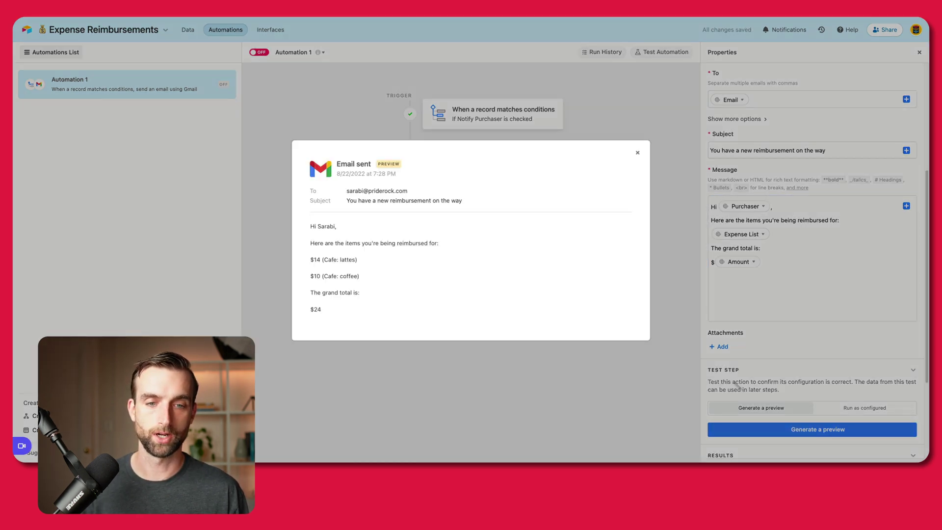
{"action": "left_click", "coordinate": [638, 152]}
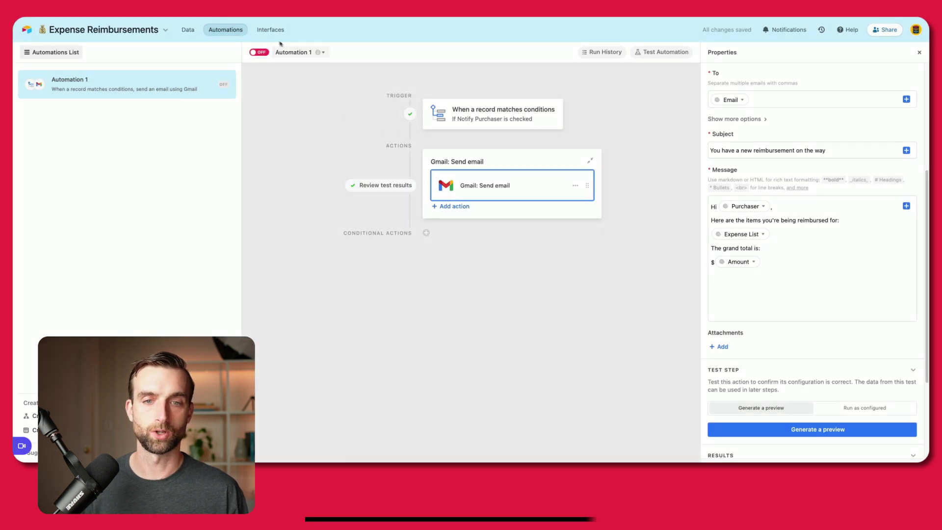
{"action": "left_click", "coordinate": [259, 52]}
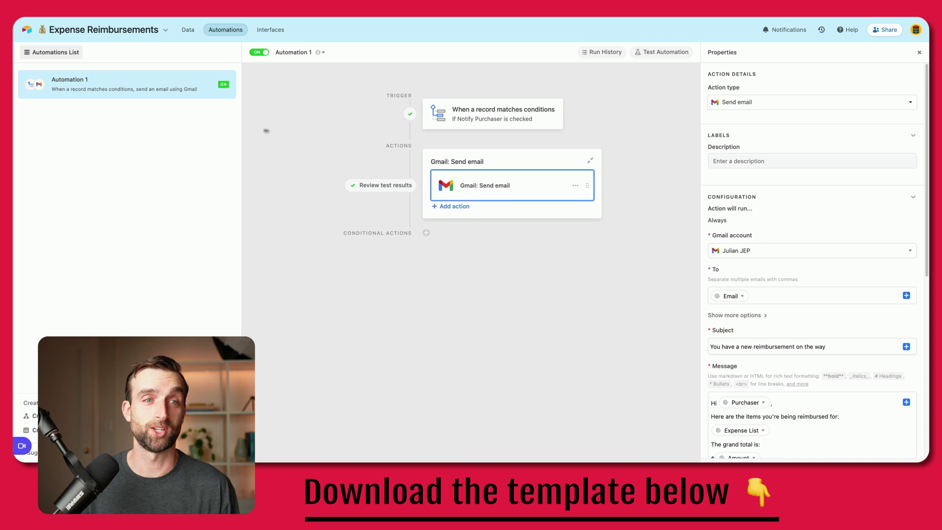
Link expenses 4 and 7 to the second record in Reimbursement Checks and check its Notify Purchaser box
{"action": "left_click", "coordinate": [189, 30]}
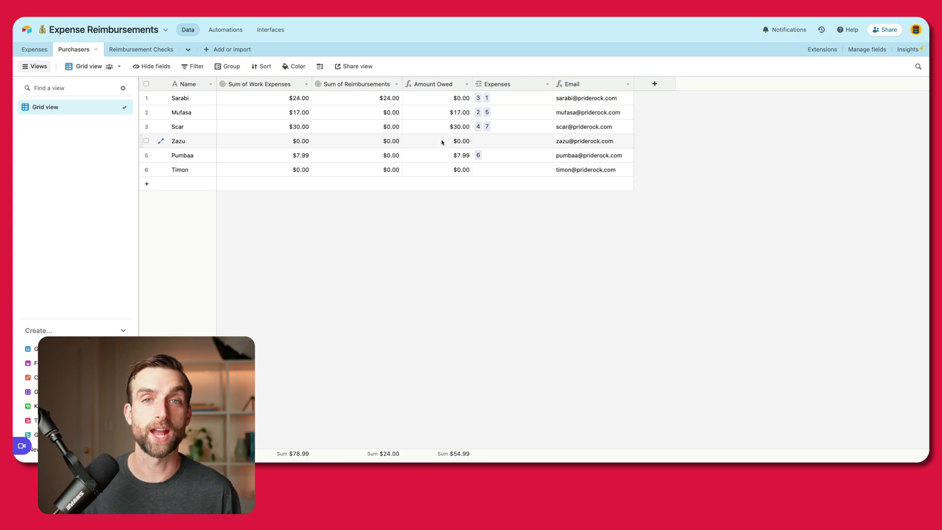
{"action": "left_click", "coordinate": [419, 129]}
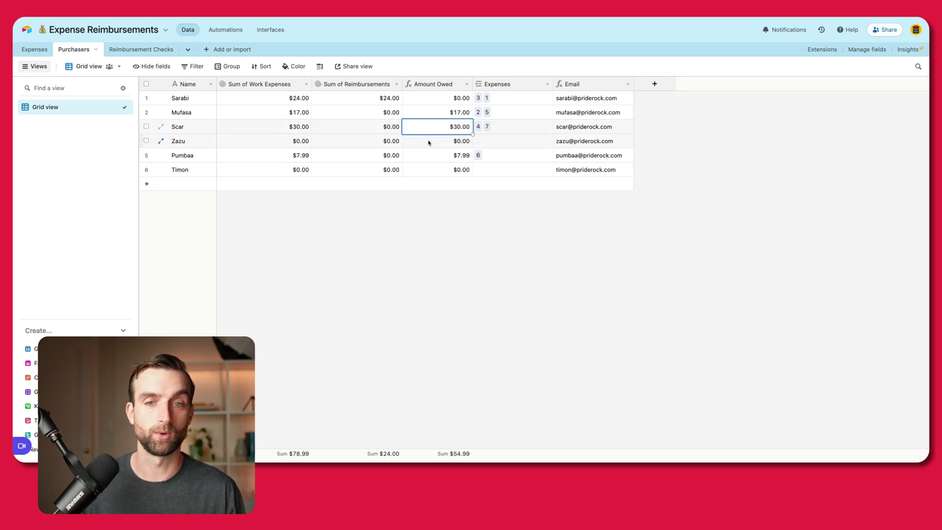
{"action": "left_click", "coordinate": [155, 50]}
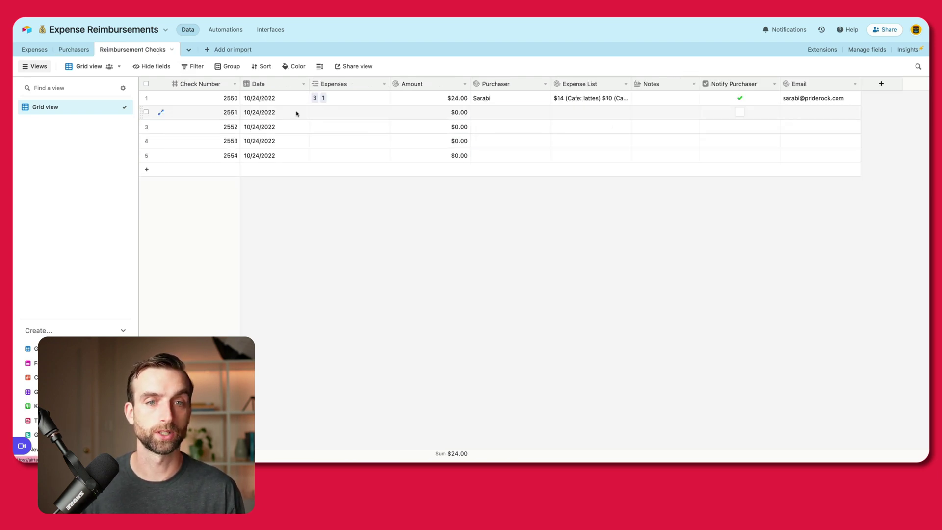
{"action": "left_click", "coordinate": [328, 117]}
{"action": "left_click", "coordinate": [315, 113]}
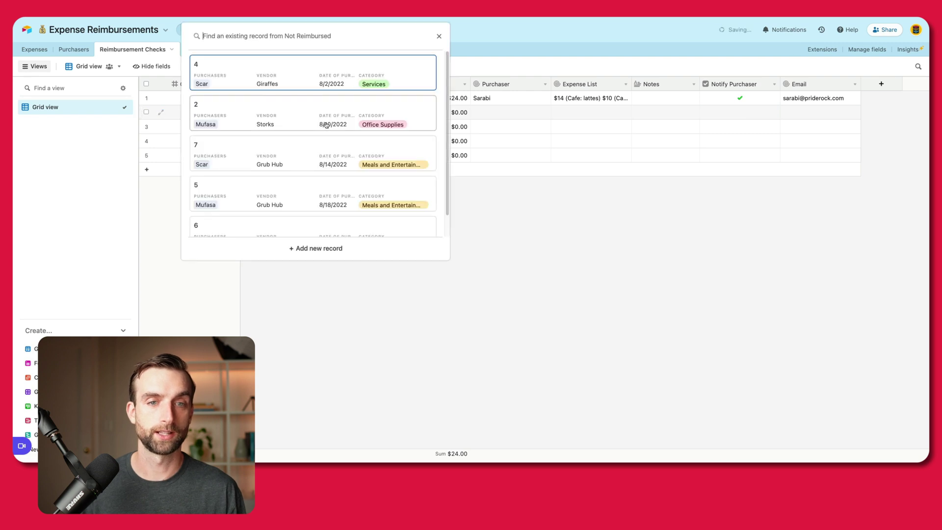
{"action": "left_click", "coordinate": [235, 77]}
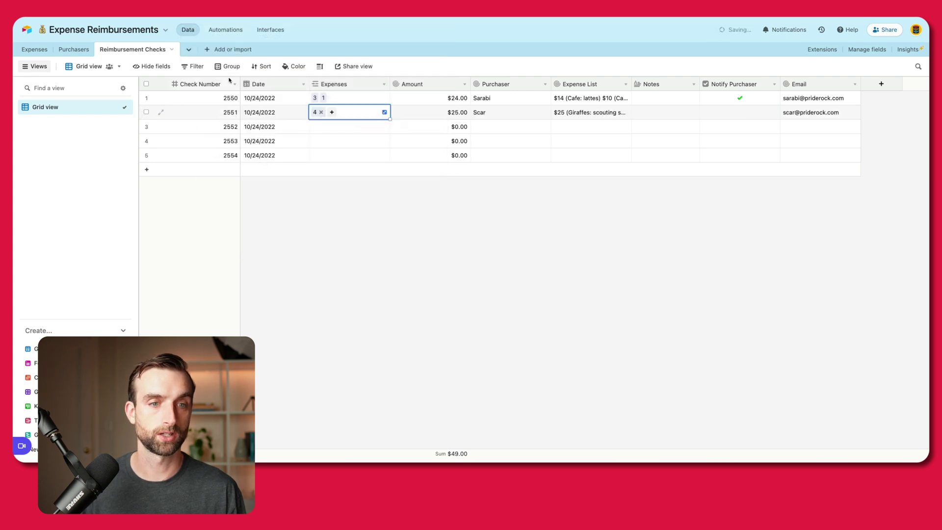
{"action": "left_click", "coordinate": [336, 114]}
{"action": "left_click", "coordinate": [233, 116]}
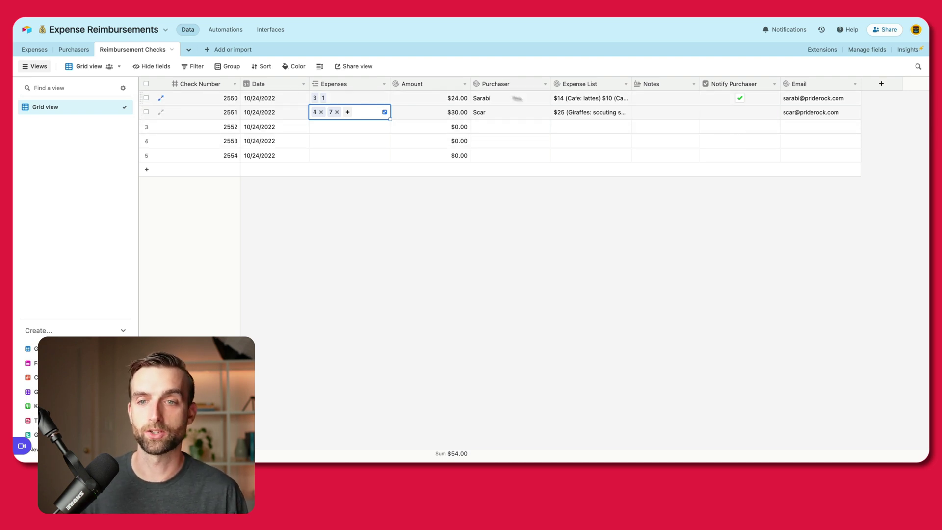
{"action": "left_click", "coordinate": [740, 114]}
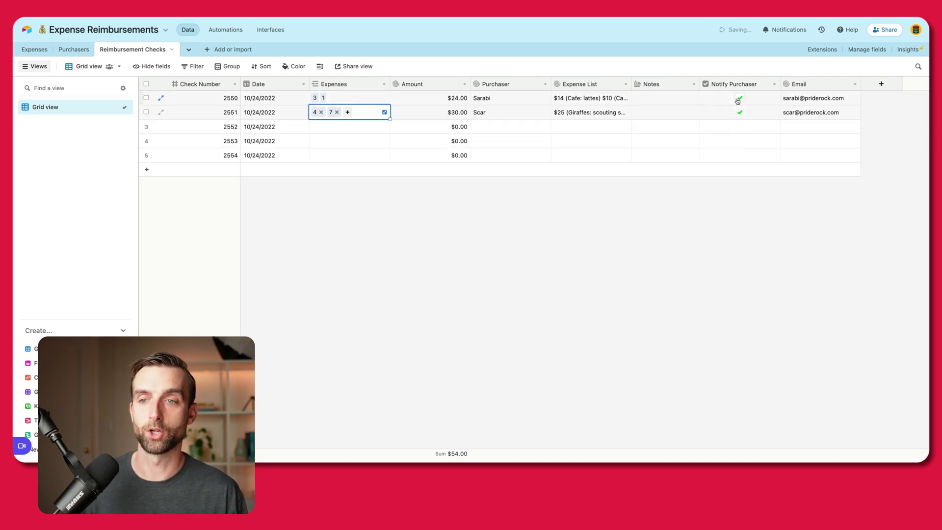